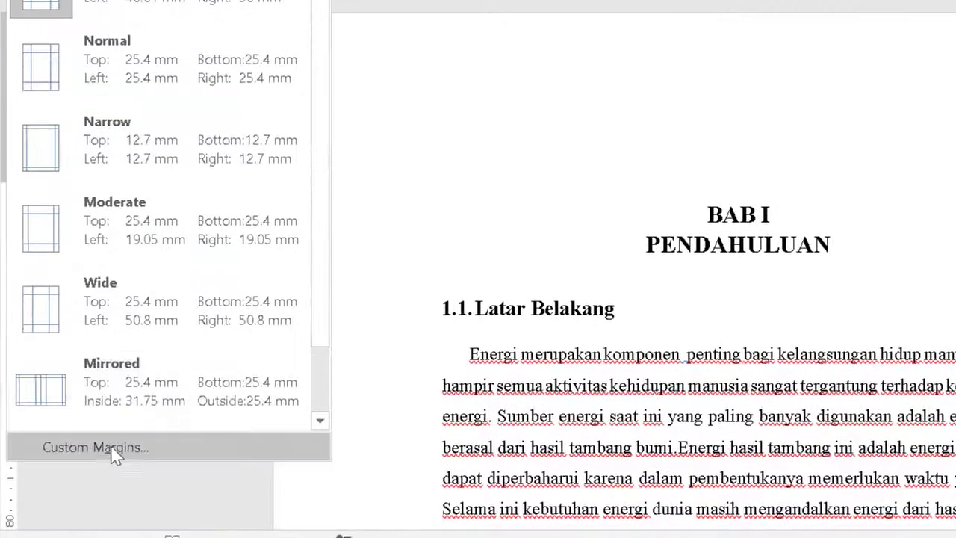
- Apply custom page margins of 40 mm at the top and left and 30 mm at the bottom and right to this section
click(112, 448)
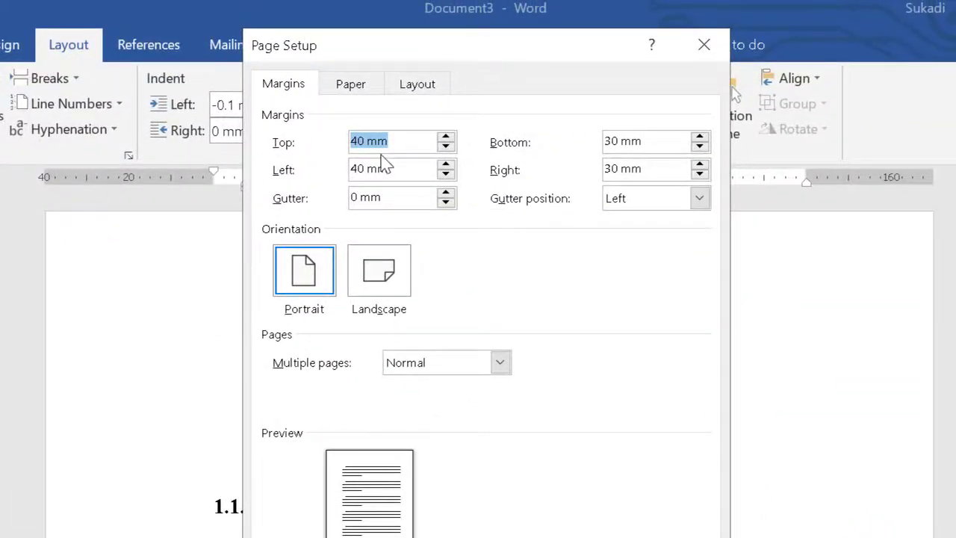
drag(352, 170, 382, 175)
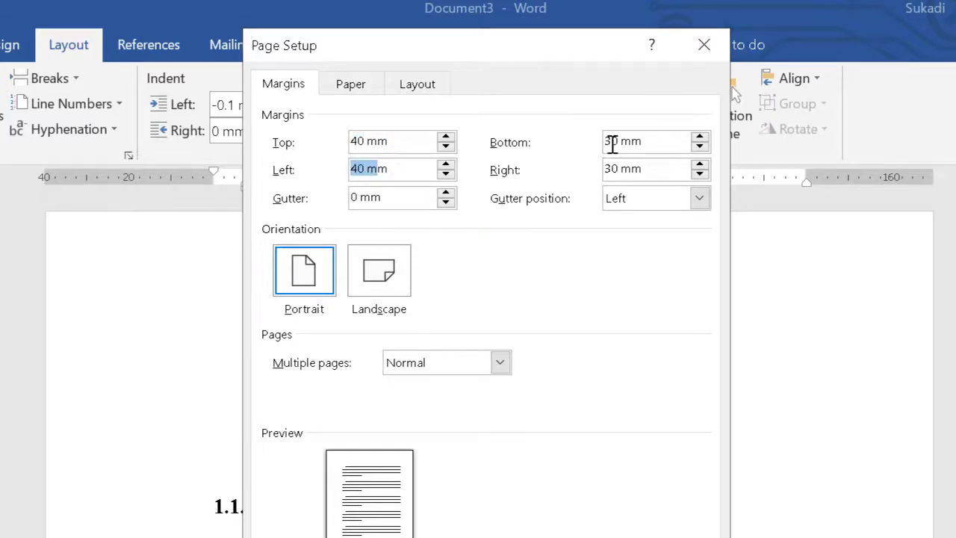
drag(606, 141, 648, 147)
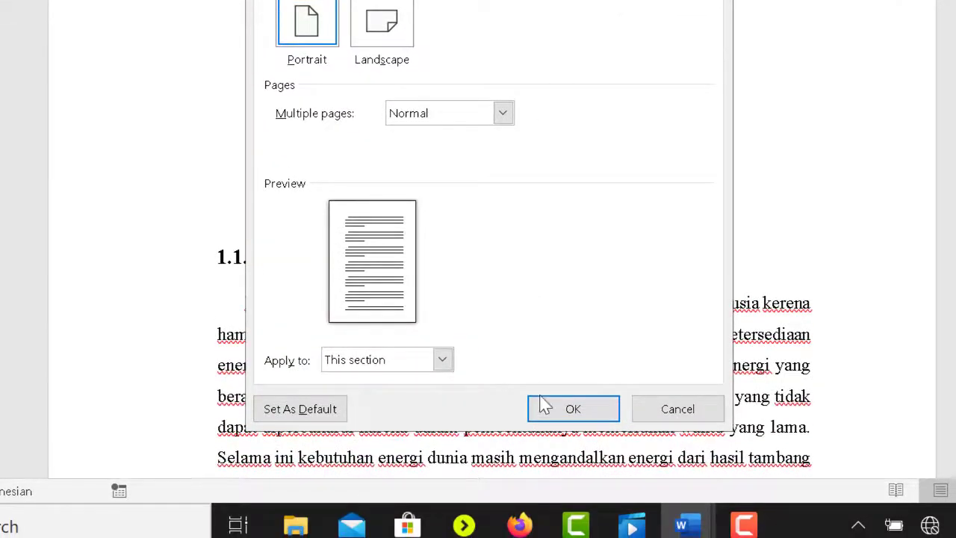
click(544, 409)
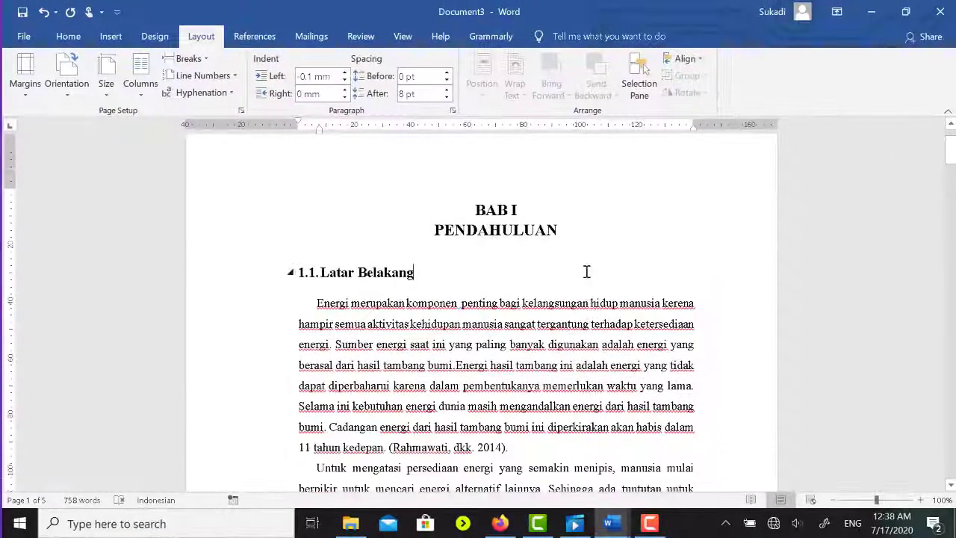
- Insert a Next Page section break after the last paragraph of the first page, ending "dikembangkan saat ini."
scroll(606, 272, down, 15)
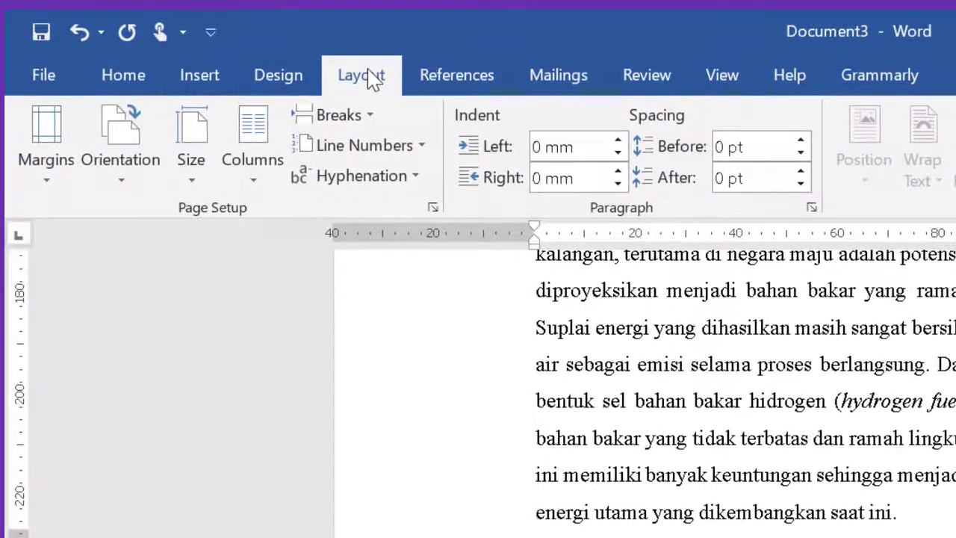
click(376, 119)
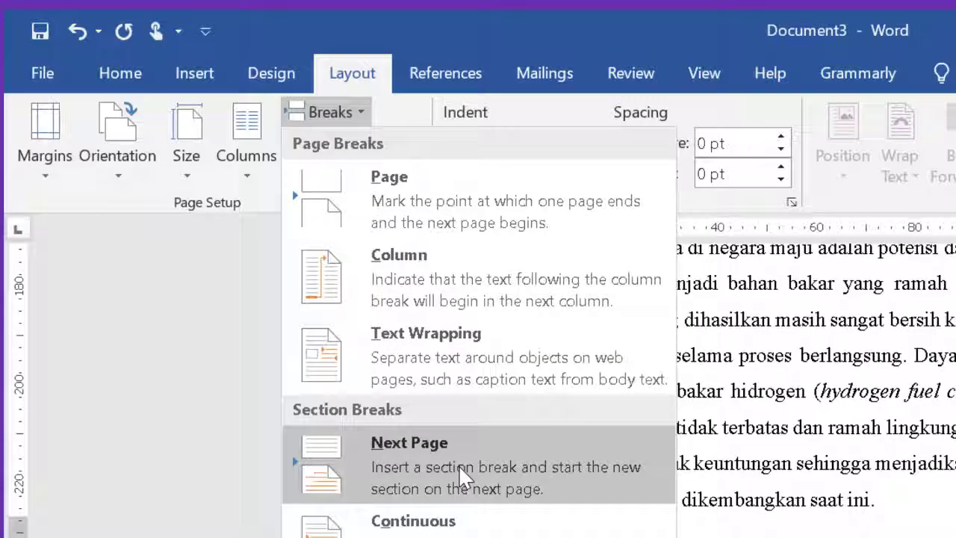
click(458, 464)
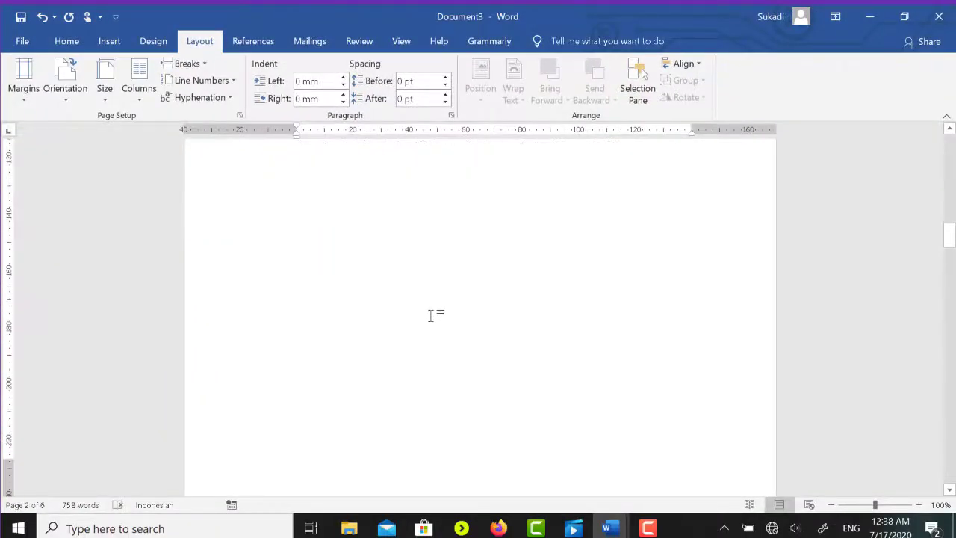
scroll(429, 313, down, 8)
scroll(459, 306, up, 10)
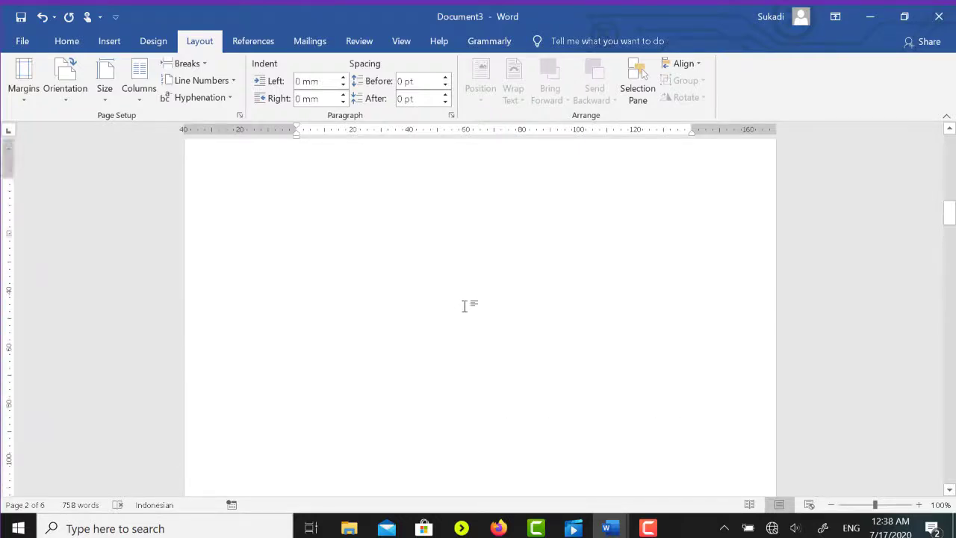
- Add a centred Plain Number 2 page number at the bottom of the page in the section 1 footer and return to the body text
click(519, 287)
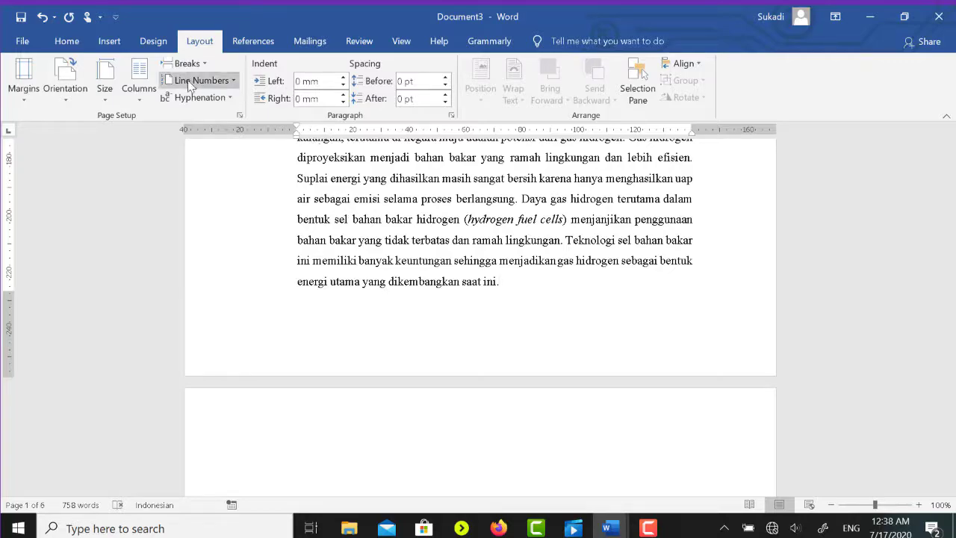
double_click(484, 333)
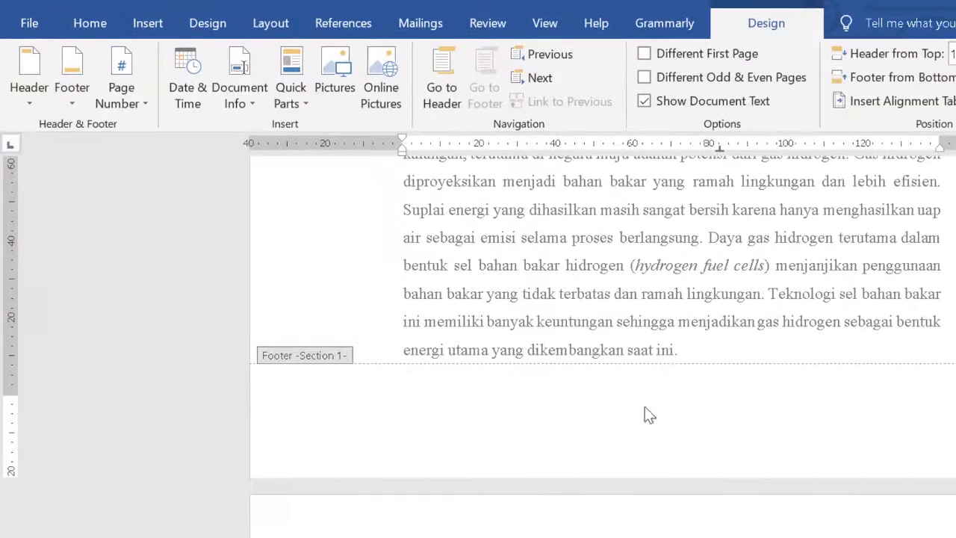
click(148, 100)
mouse_move(163, 136)
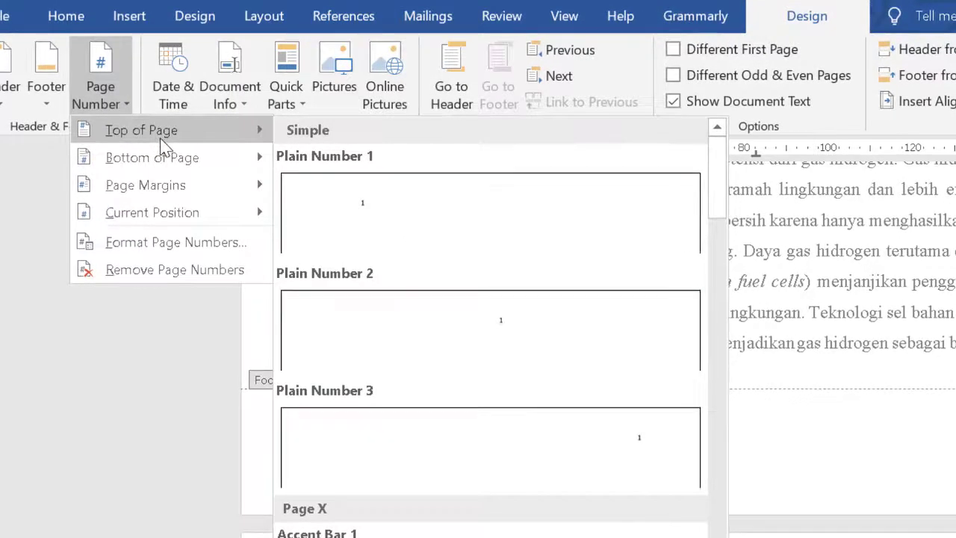
mouse_move(185, 175)
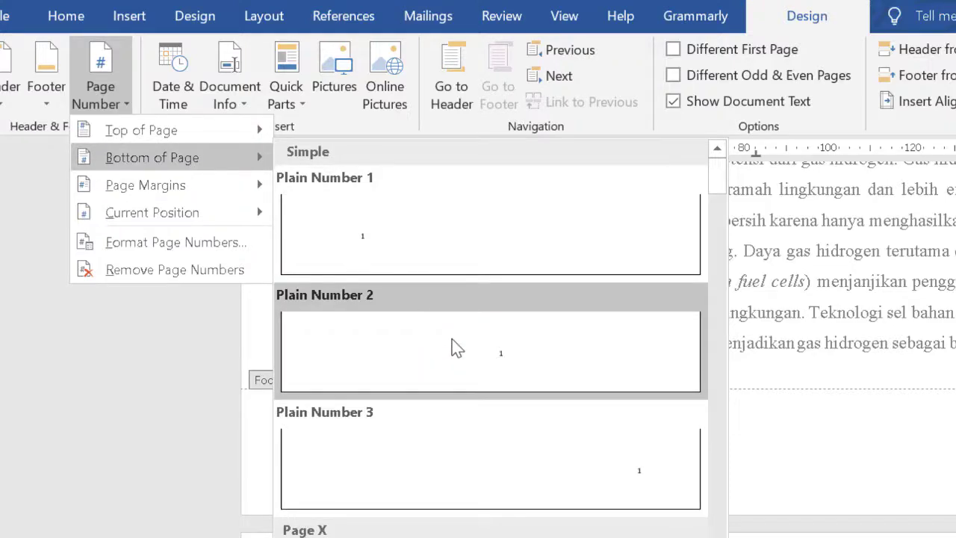
click(457, 348)
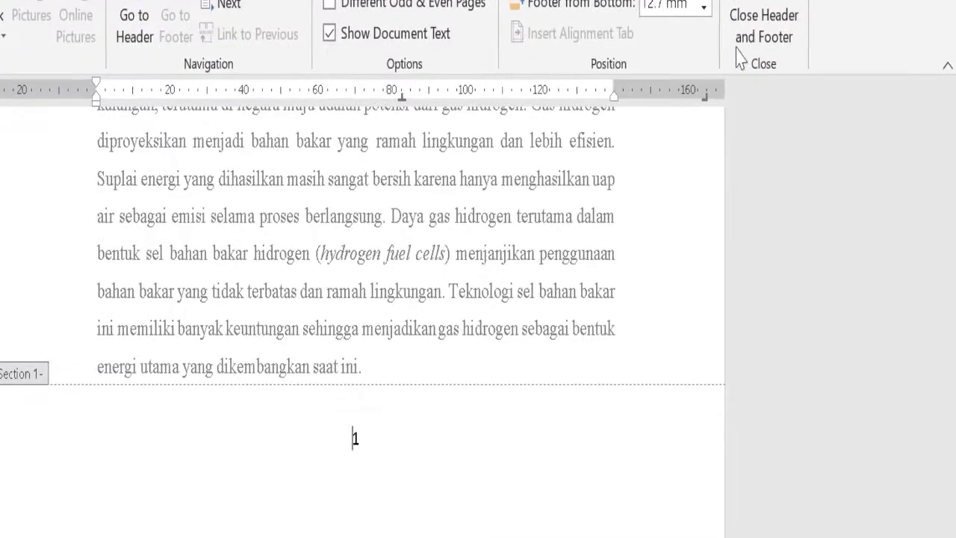
click(760, 30)
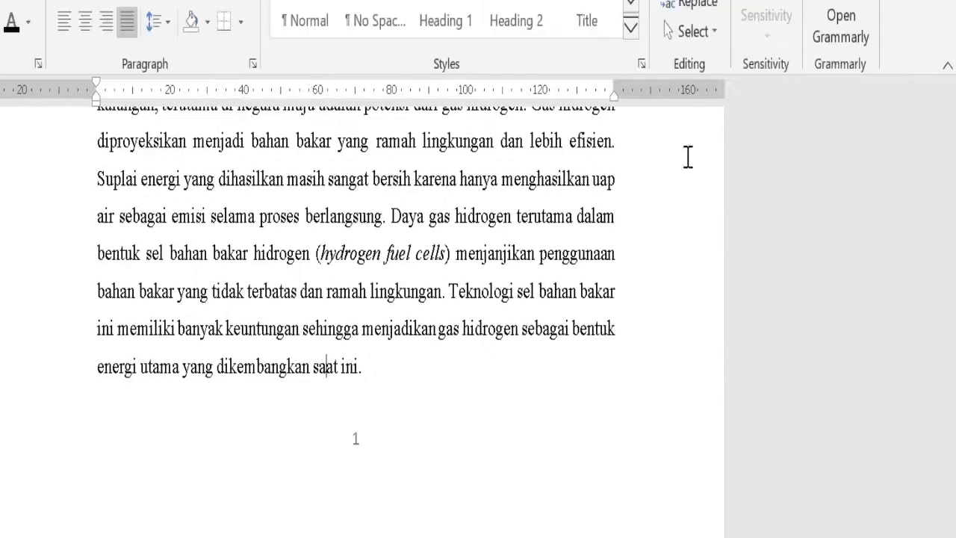
- Select the page number in the section 2 footer and unlink that footer from the previous section
scroll(614, 352, up, 10)
scroll(604, 365, down, 6)
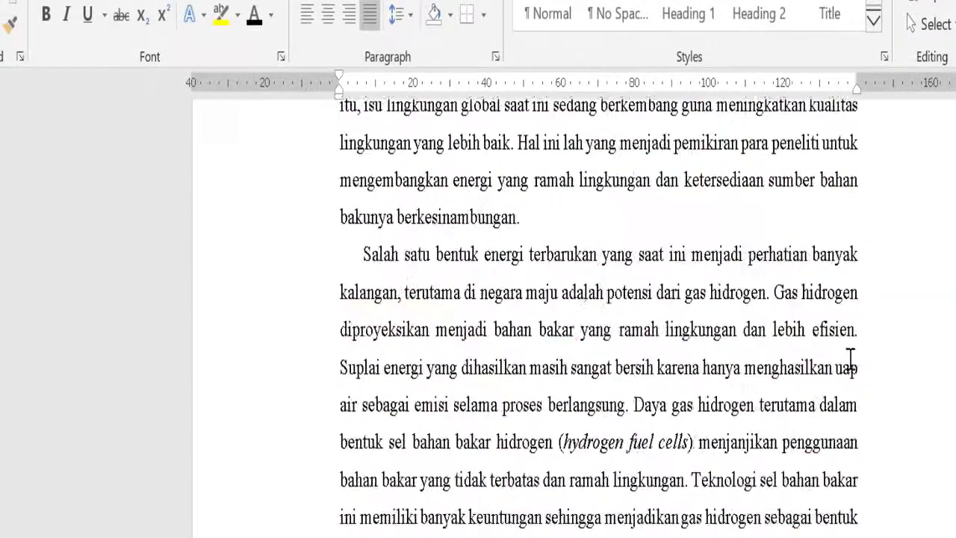
scroll(844, 369, down, 10)
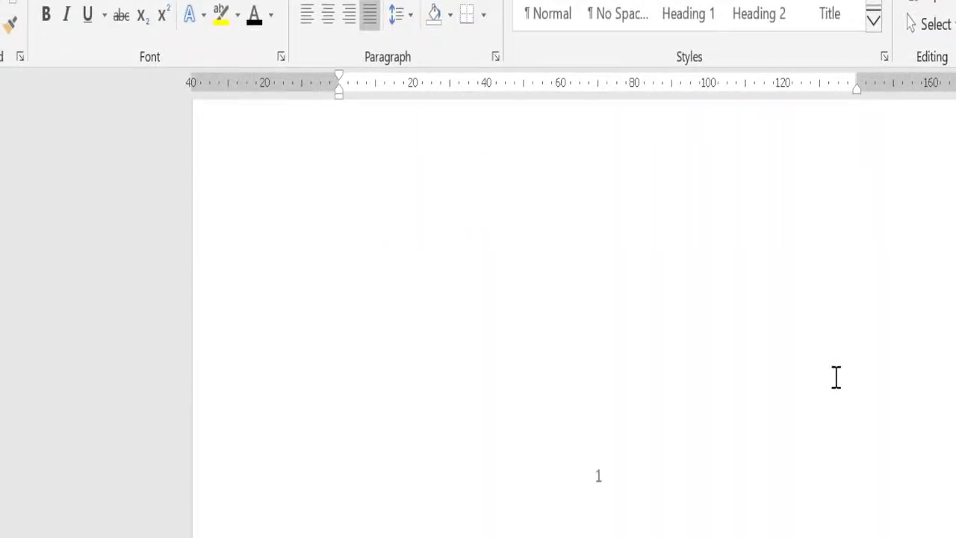
scroll(836, 377, down, 15)
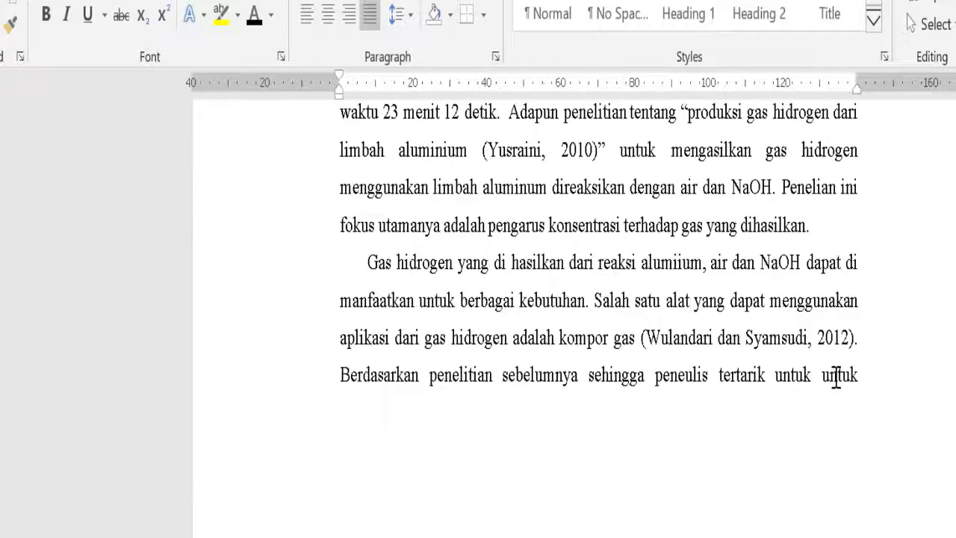
scroll(837, 377, up, 15)
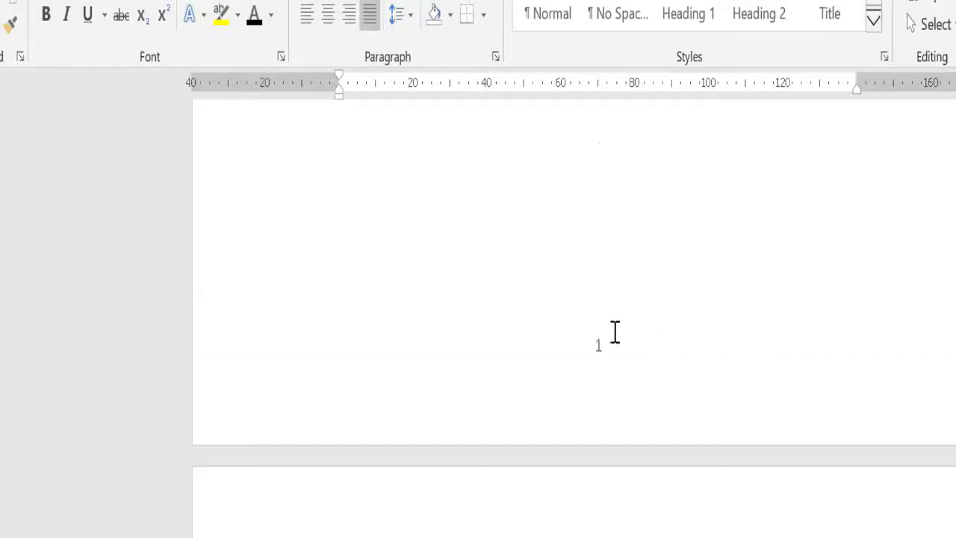
double_click(599, 349)
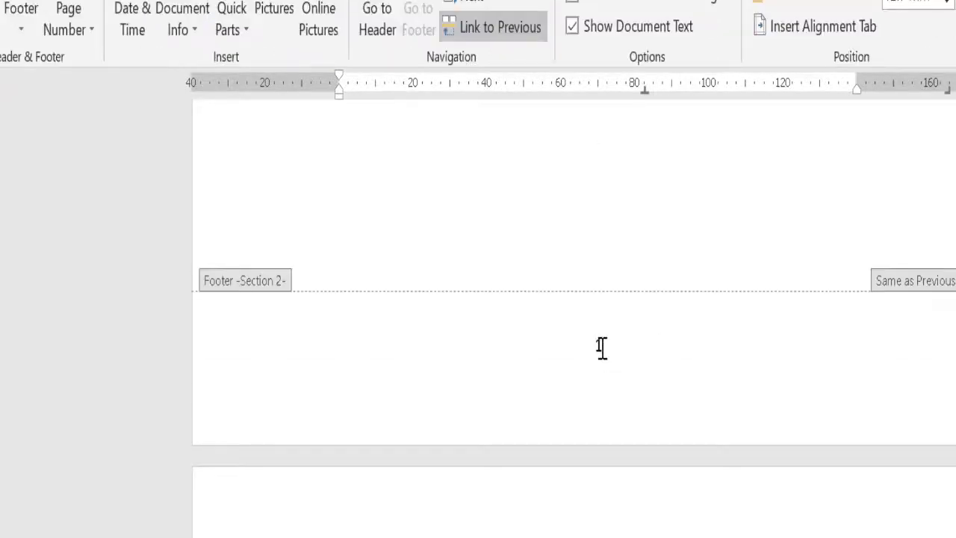
double_click(602, 348)
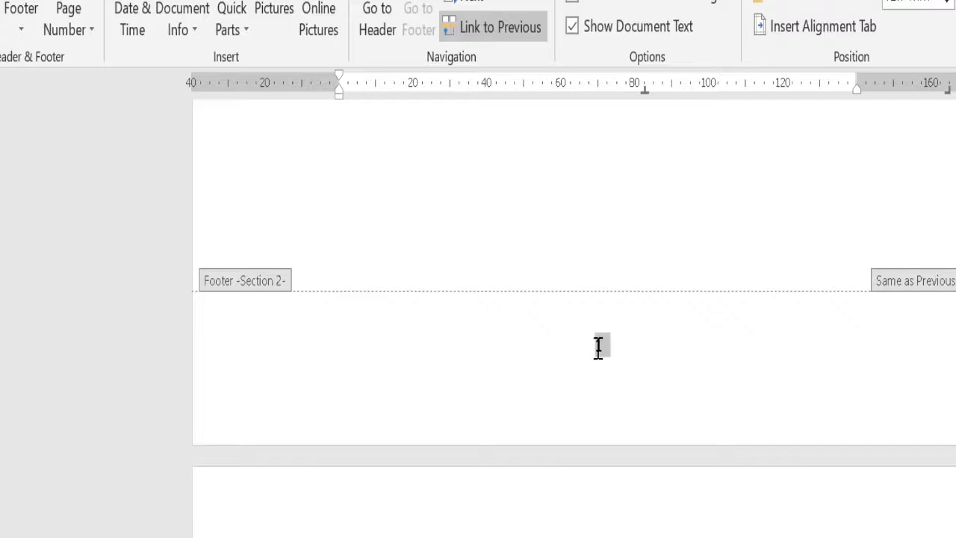
click(489, 37)
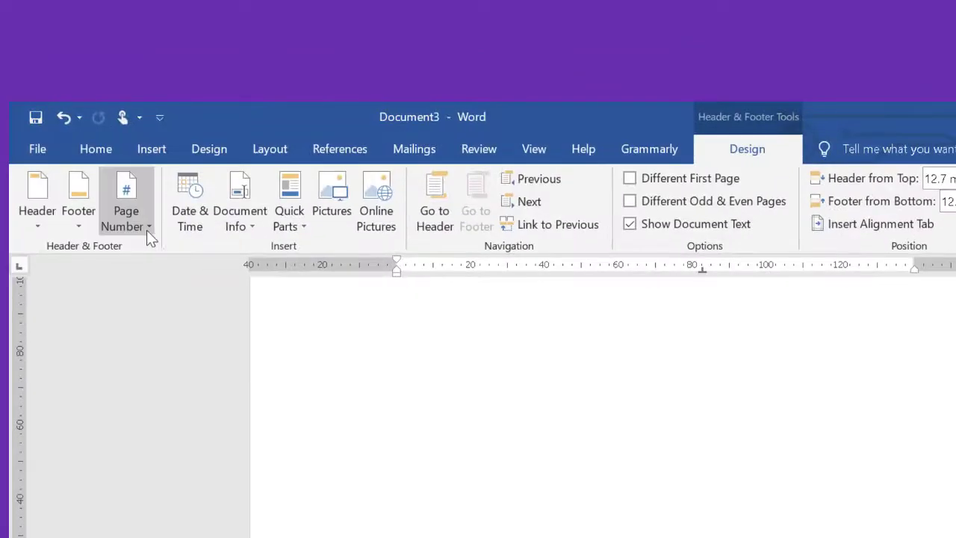
click(525, 226)
click(607, 497)
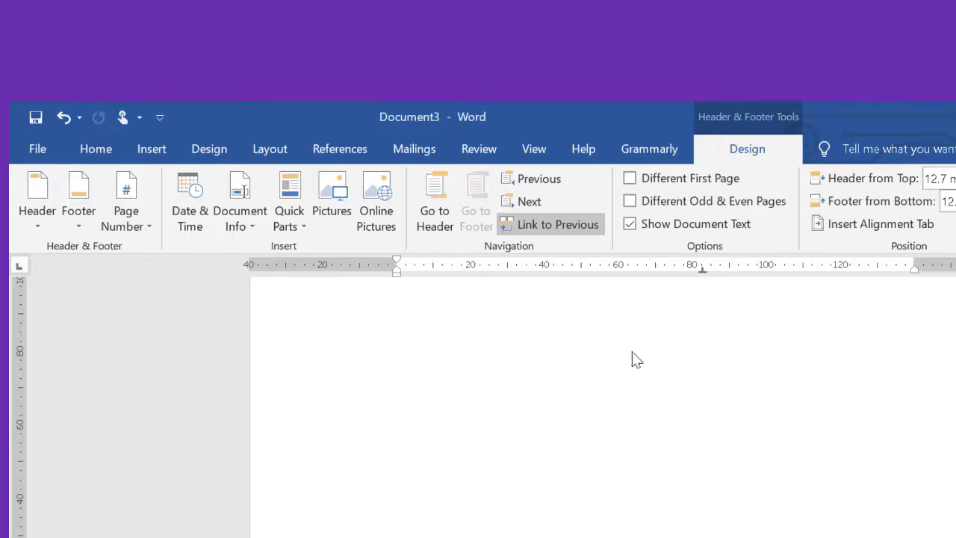
click(549, 224)
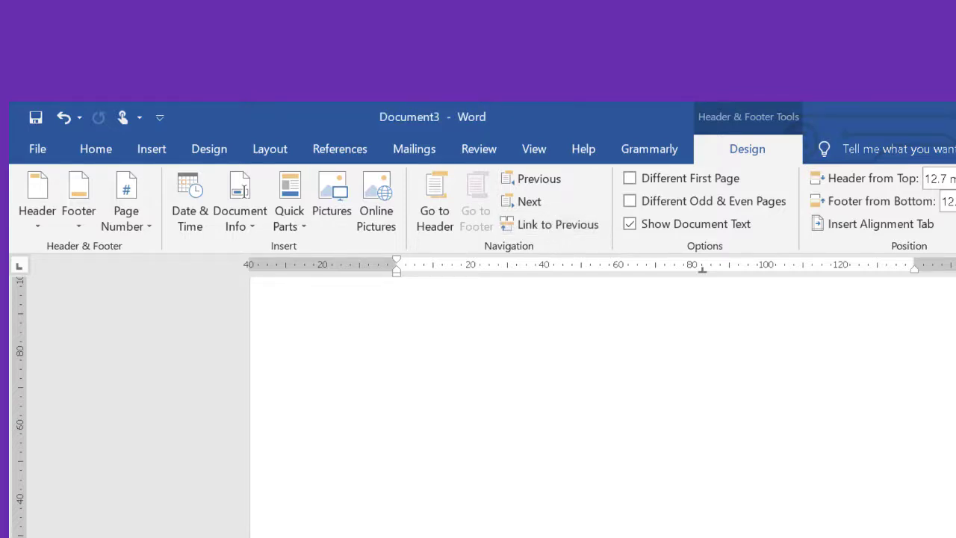
- Add a right-aligned Plain Number 3 page number at the top of the section 2 pages
click(145, 229)
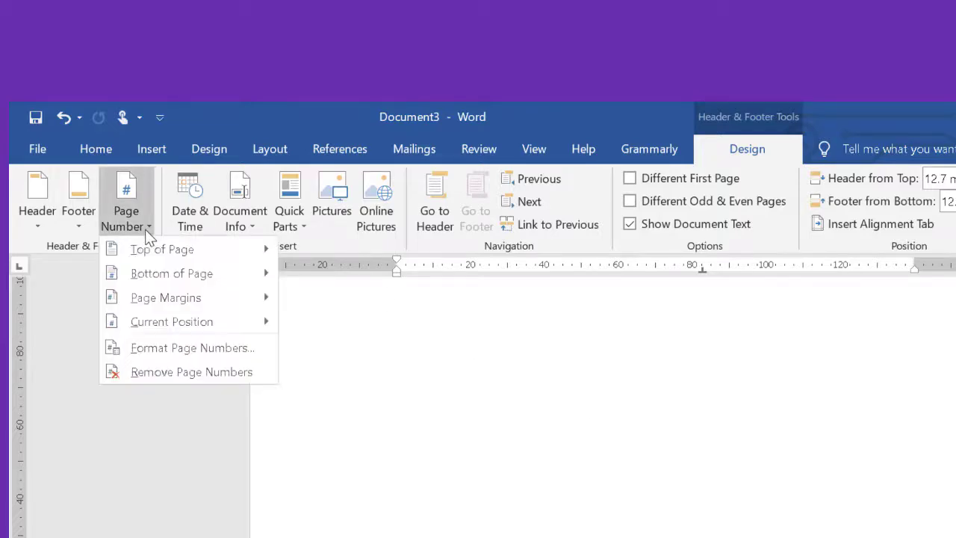
mouse_move(198, 249)
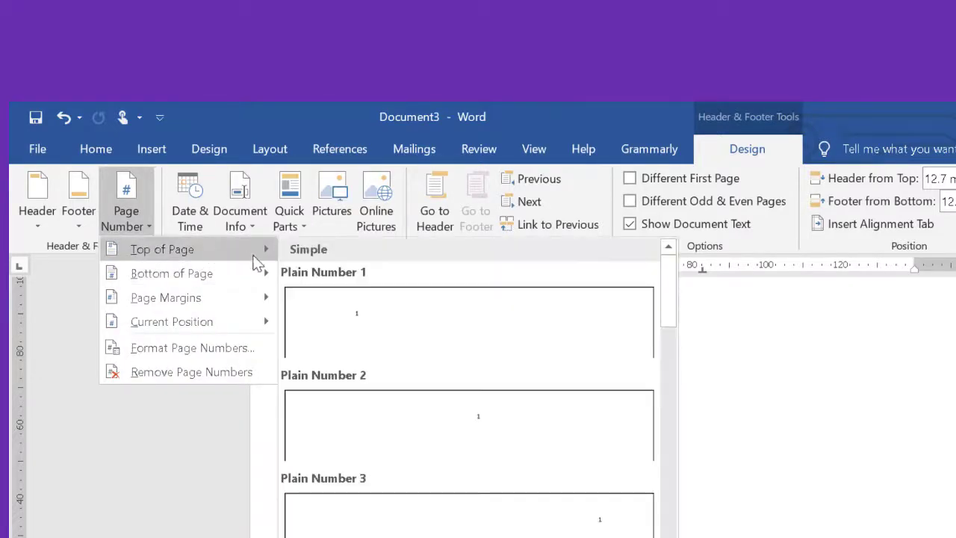
click(516, 533)
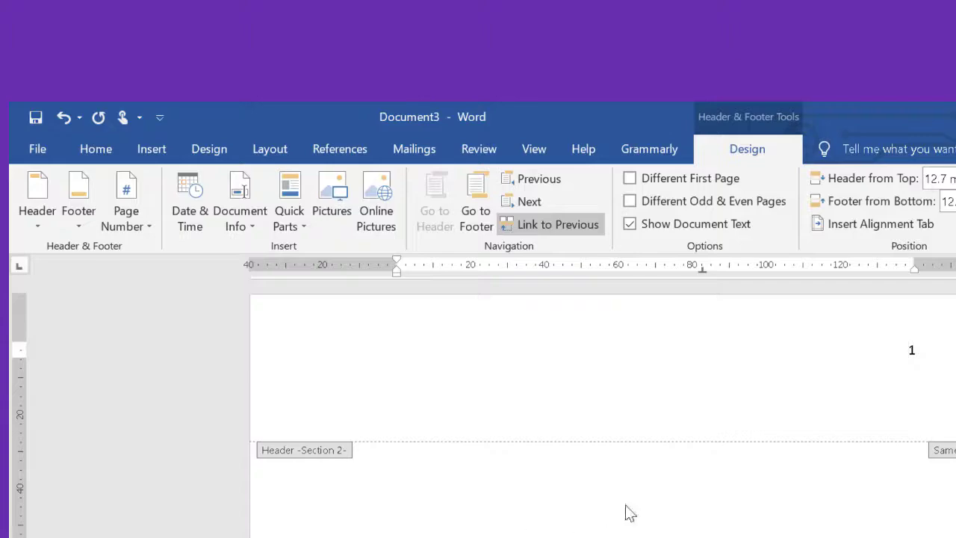
scroll(906, 429, up, 2)
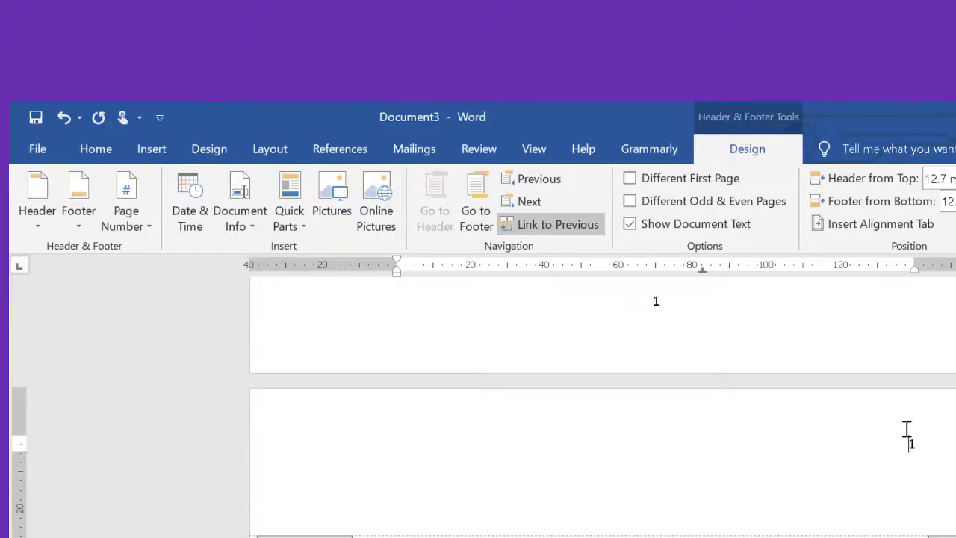
scroll(907, 429, up, 20)
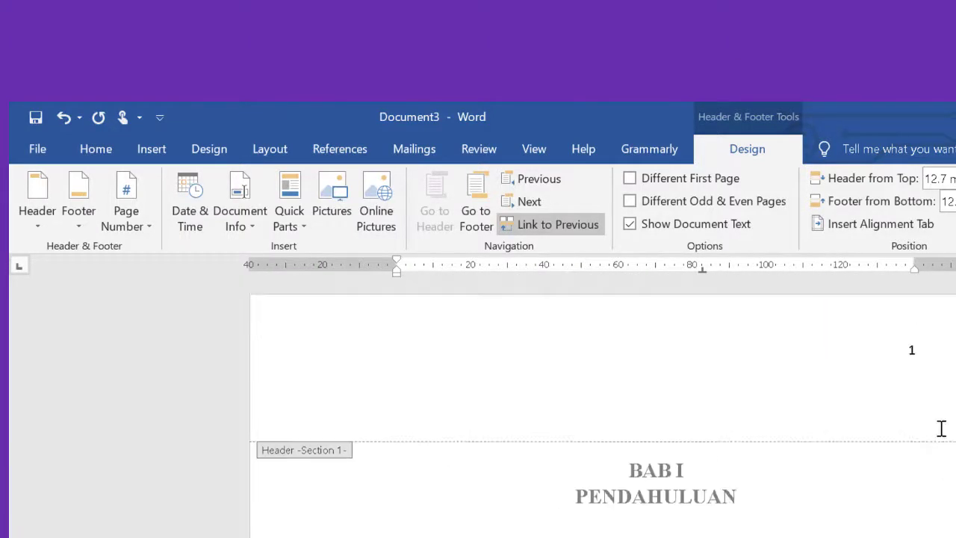
- Unlink the section 2 header from the previous section and delete the page number from the section 1 header
scroll(911, 374, down, 20)
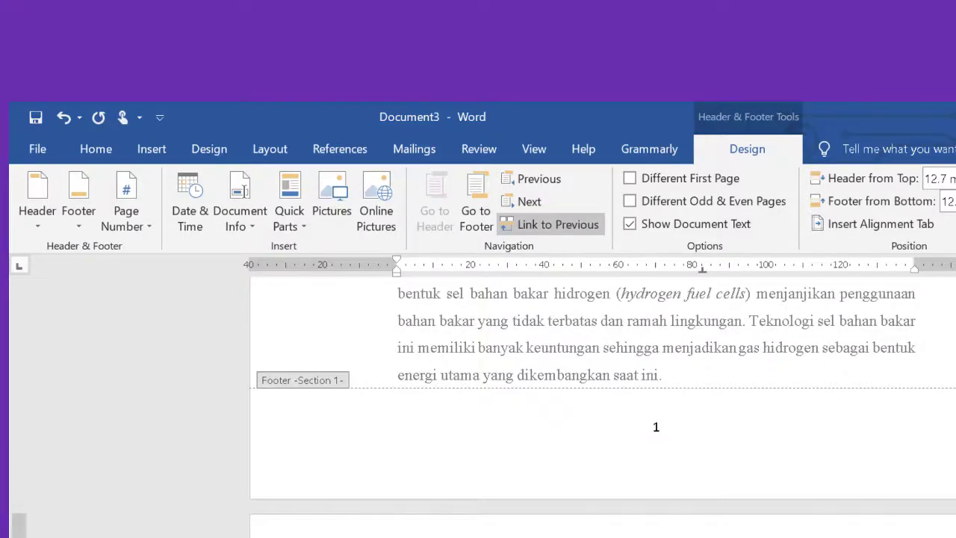
click(544, 225)
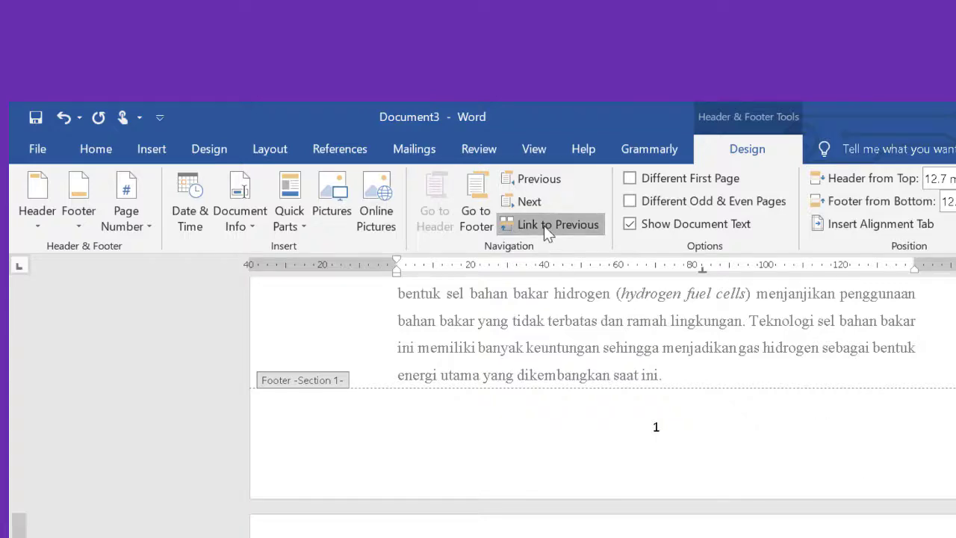
scroll(926, 459, up, 5)
scroll(952, 452, up, 6)
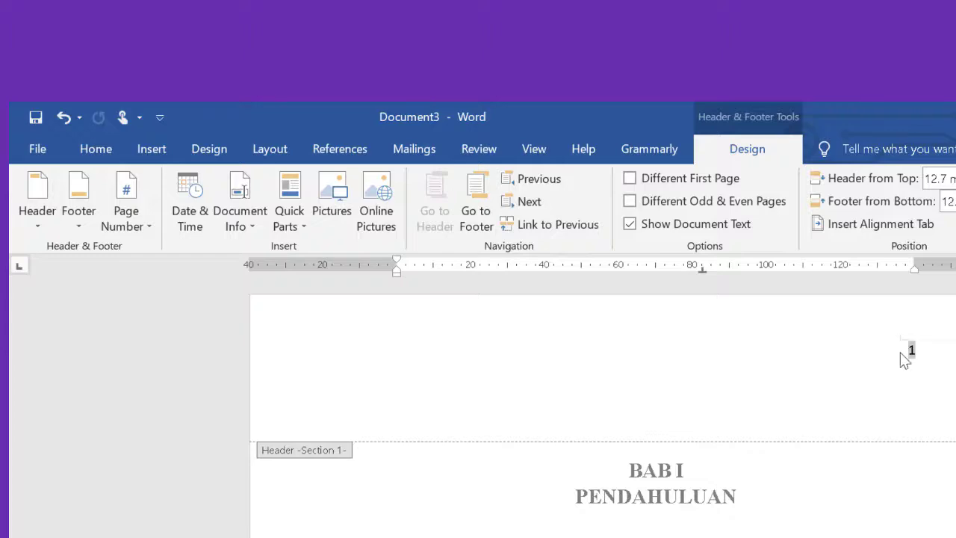
double_click(912, 352)
key(Delete)
- Set the section 2 page numbering to continue from the previous section
scroll(904, 360, down, 15)
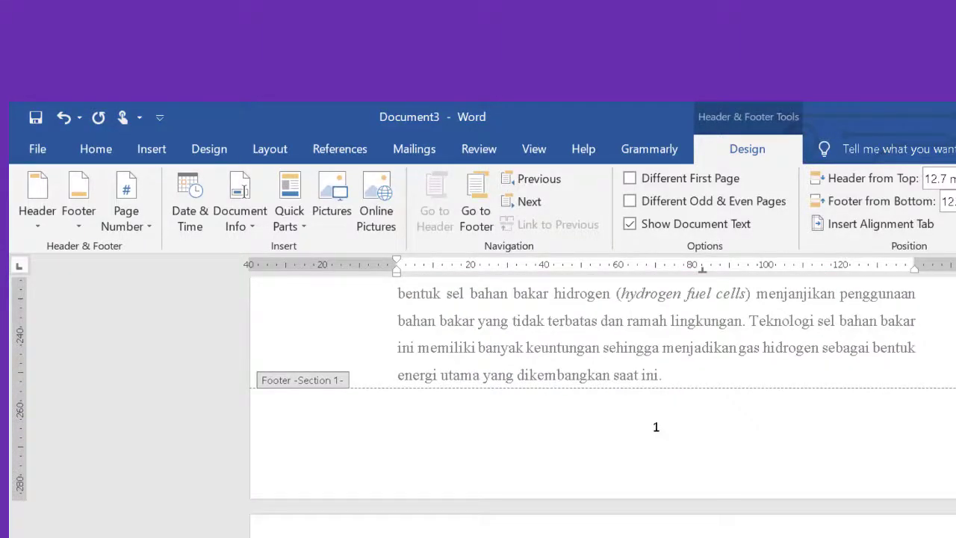
click(918, 533)
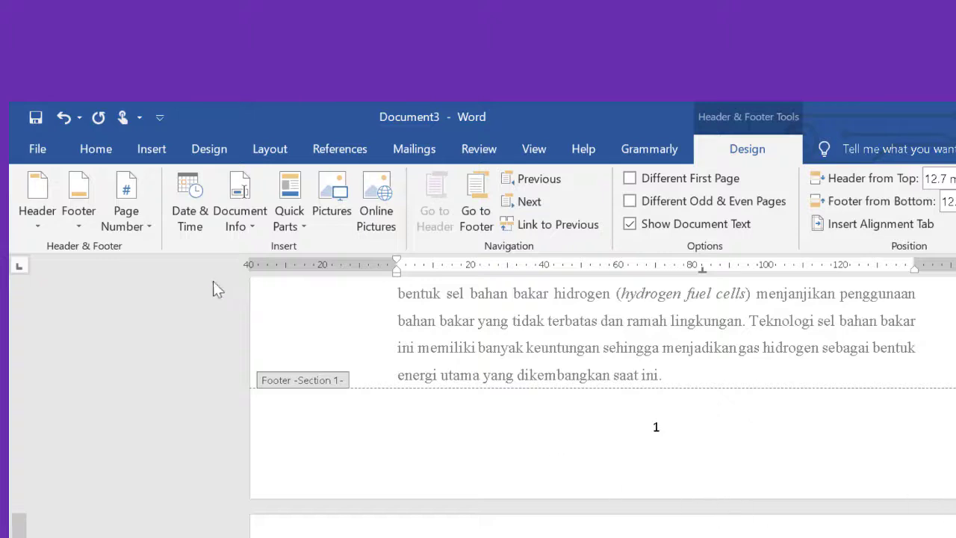
click(151, 232)
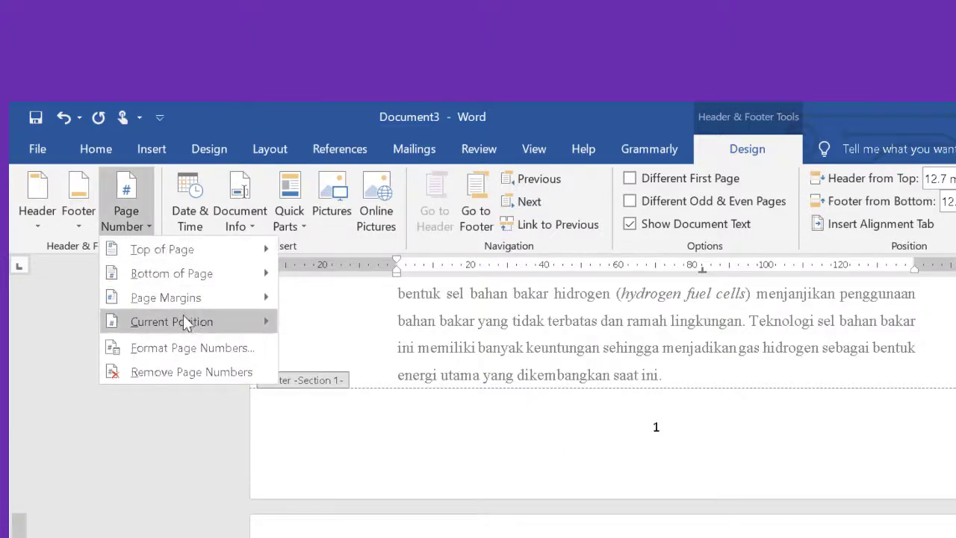
mouse_move(183, 317)
mouse_move(192, 297)
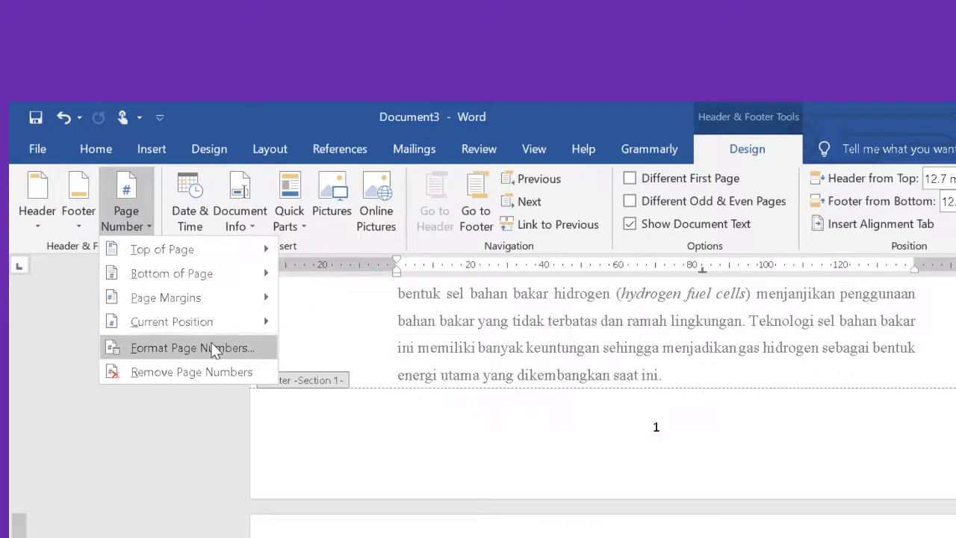
click(215, 349)
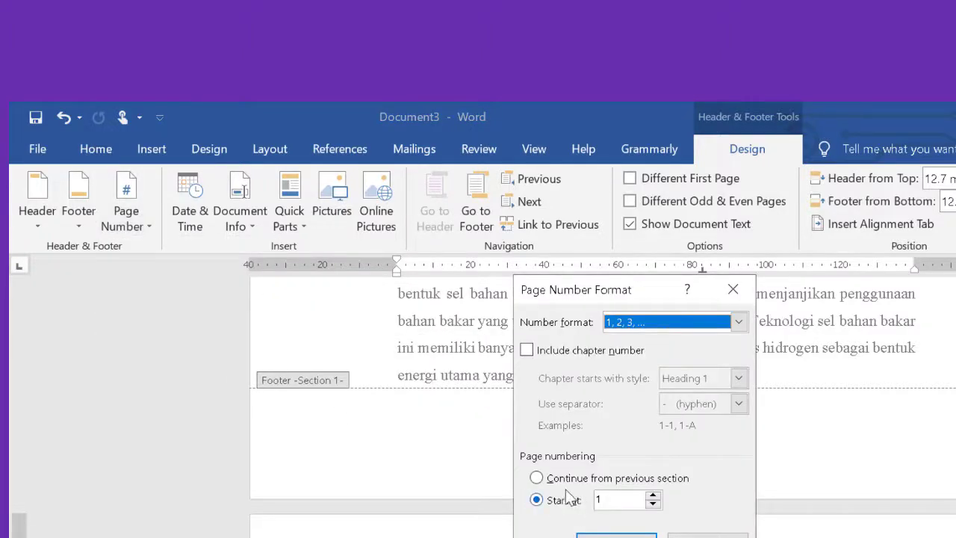
click(536, 477)
click(597, 535)
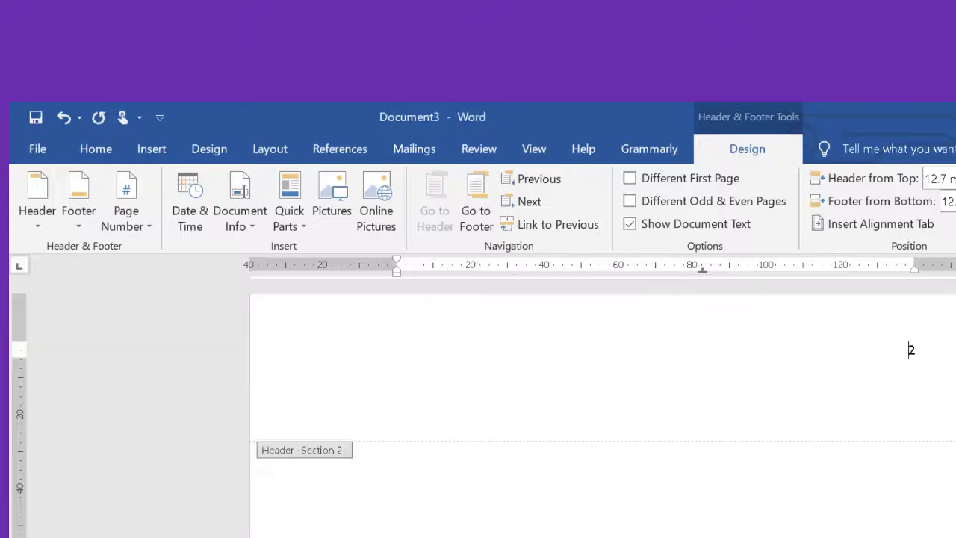
- Check the page numbers in the headers and footers across the section 1 and section 2 pages
scroll(921, 438, up, 10)
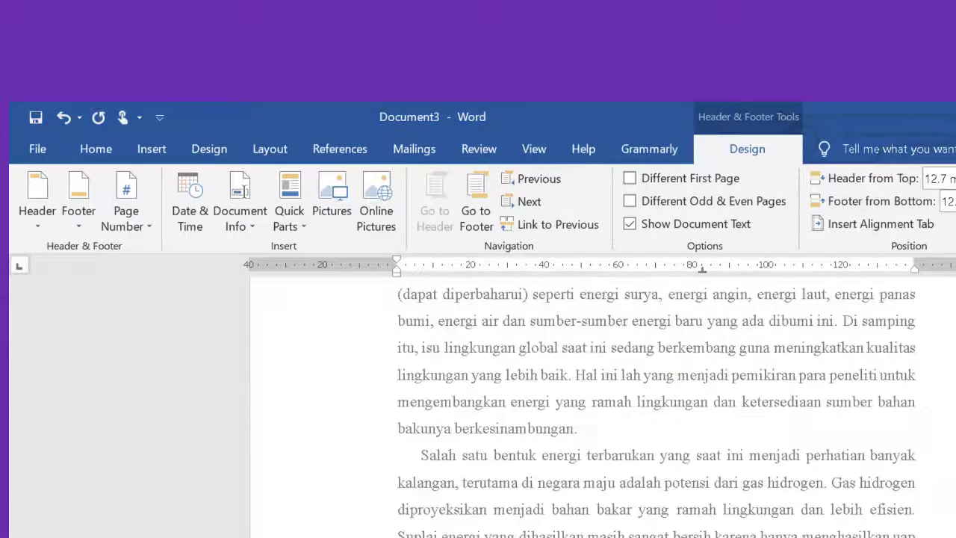
scroll(940, 412, down, 15)
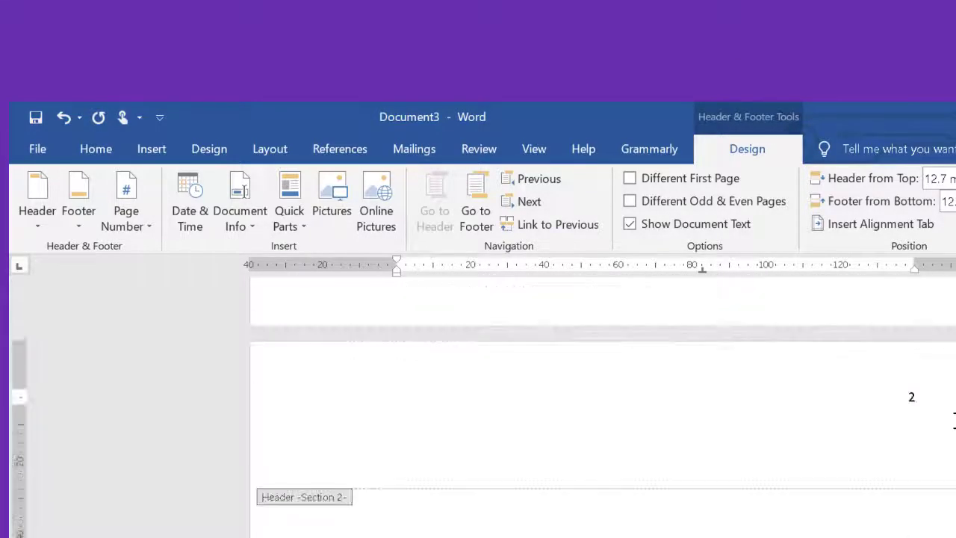
scroll(602, 403, down, 5)
scroll(945, 435, down, 14)
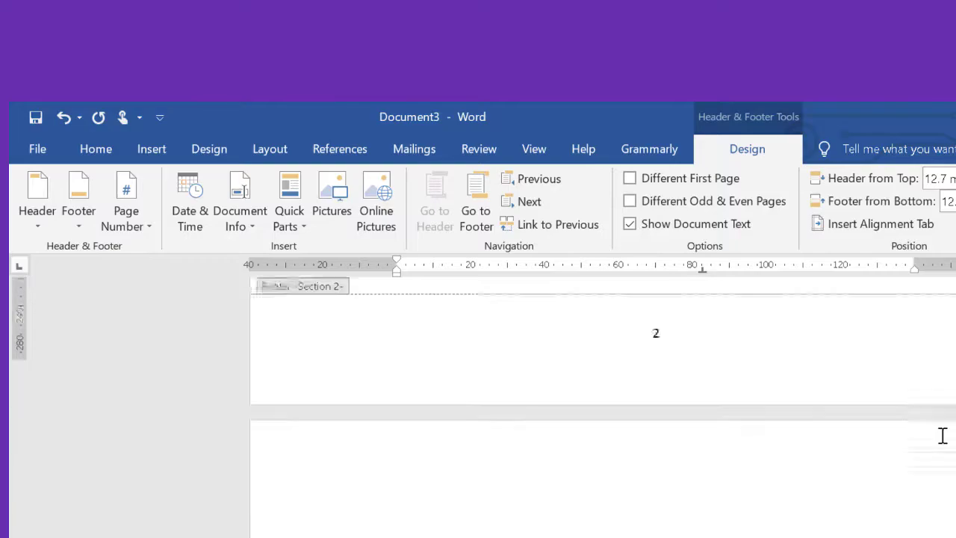
scroll(946, 444, down, 3)
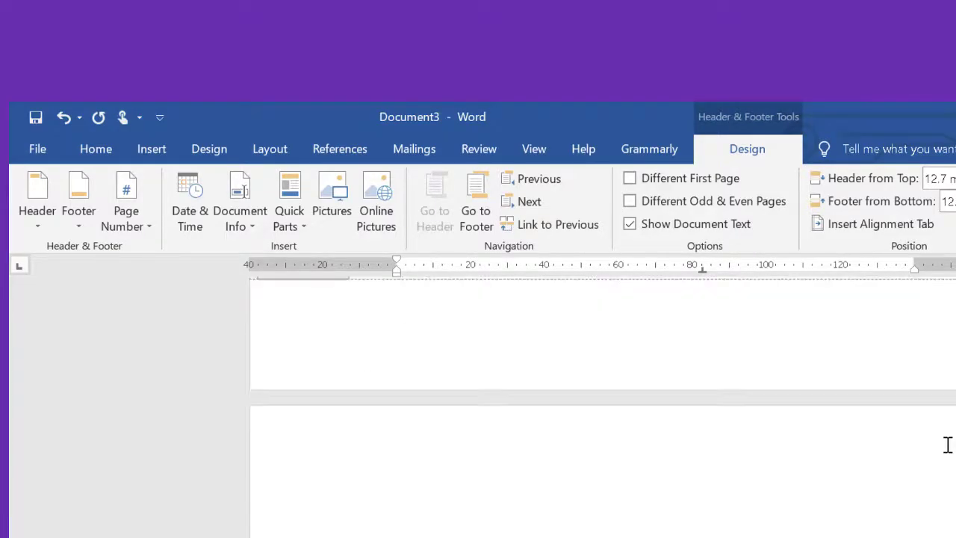
scroll(946, 448, up, 15)
scroll(602, 403, up, 8)
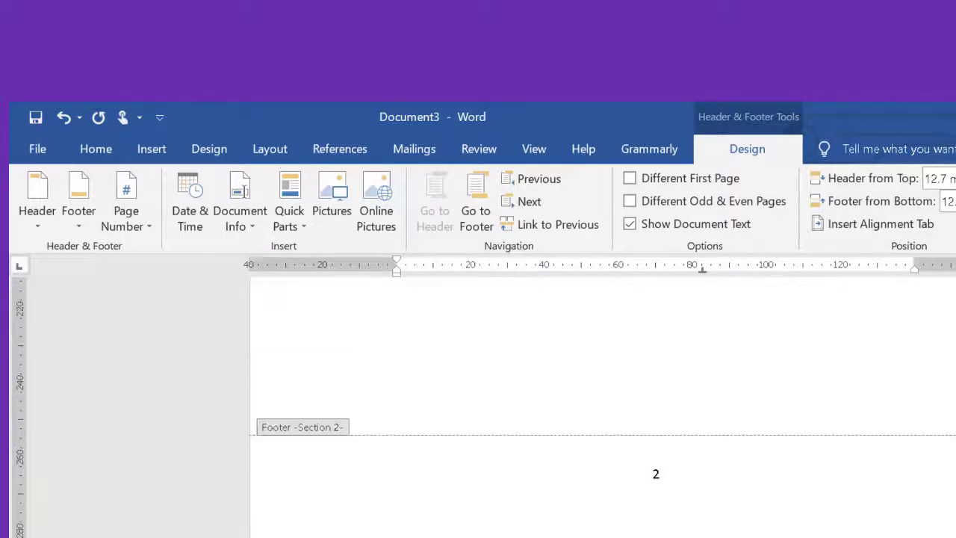
scroll(911, 395, up, 5)
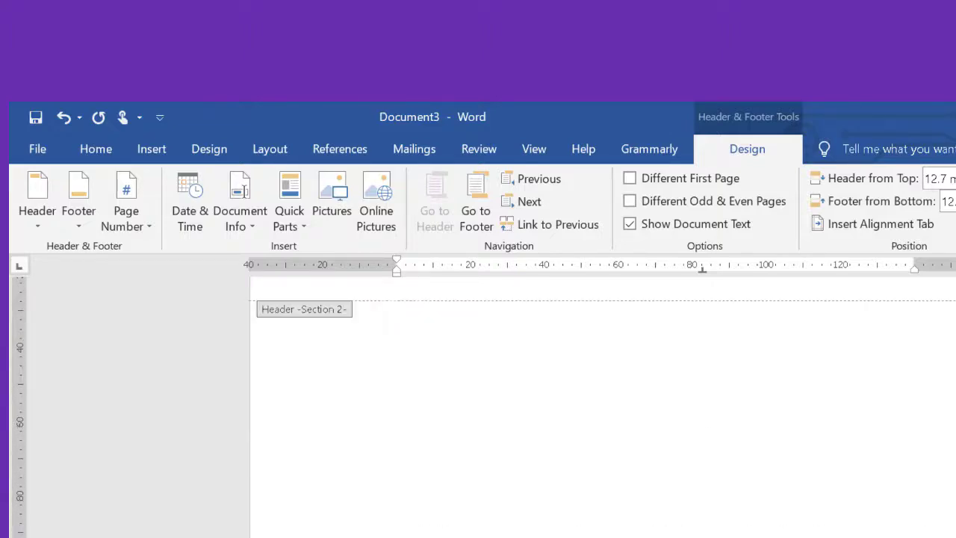
- Delete the centred page number from the section 2 footer
scroll(832, 495, down, 10)
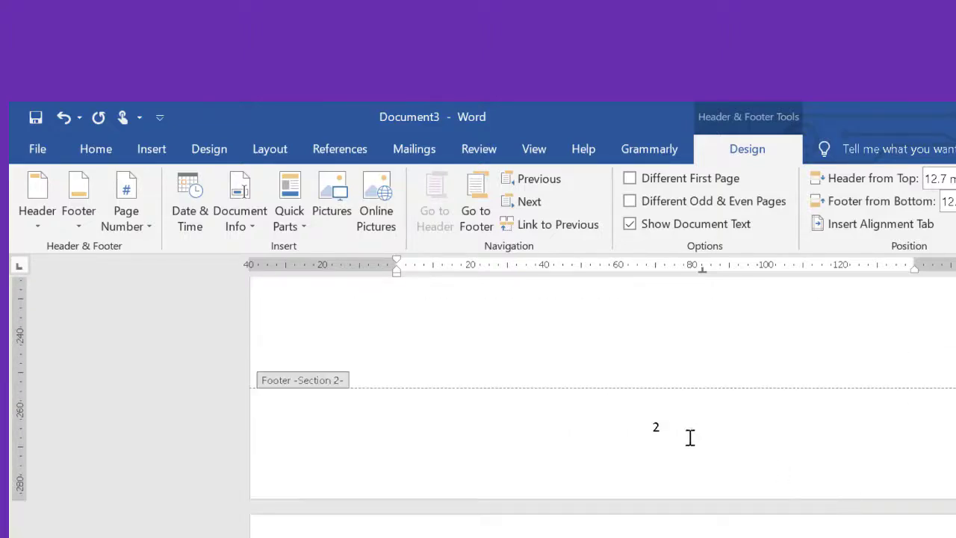
click(670, 434)
double_click(656, 432)
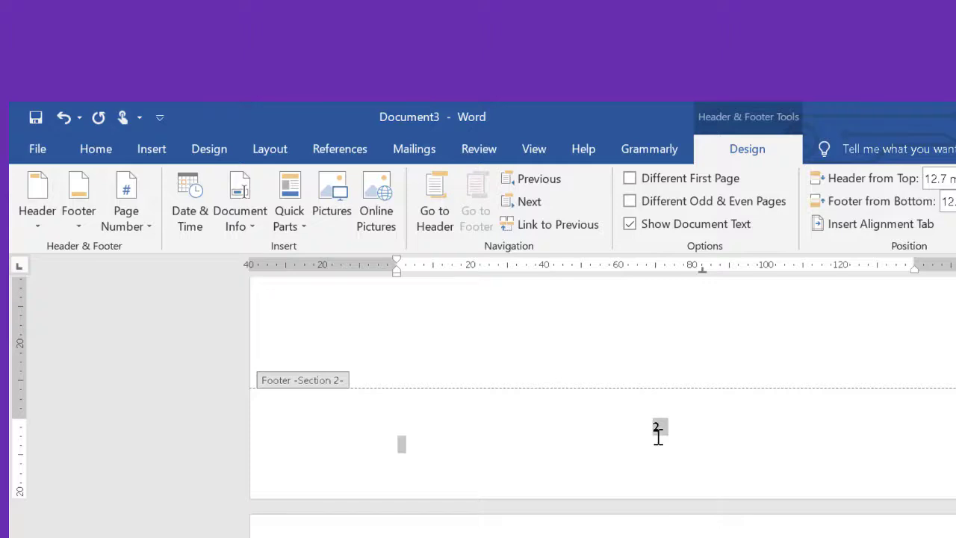
key(Delete)
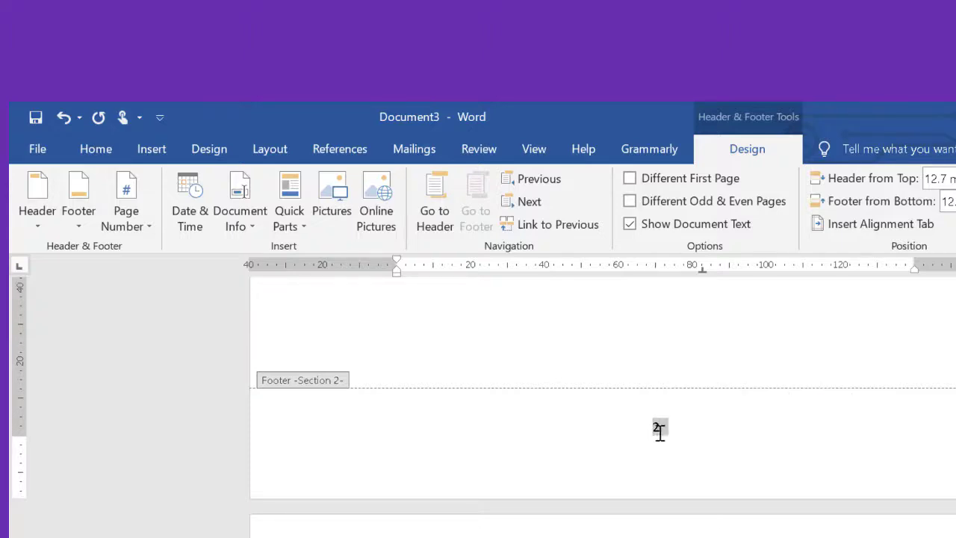
key(ctrl+z)
key(Delete)
- Close header and footer editing and review the page numbers from the chapter's first page onward
scroll(674, 417, up, 10)
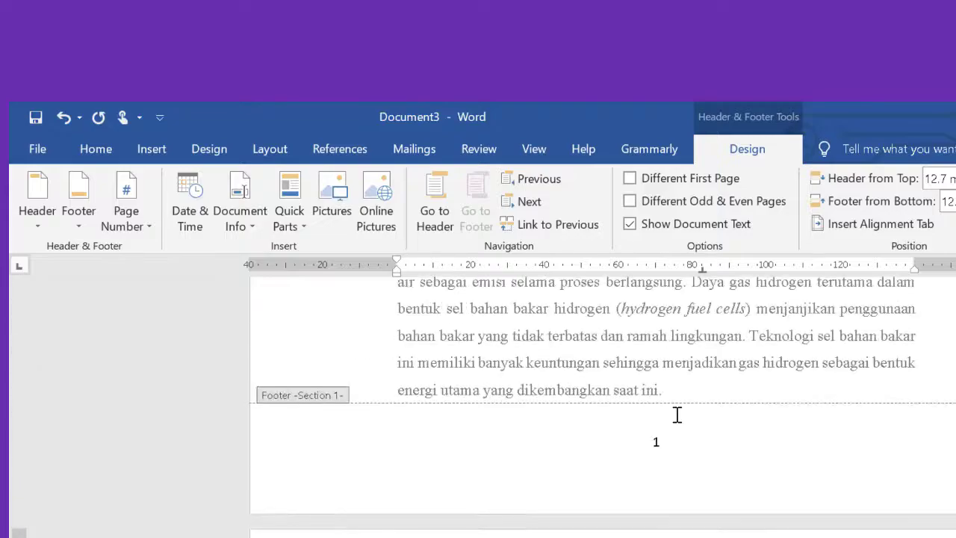
scroll(676, 415, up, 15)
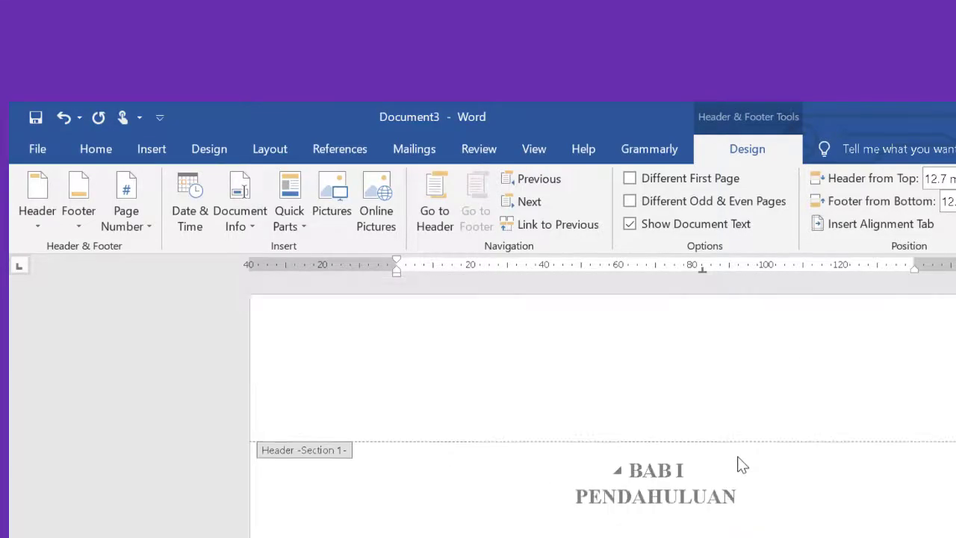
scroll(738, 461, down, 3)
scroll(753, 457, down, 3)
key(Escape)
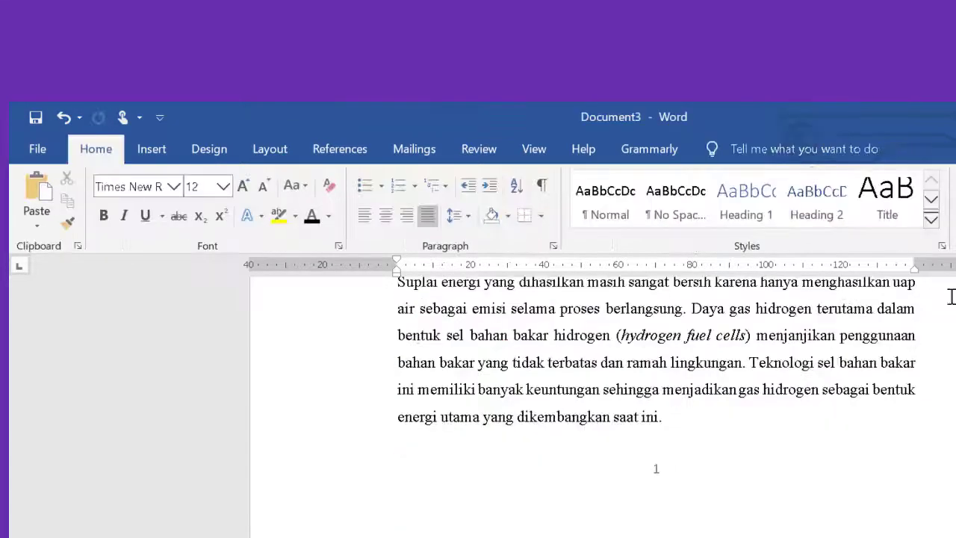
scroll(907, 405, up, 10)
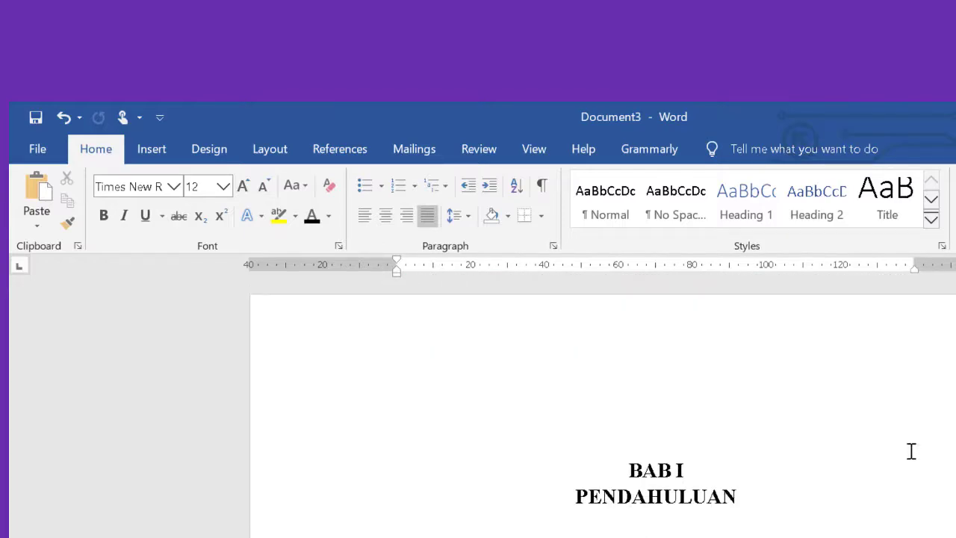
scroll(704, 497, down, 10)
scroll(603, 388, down, 5)
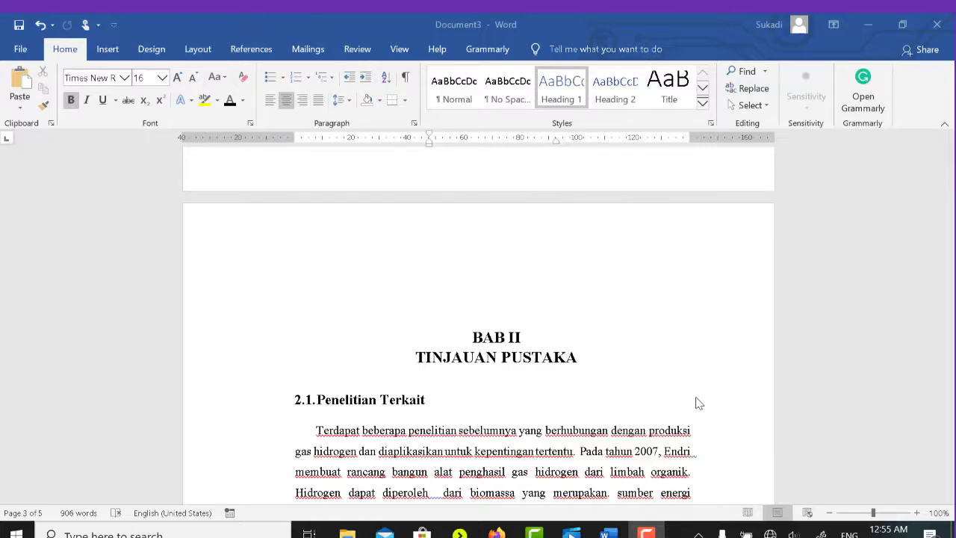
- Insert blank lines before the BAB I heading until it moves onto the second page, leaving an empty page in front
scroll(697, 373, up, 10)
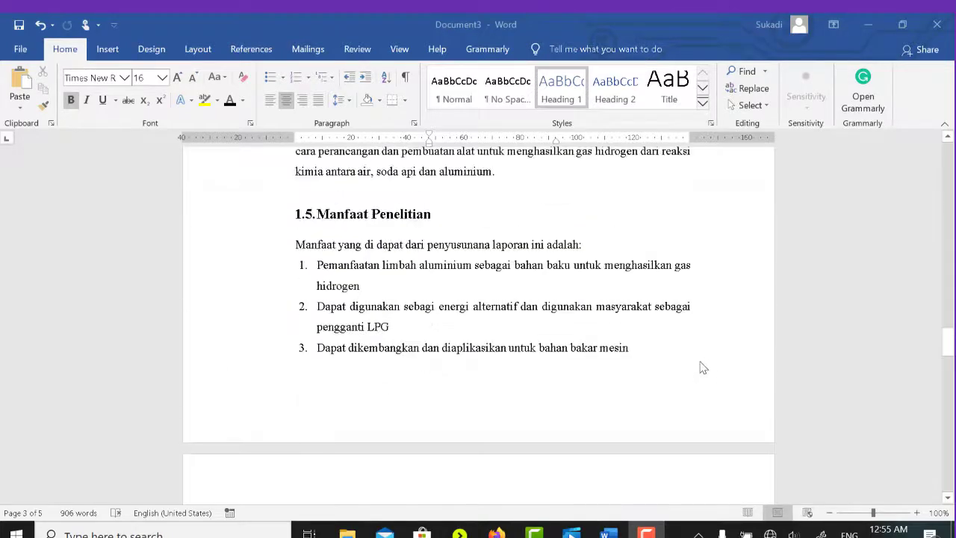
drag(945, 342, 948, 156)
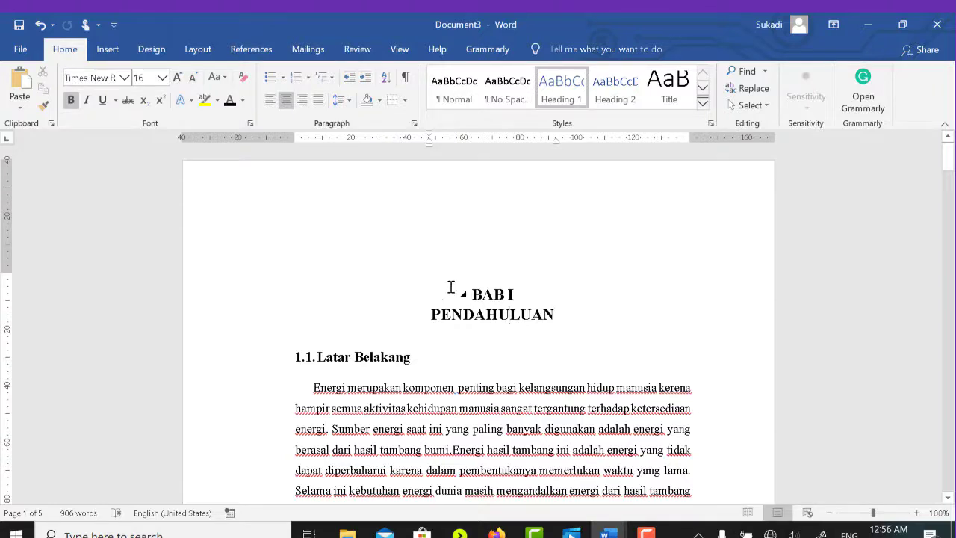
key(Return)
key(Return)
key(Return)
key(Return)
key(Return)
key(Return)
key(Return)
key(Return)
key(Return)
key(Return)
key(Return)
key(Return)
key(Return)
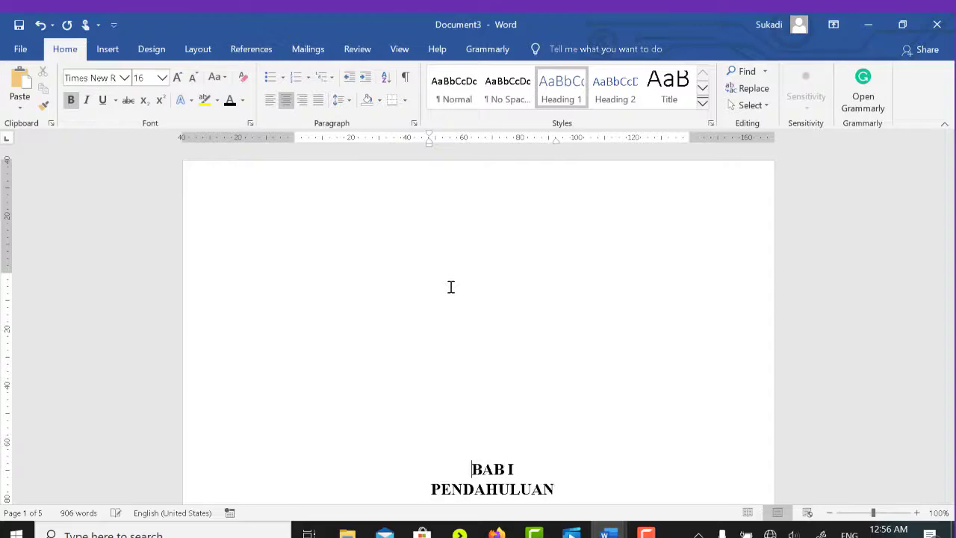
key(Return)
key(Return)
key(Return)
key(Return)
key(Return)
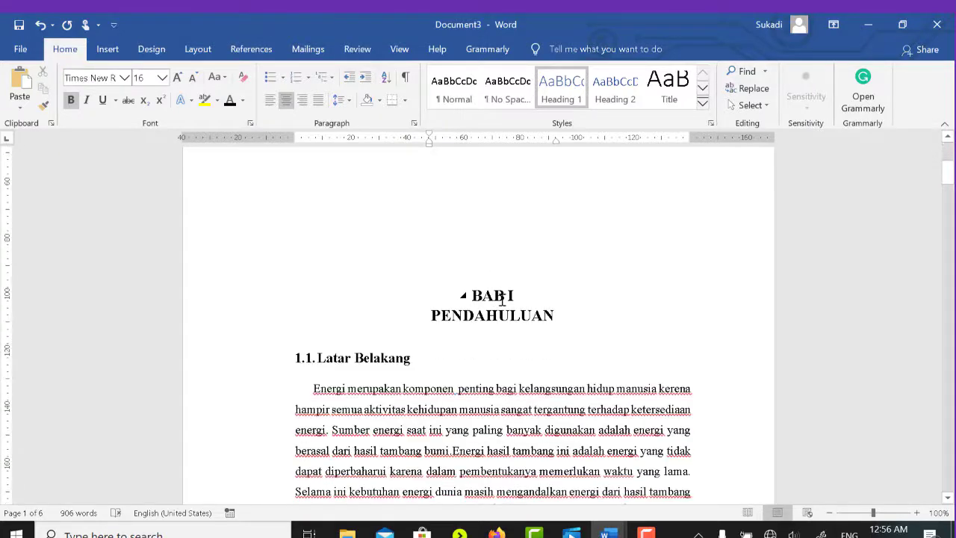
key(Return)
key(Return)
key(Return)
key(Return)
key(Return)
key(Return)
key(Return)
key(Return)
key(Return)
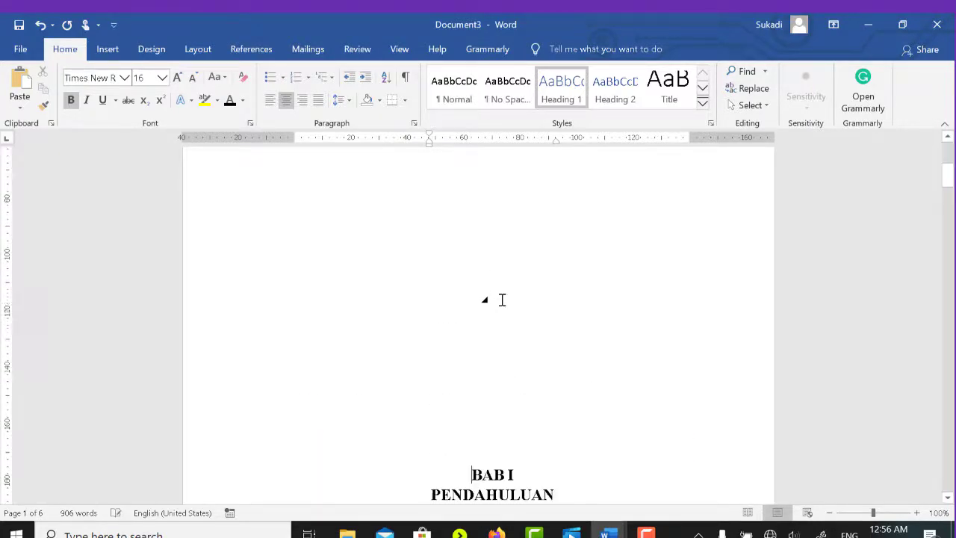
scroll(545, 295, down, 1)
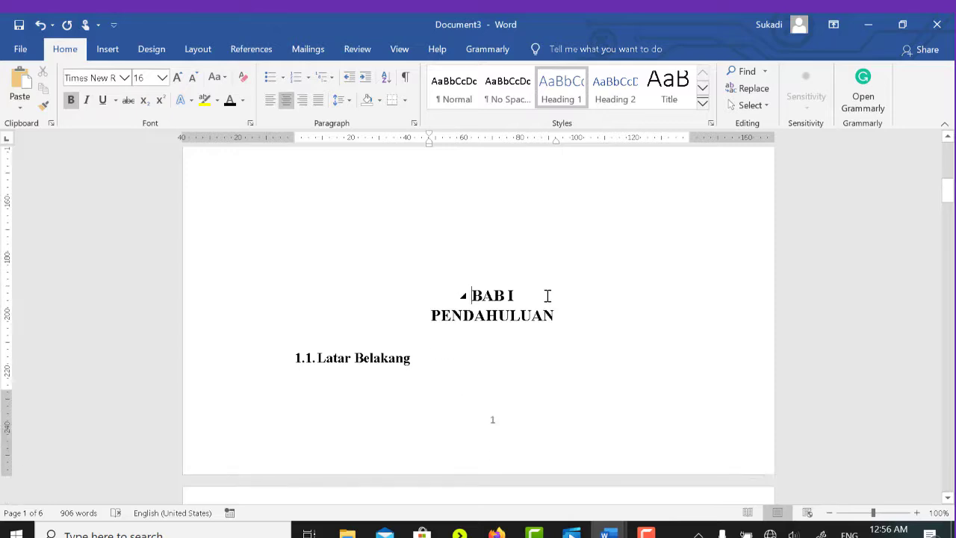
key(Return)
key(Return)
key(Return)
key(Return)
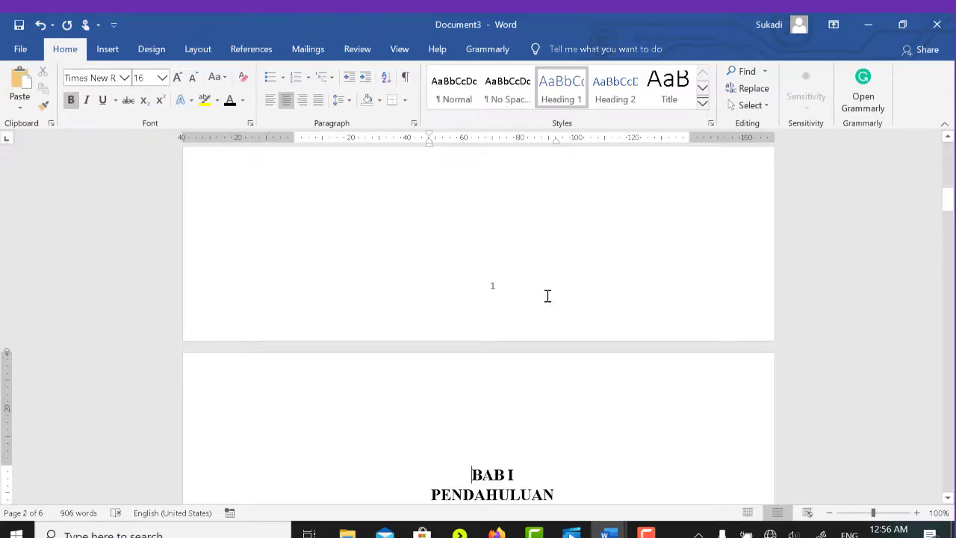
- Insert a Next Page section break at the end of the blank first page, ahead of the BAB I heading
scroll(547, 296, down, 10)
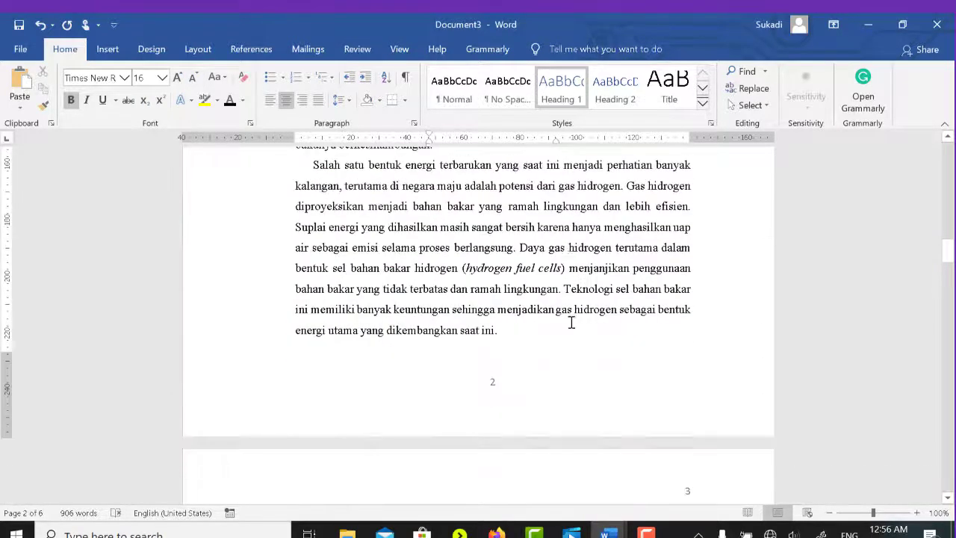
scroll(571, 323, up, 10)
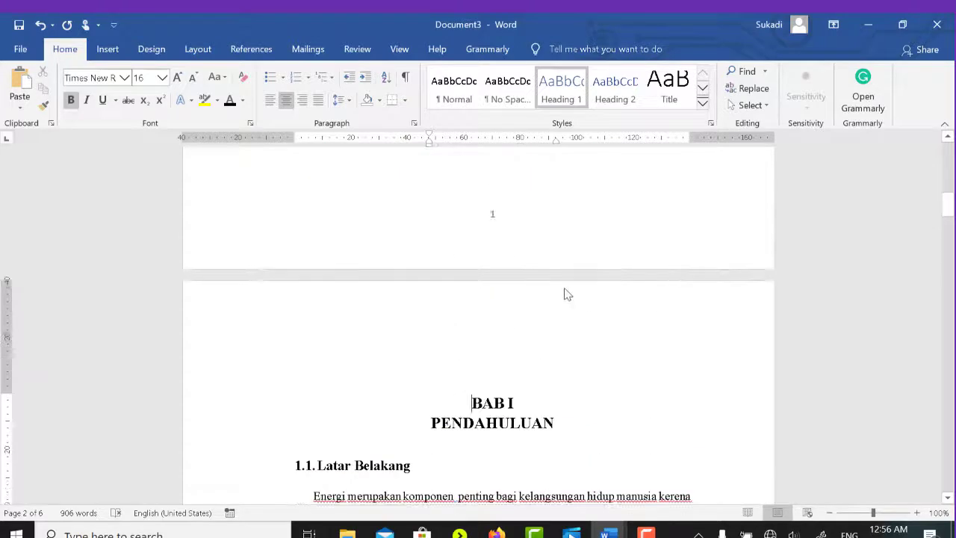
click(551, 275)
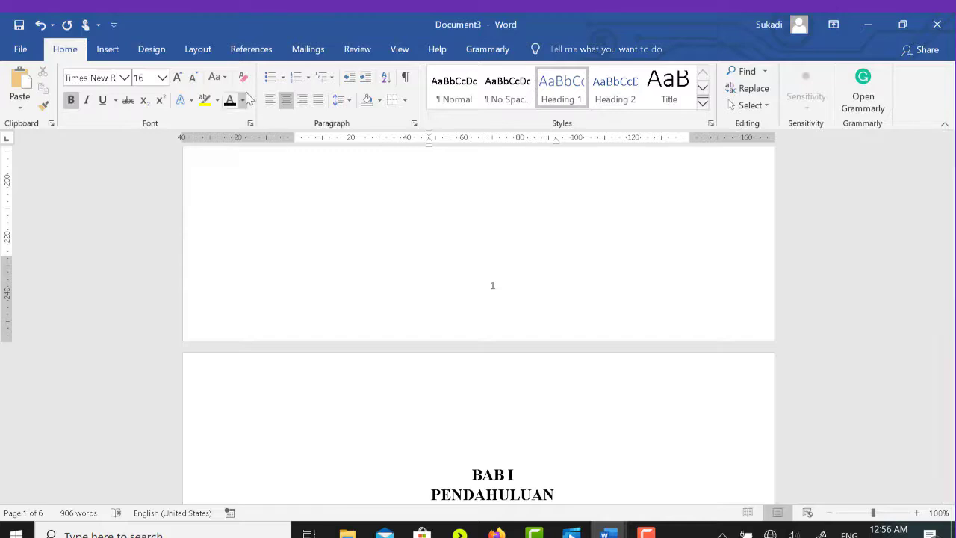
click(200, 51)
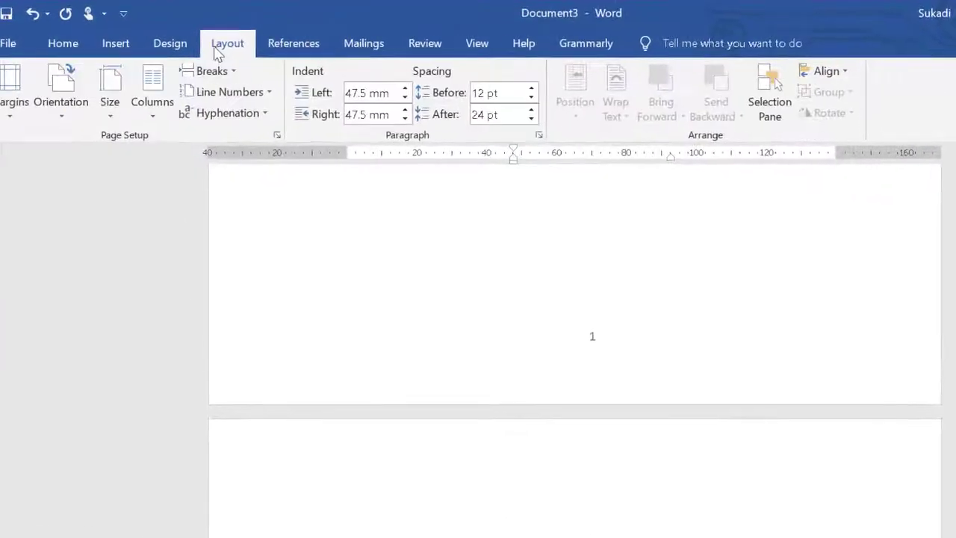
click(221, 74)
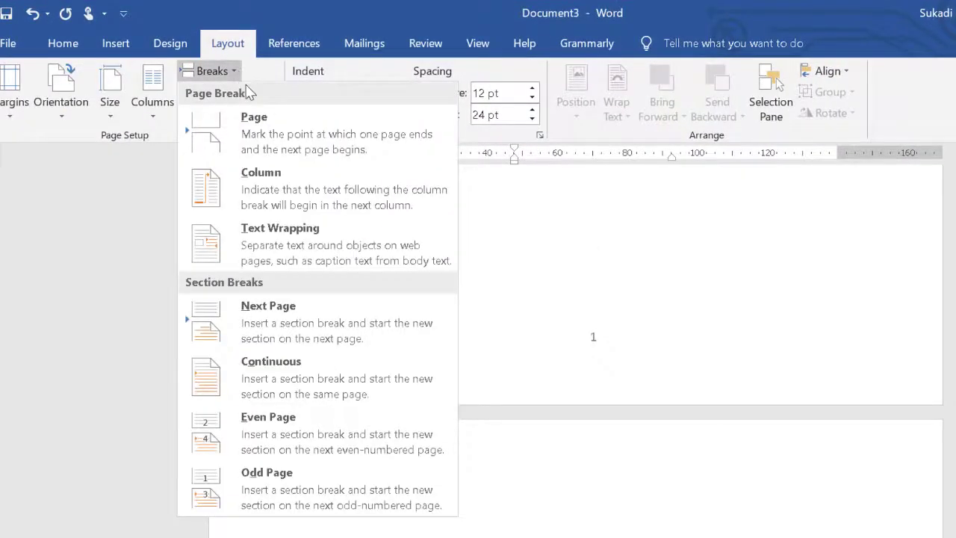
click(262, 314)
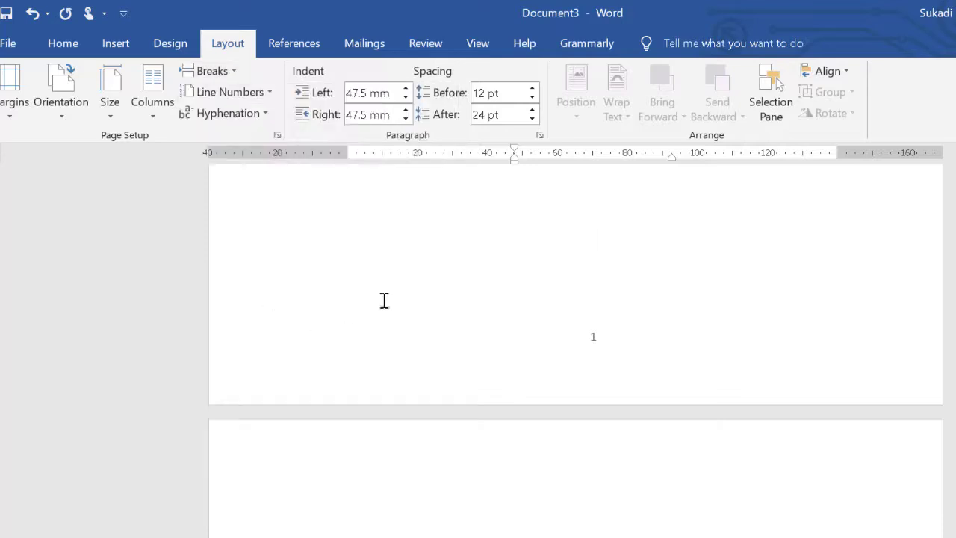
scroll(448, 336, down, 3)
scroll(631, 370, up, 3)
scroll(679, 440, up, 3)
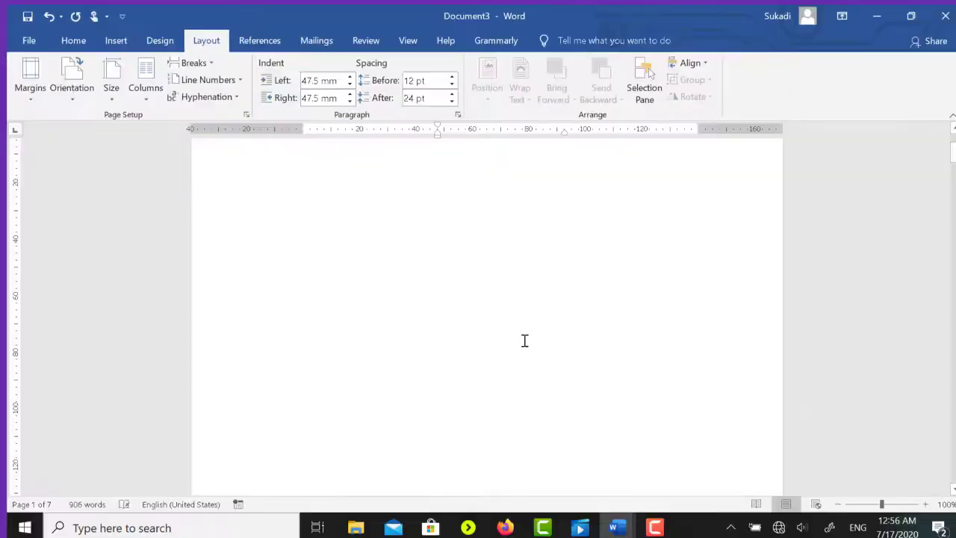
scroll(709, 437, down, 3)
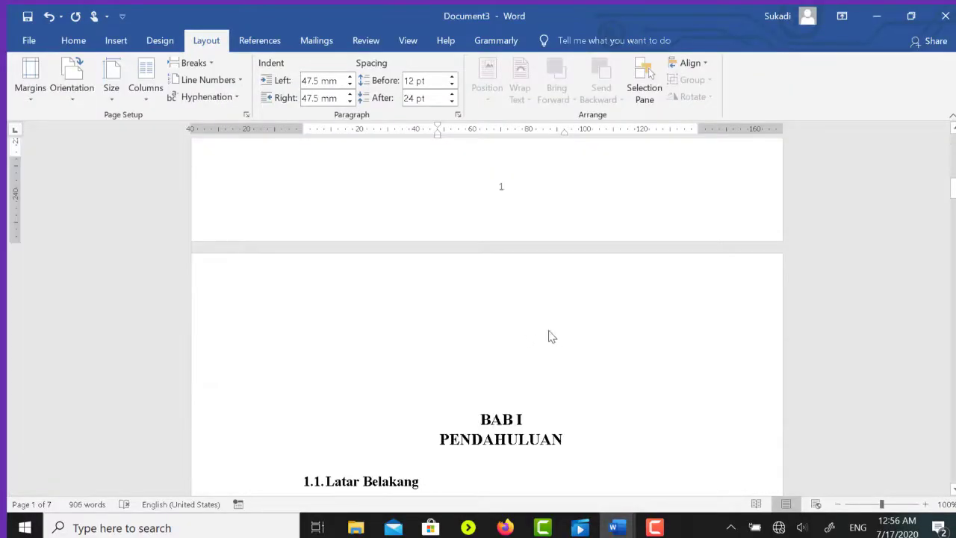
- Change the page number format of the section 1 footer to i, ii, iii, starting at i
scroll(537, 314, up, 2)
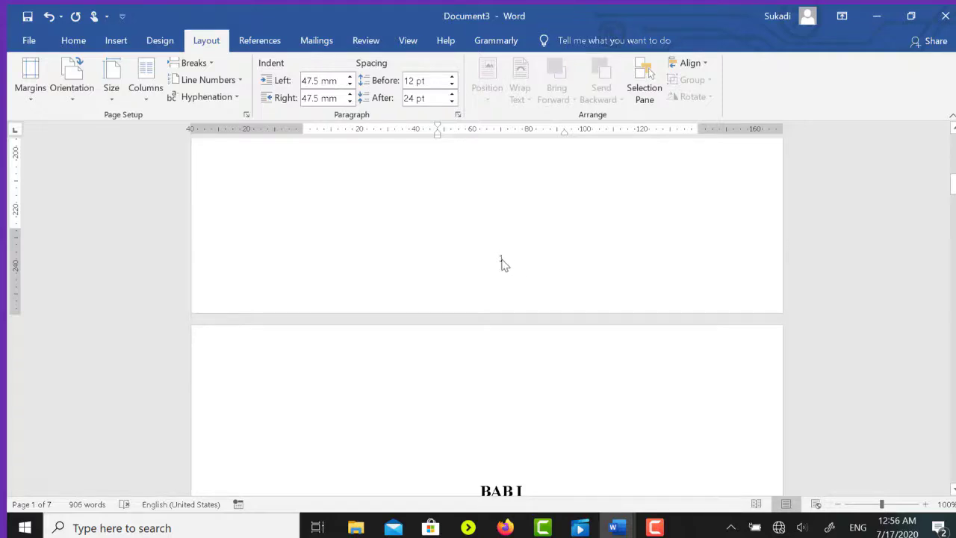
double_click(501, 263)
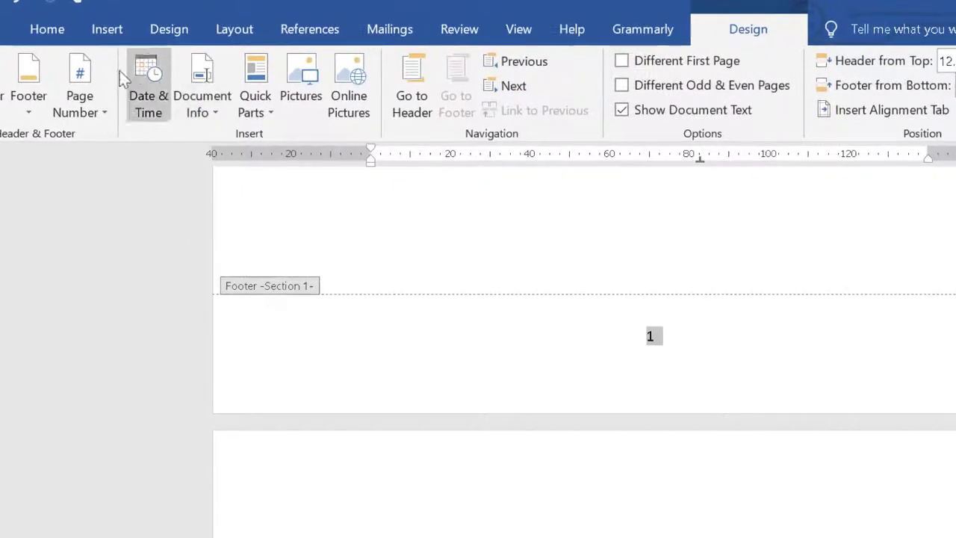
click(103, 112)
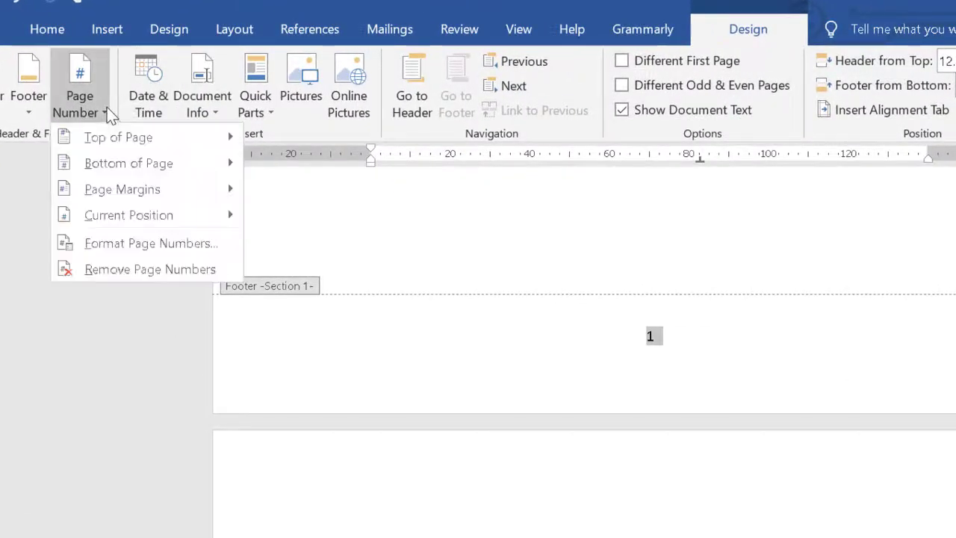
click(136, 243)
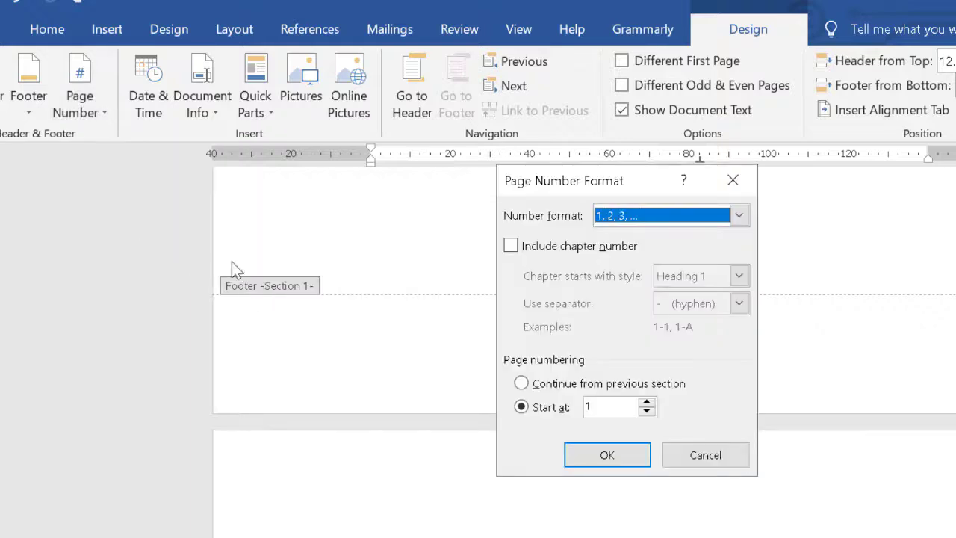
click(660, 219)
click(637, 294)
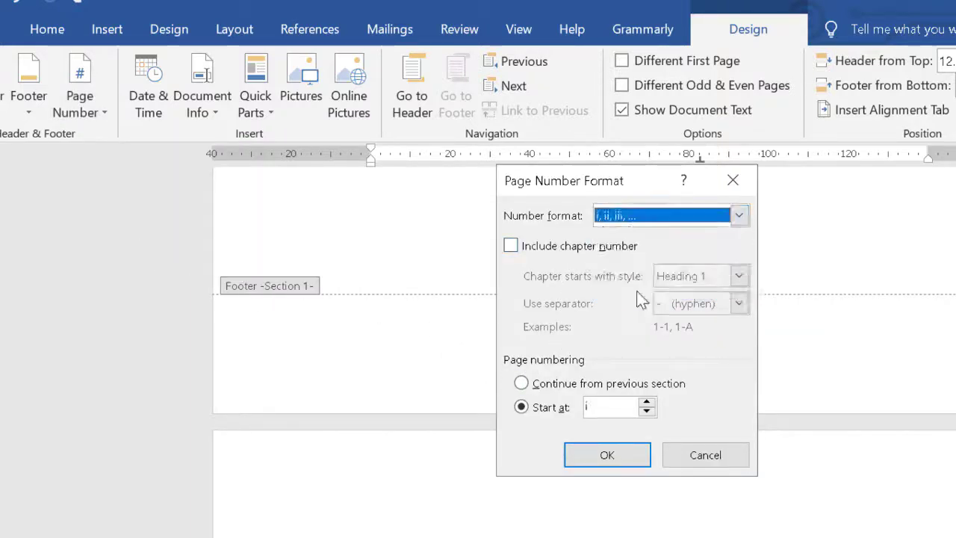
click(607, 457)
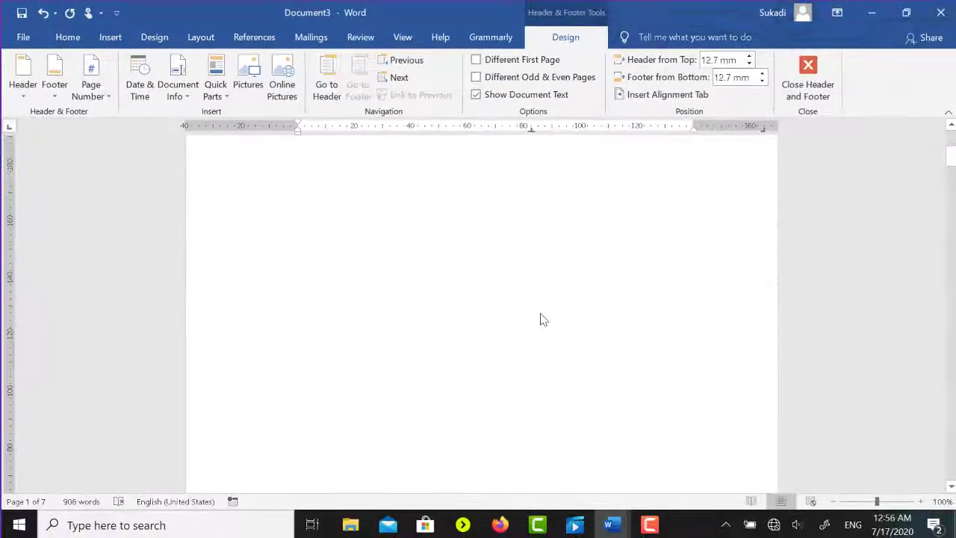
- Leave footer editing and add the heading DAFTAR ISI at the start of the blank first page
scroll(542, 320, down, 10)
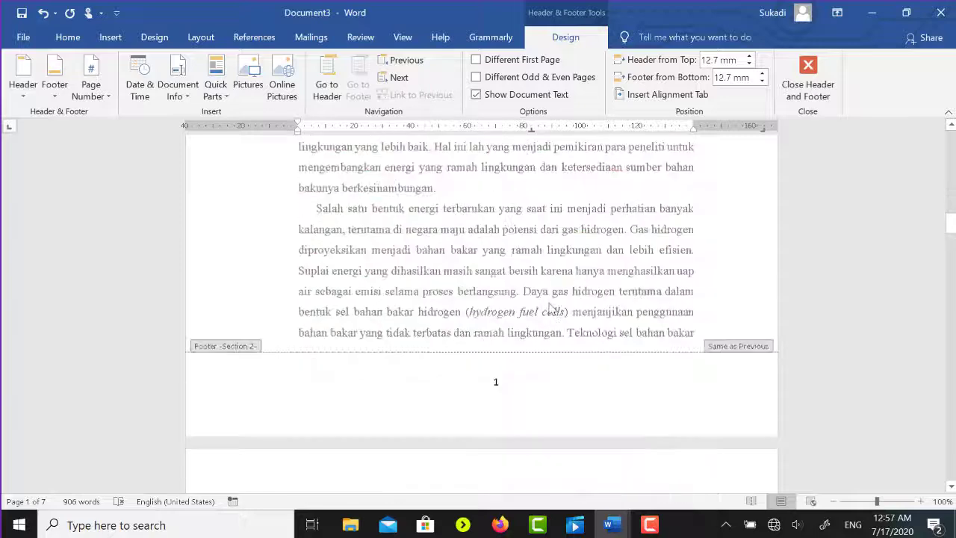
scroll(553, 305, up, 15)
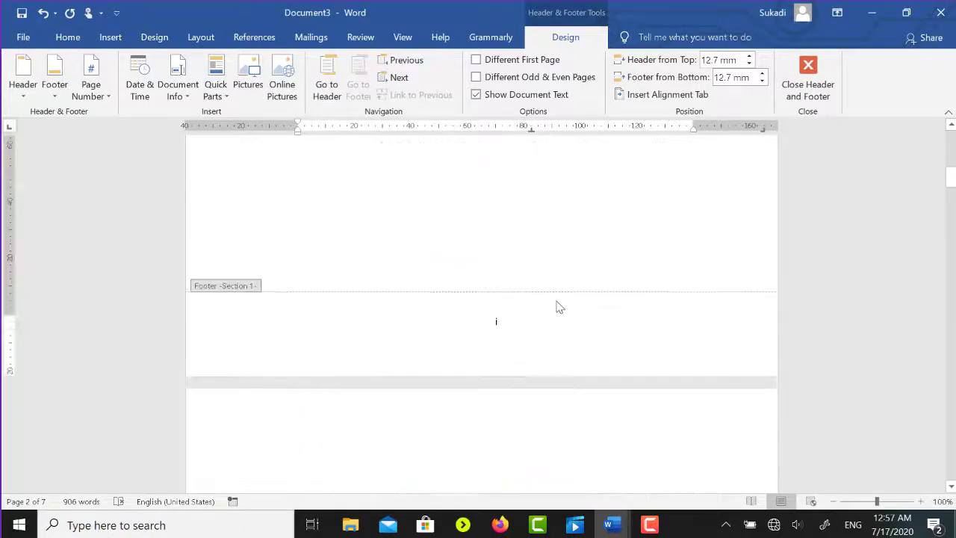
scroll(545, 299, up, 5)
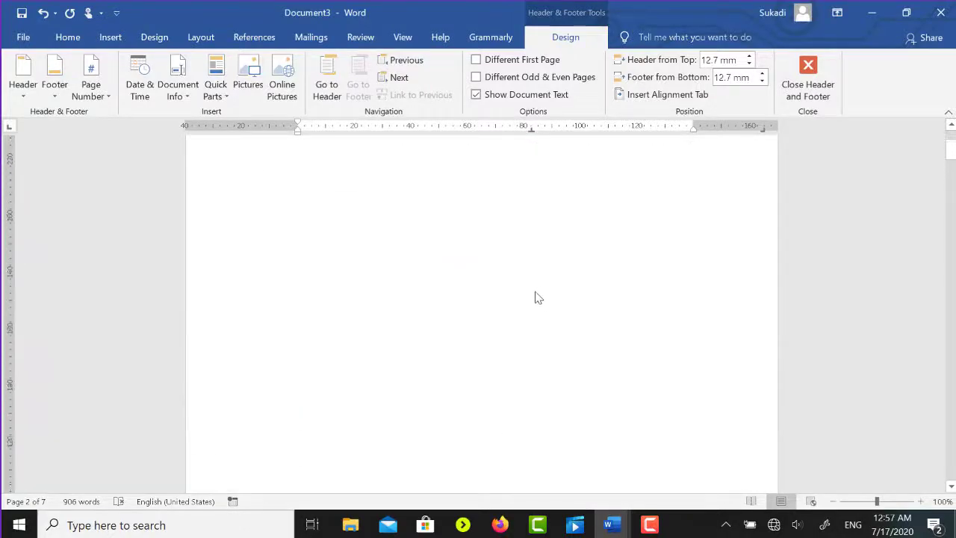
double_click(481, 248)
scroll(493, 222, up, 1)
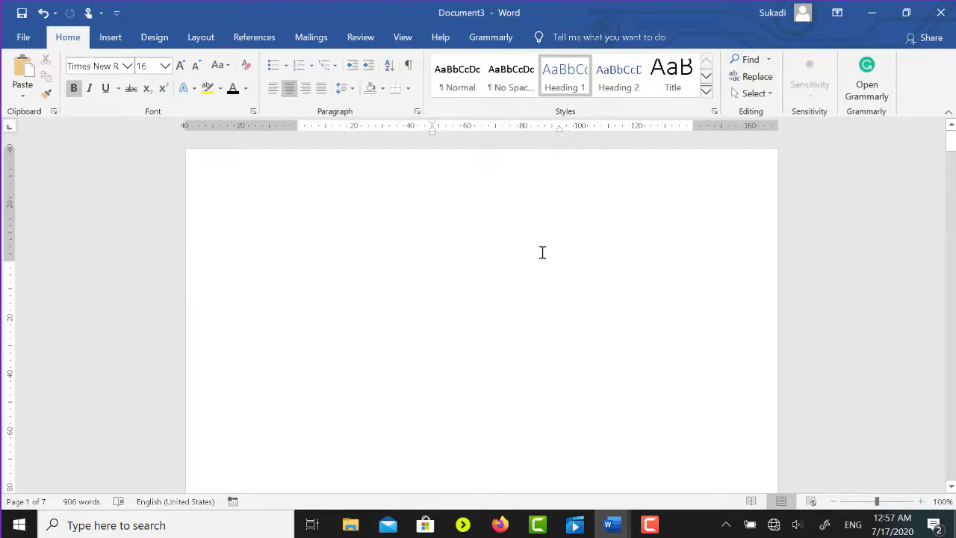
scroll(542, 252, down, 1)
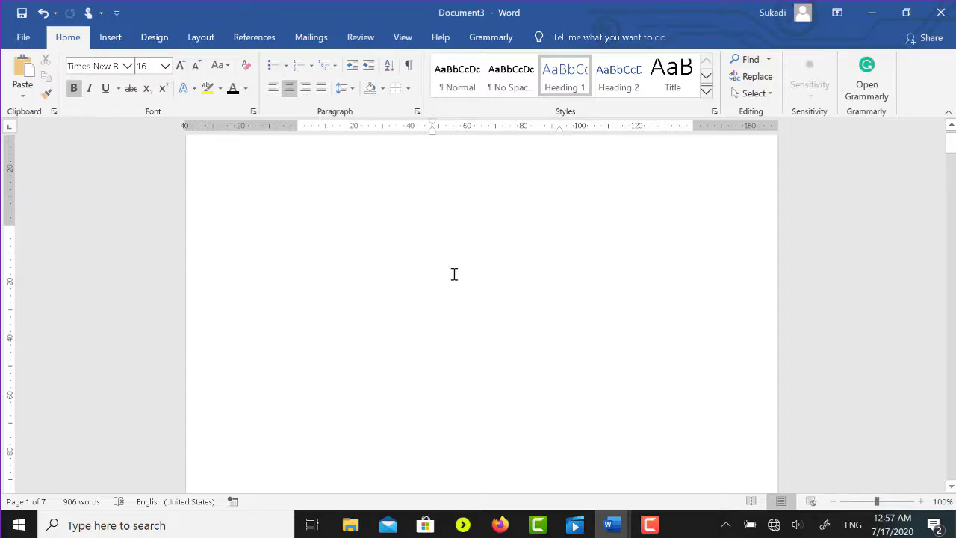
text(DAF)
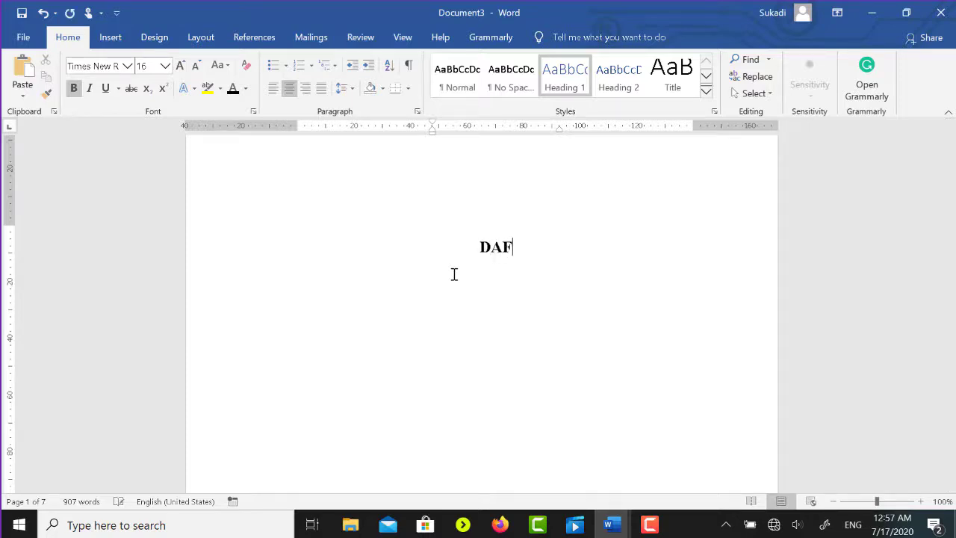
text(TAR ISIS)
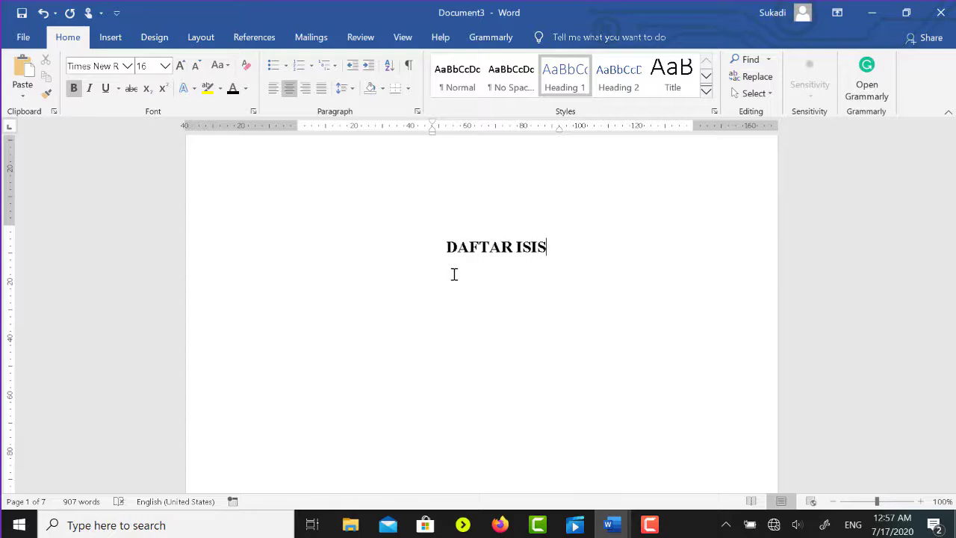
key(BackSpace)
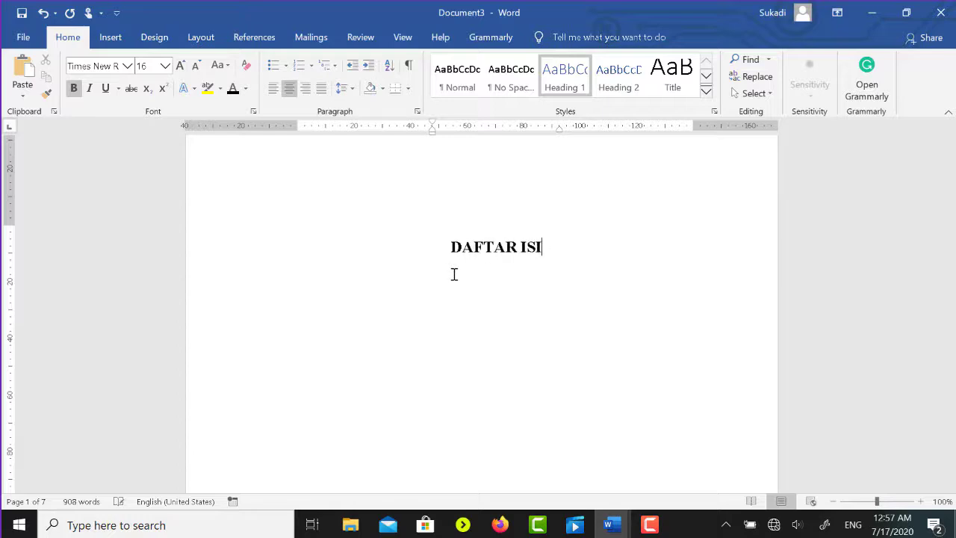
click(521, 248)
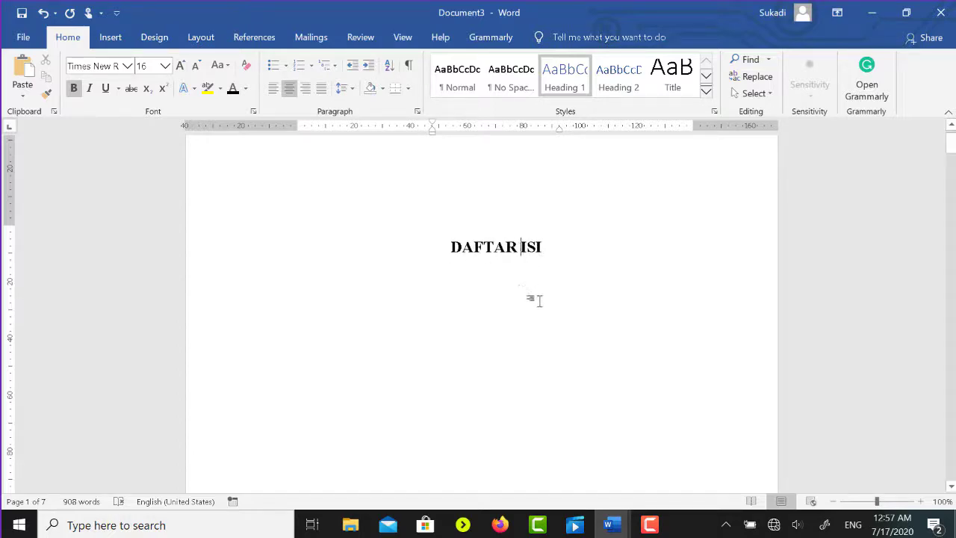
- Examine the page numbers and text flow from the BAB I page through the following pages
scroll(539, 301, down, 12)
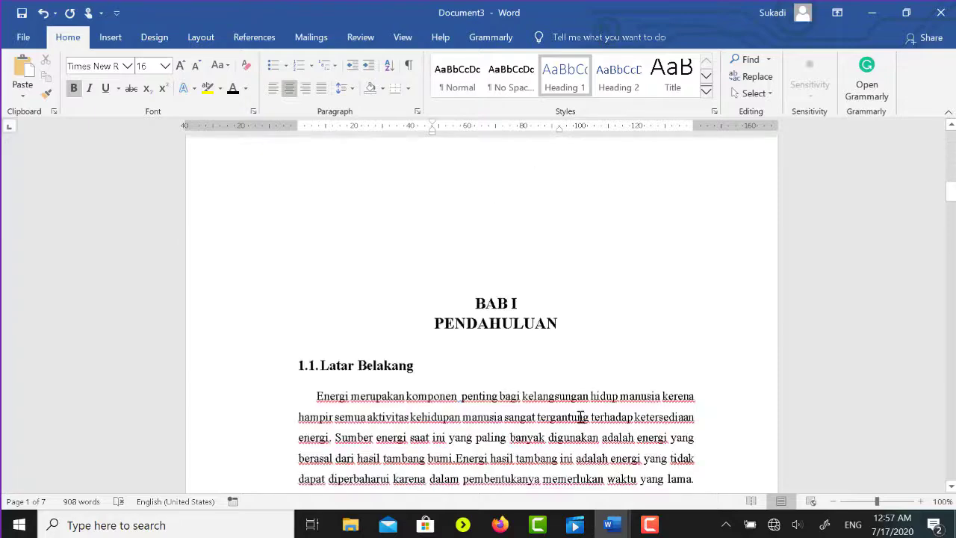
scroll(544, 357, down, 20)
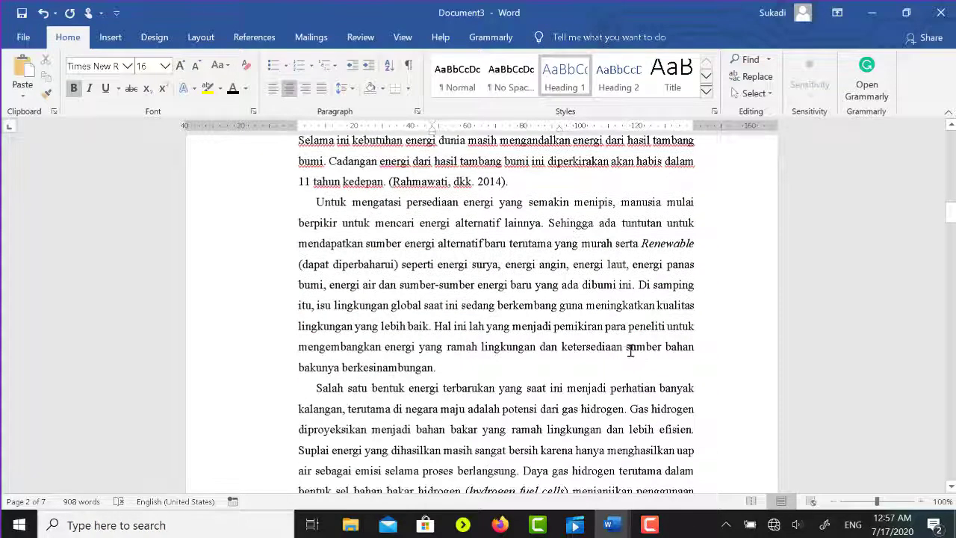
scroll(624, 376, down, 15)
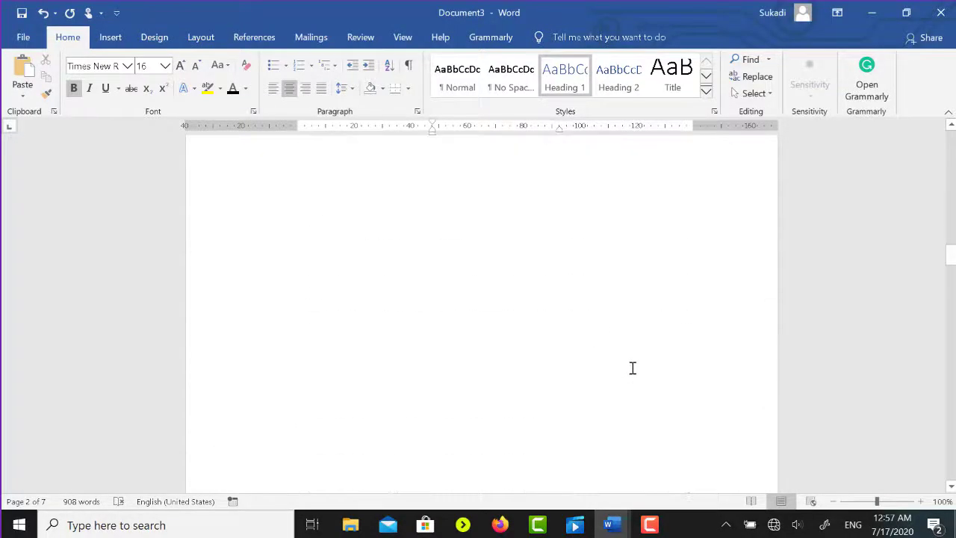
scroll(636, 370, down, 4)
scroll(636, 372, up, 10)
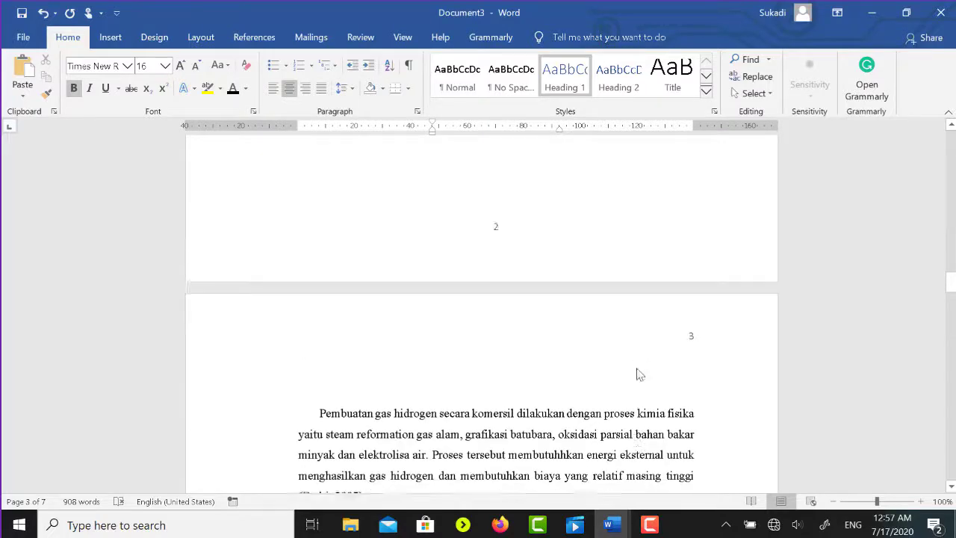
scroll(635, 375, up, 3)
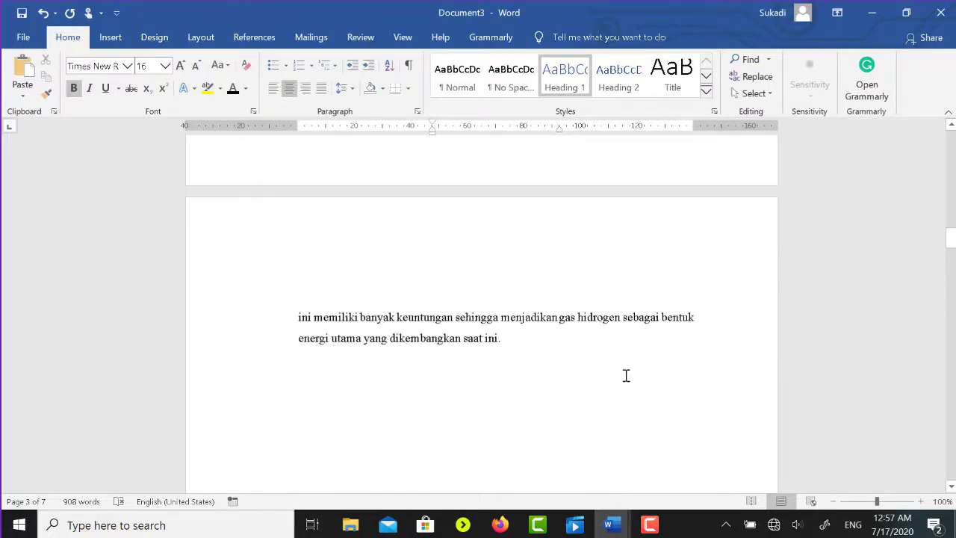
click(566, 374)
scroll(598, 365, up, 5)
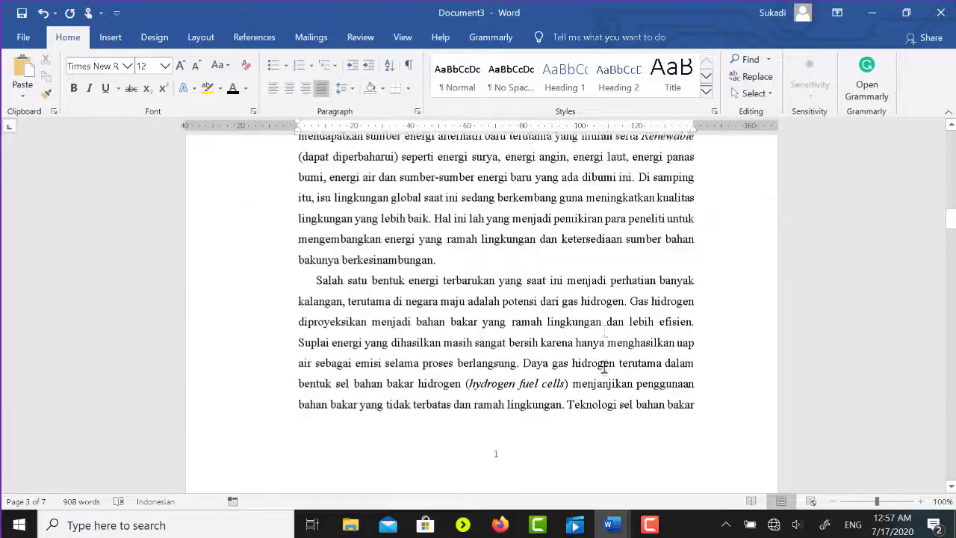
- Delete the blank line above the BAB I heading and recheck the page numbering around it
scroll(604, 366, up, 10)
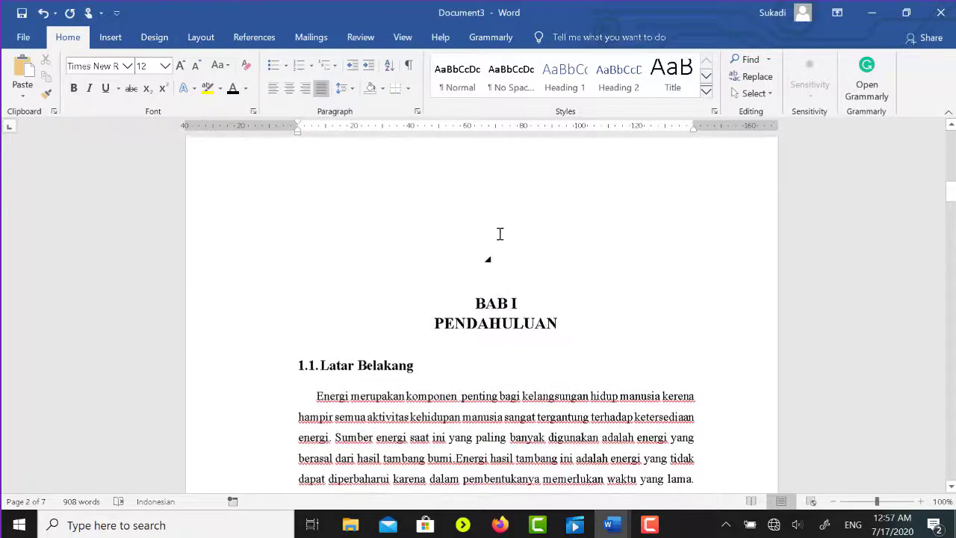
click(495, 227)
key(Delete)
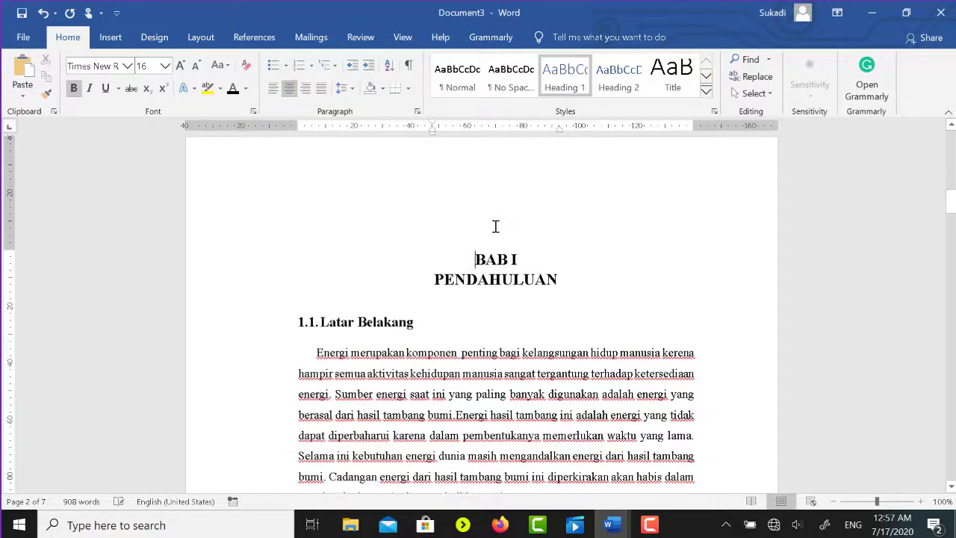
scroll(516, 239, down, 10)
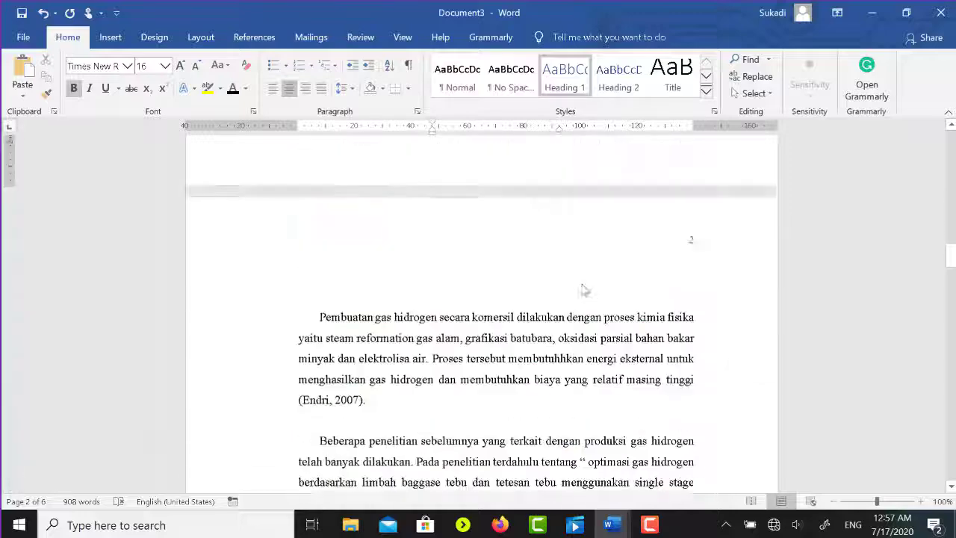
scroll(564, 247, up, 15)
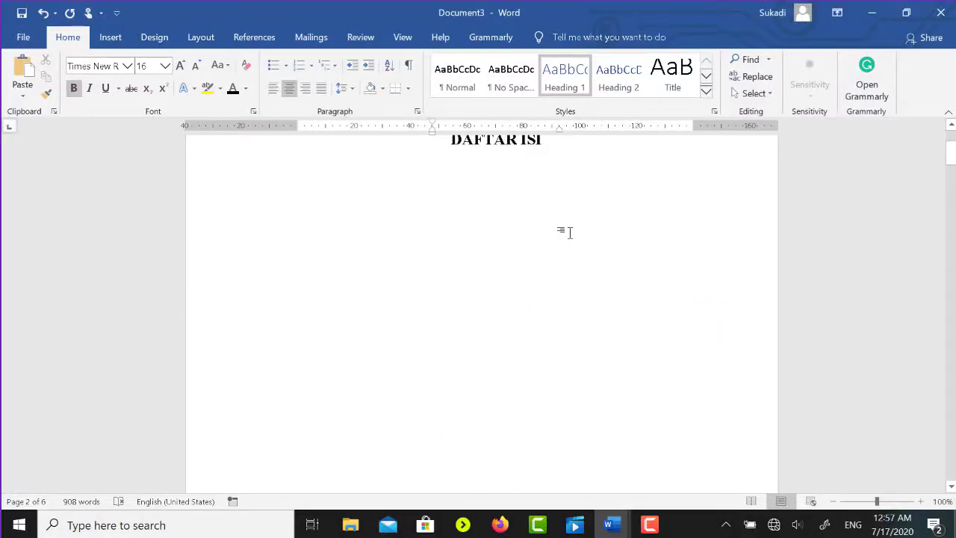
scroll(486, 241, up, 3)
scroll(519, 258, down, 18)
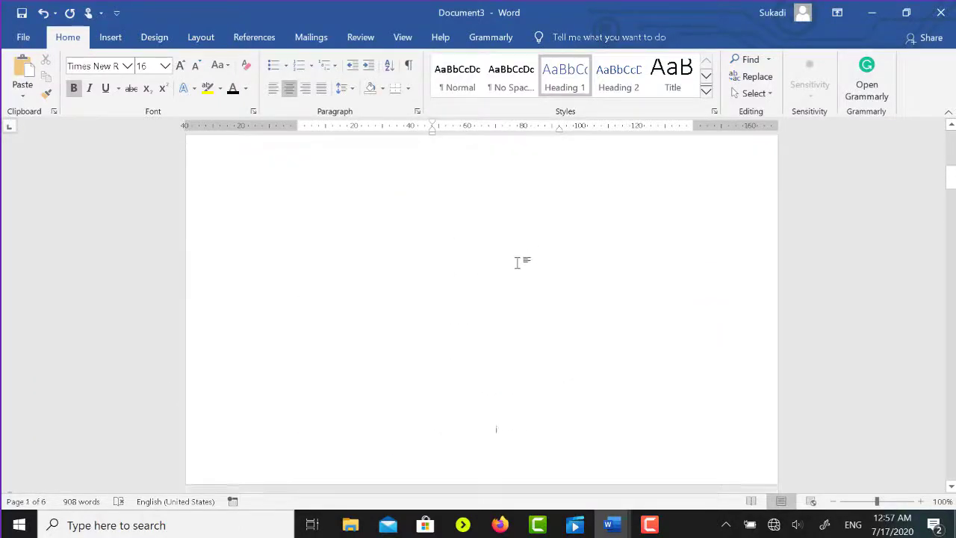
- Mark the BAB I PENDAHULUAN heading as table of contents text at the Heading 1 level
scroll(478, 310, down, 1)
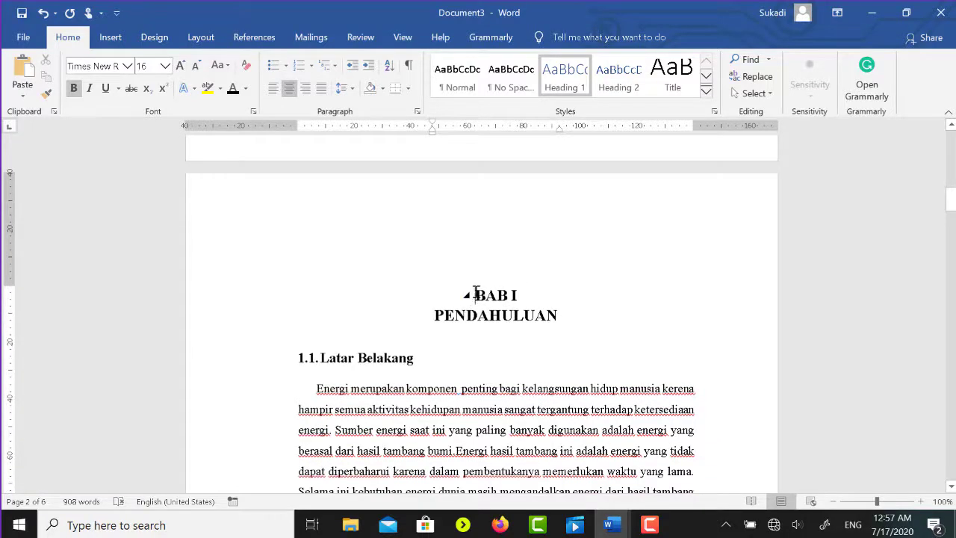
drag(475, 292, 566, 339)
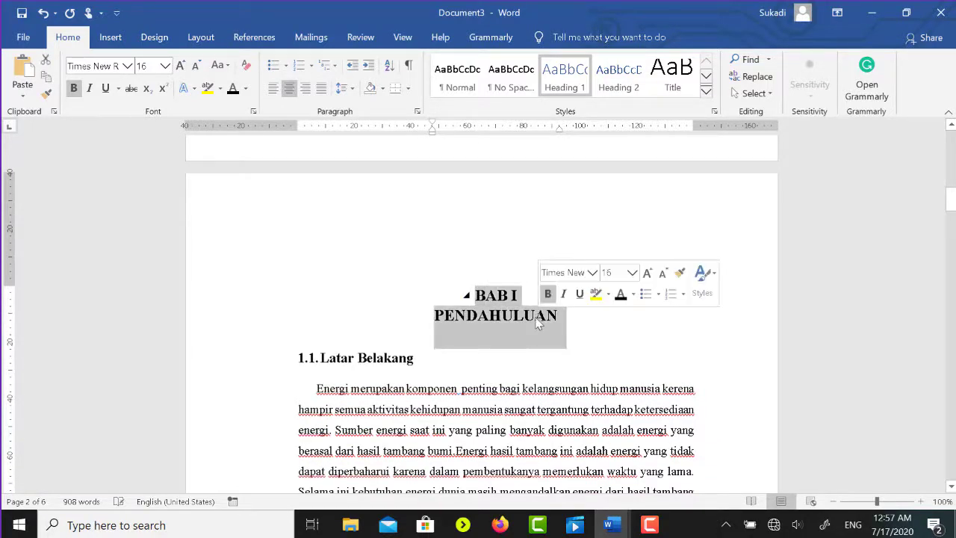
click(266, 41)
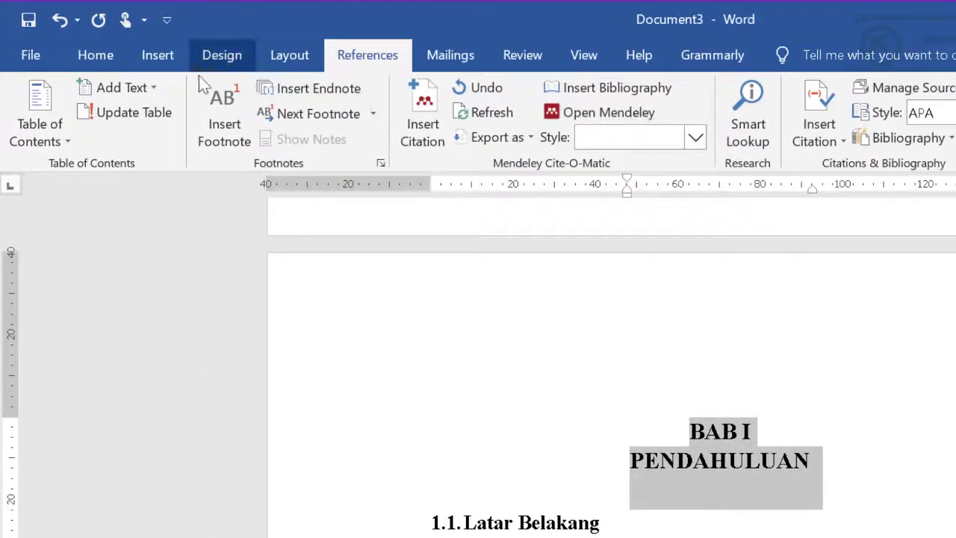
click(85, 59)
click(98, 98)
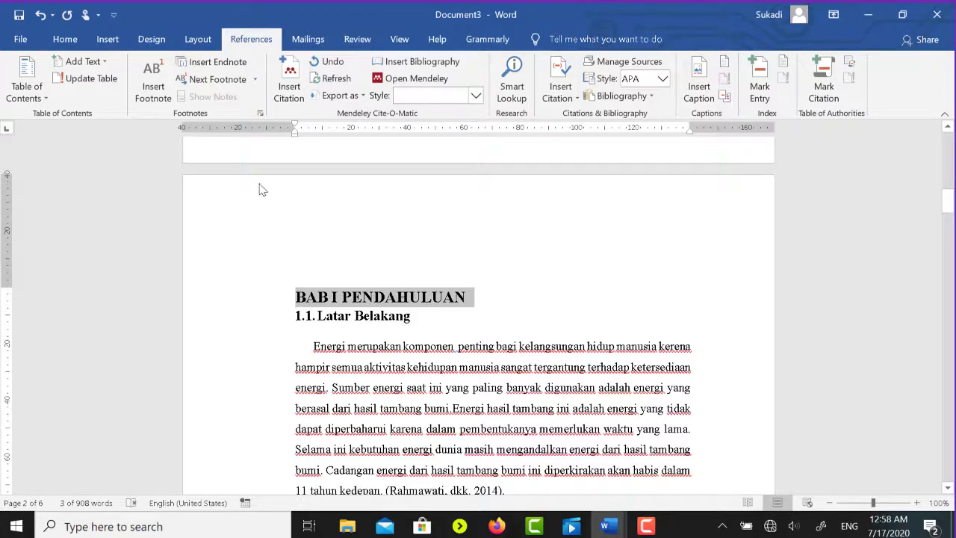
- Centre the BAB I PENDAHULUAN heading
click(67, 39)
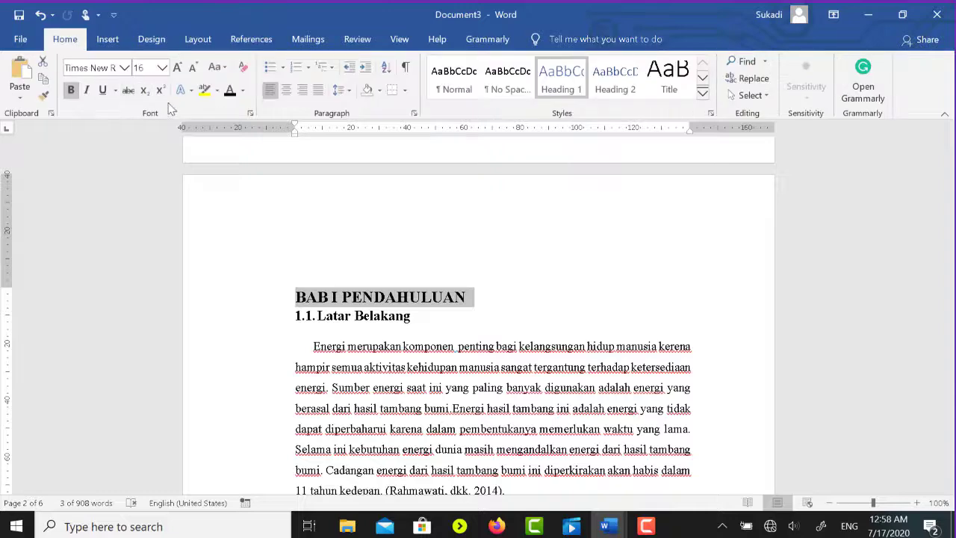
click(286, 89)
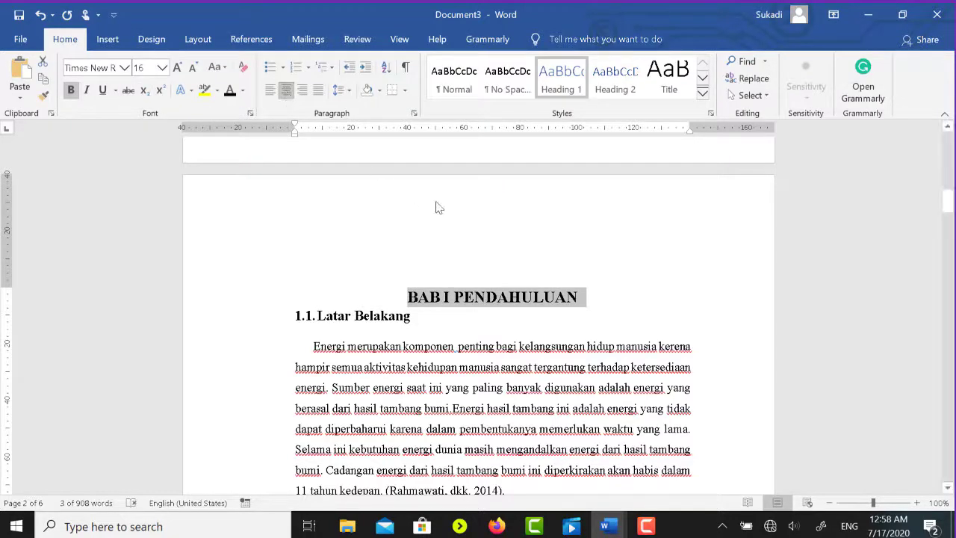
click(453, 296)
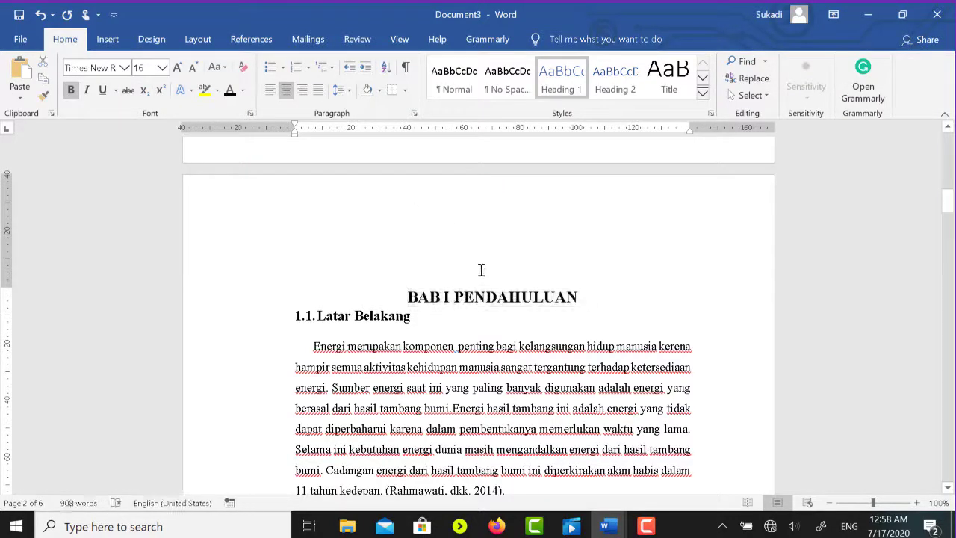
- Set the BAB I PENDAHULUAN heading's spacing after to 24 pt and its line spacing to 1.5 lines
scroll(481, 273, up, 2)
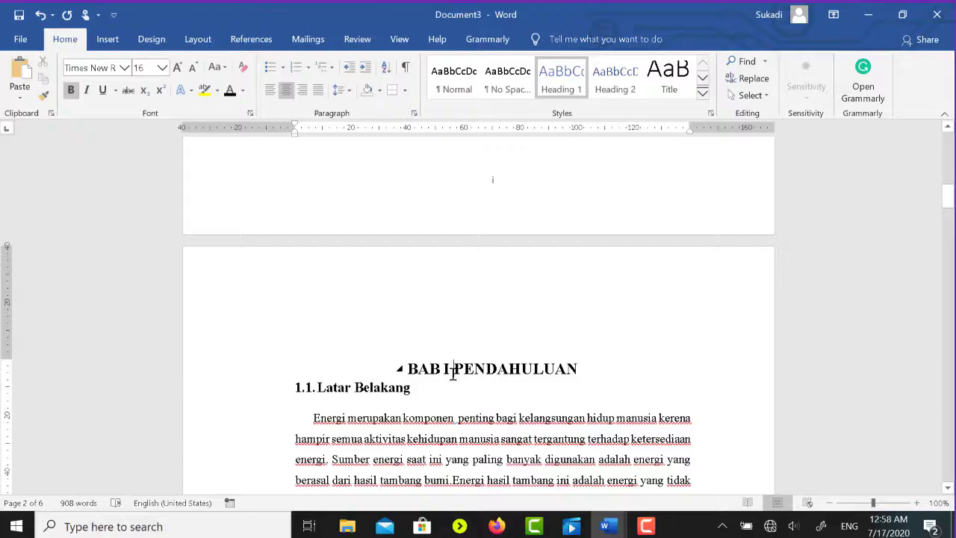
drag(577, 368, 408, 368)
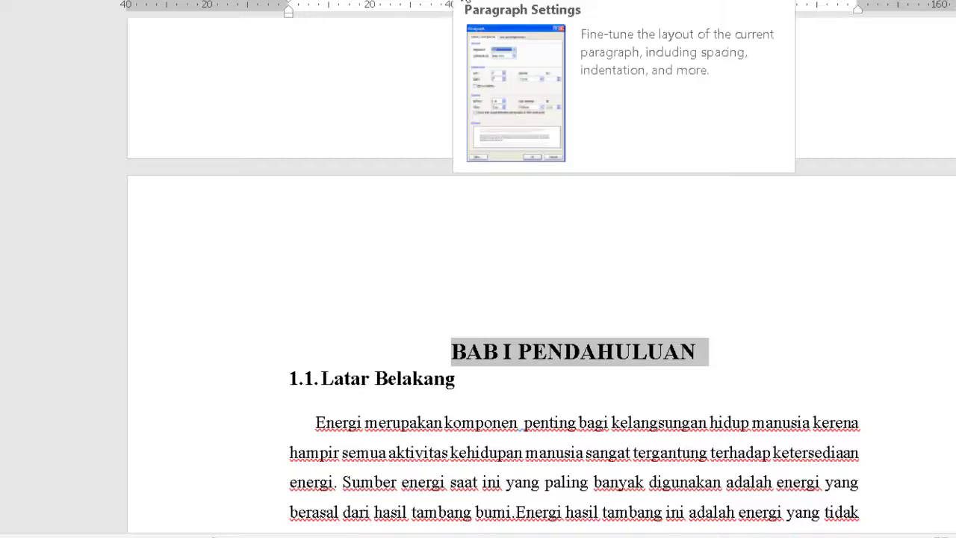
click(464, 2)
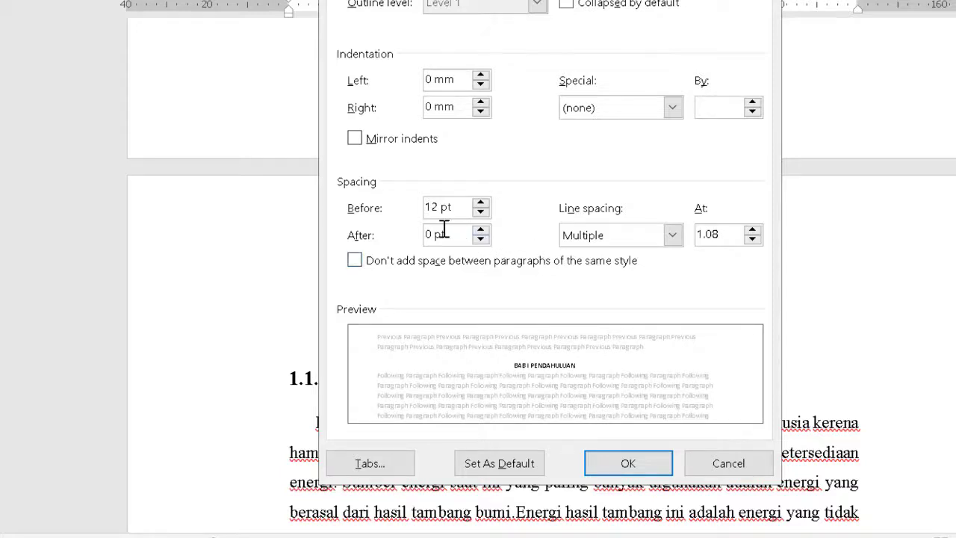
drag(435, 232, 425, 234)
text(24)
click(672, 235)
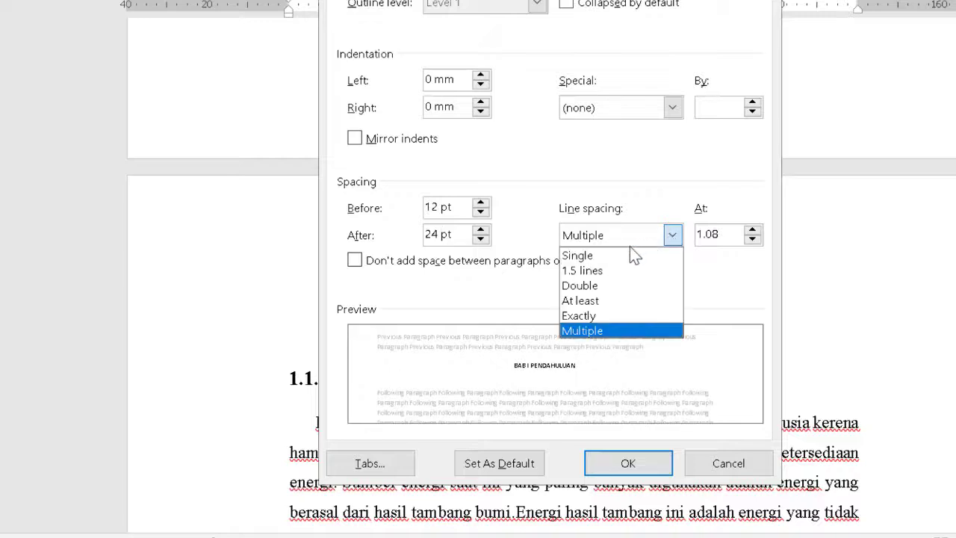
click(608, 268)
click(632, 459)
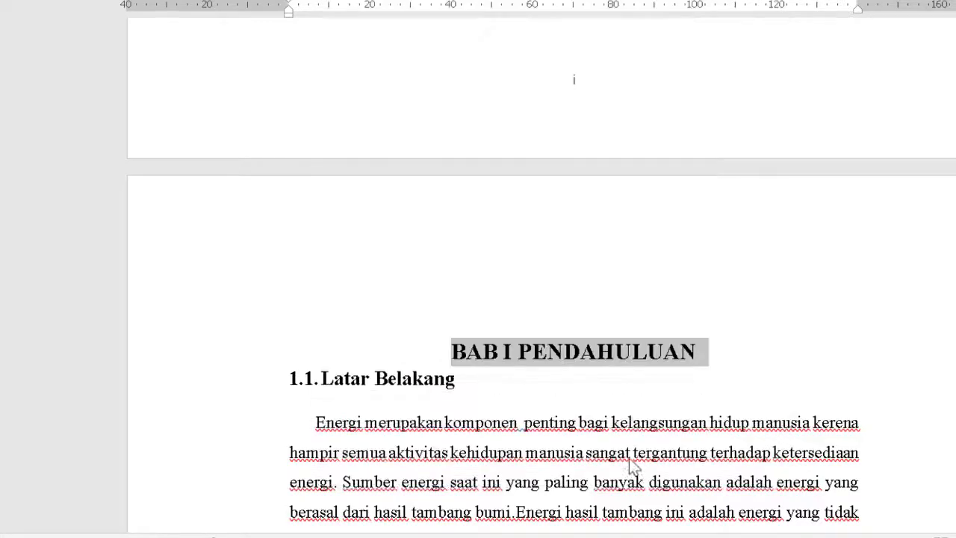
- Indent the BAB I PENDAHULUAN heading to about the 30 mm and 90 mm ruler marks so PENDAHULUAN wraps under BAB I
click(595, 365)
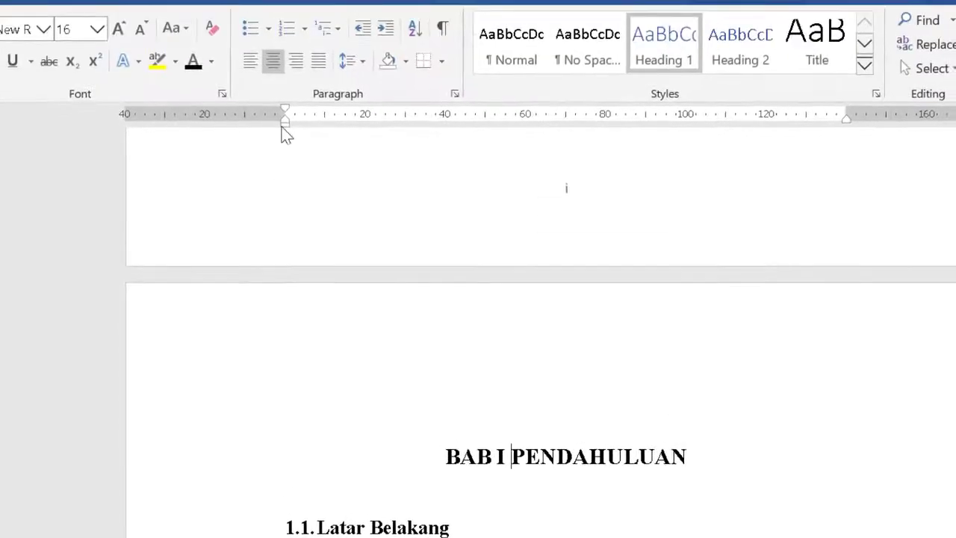
drag(284, 124, 404, 135)
mouse_move(847, 124)
mouse_down()
mouse_move(732, 118)
mouse_move(647, 127)
mouse_up()
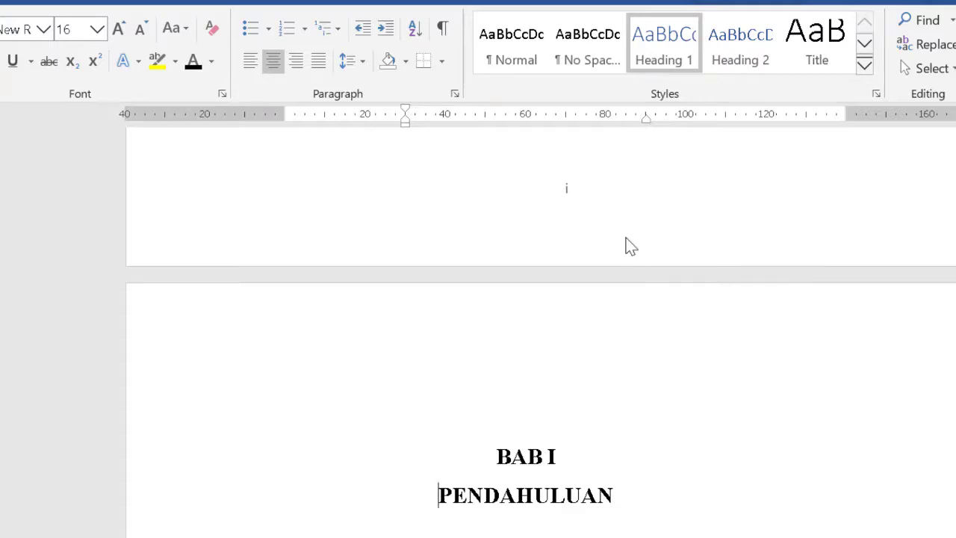
click(568, 464)
- Mark the 1.1. Latar Belakang heading as table of contents text at Level 2
scroll(540, 493, down, 2)
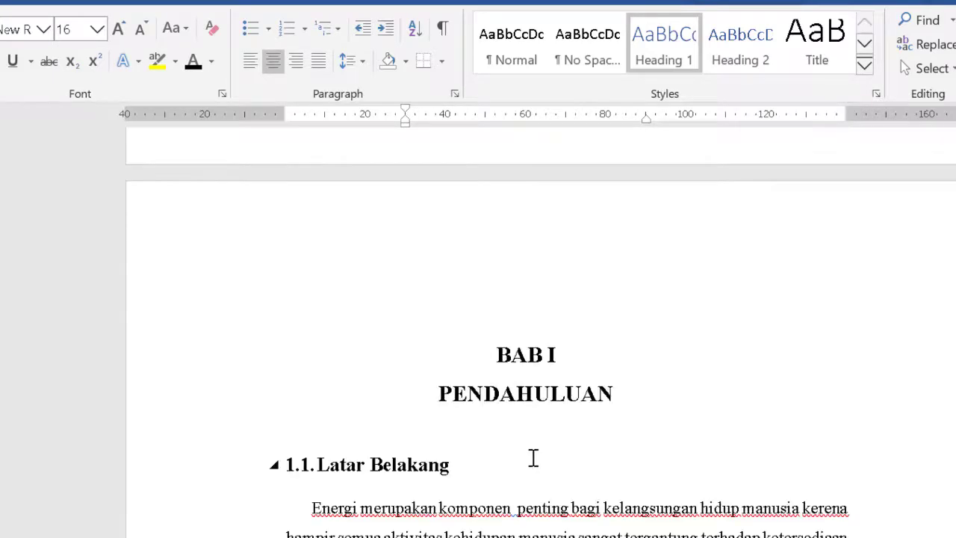
click(446, 464)
scroll(458, 435, down, 10)
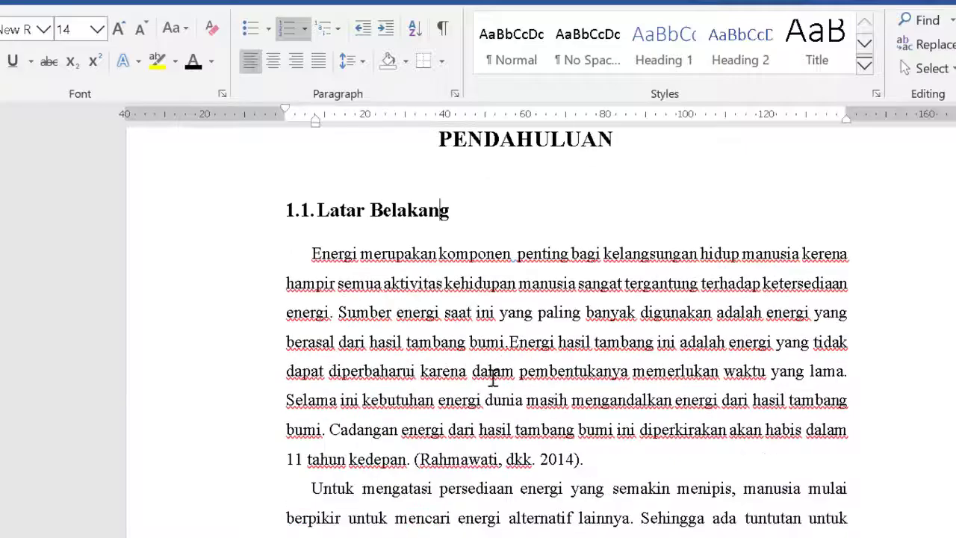
scroll(536, 381, down, 5)
scroll(533, 388, up, 20)
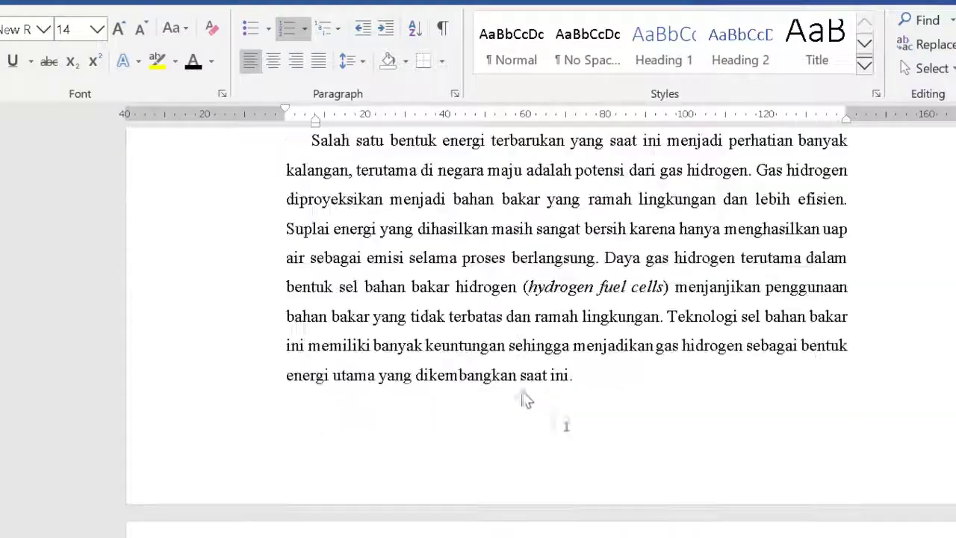
scroll(517, 388, up, 1)
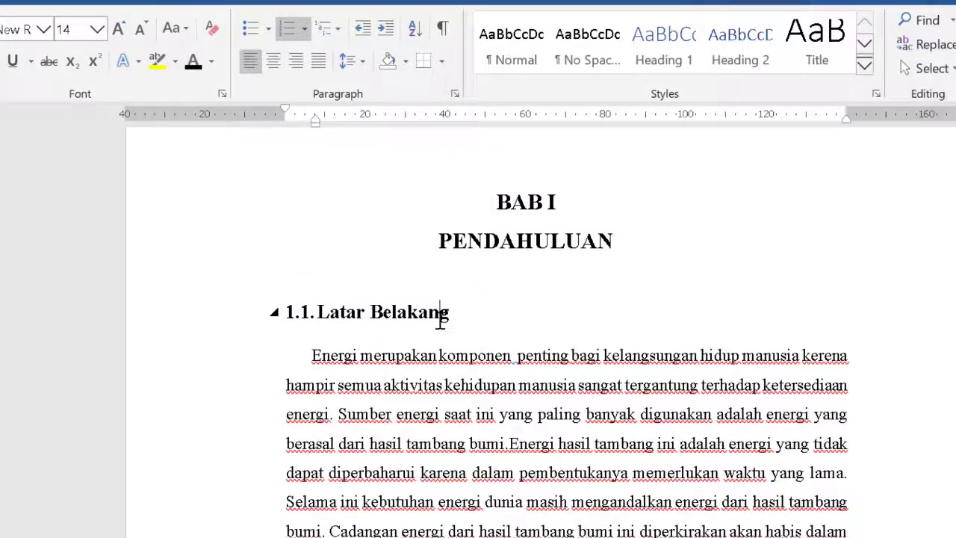
drag(467, 311, 300, 329)
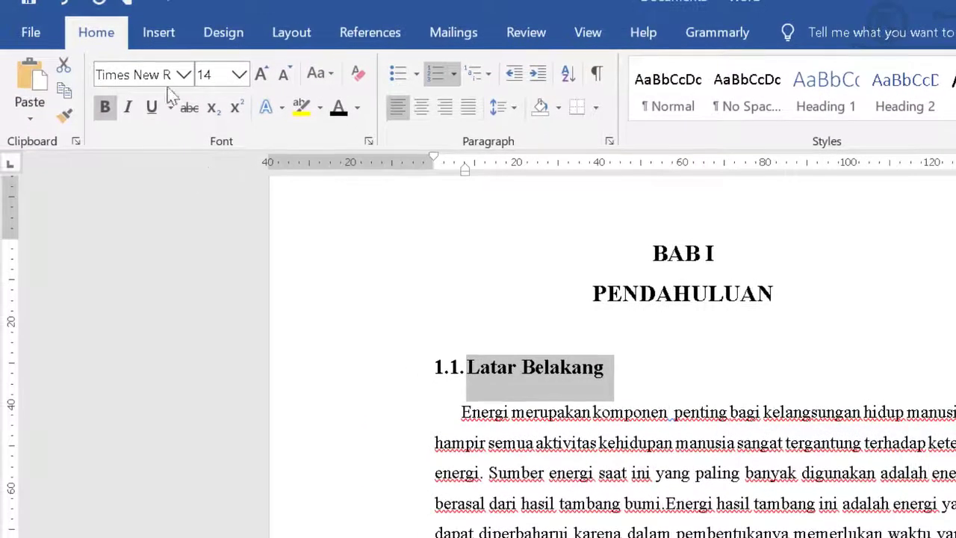
click(359, 36)
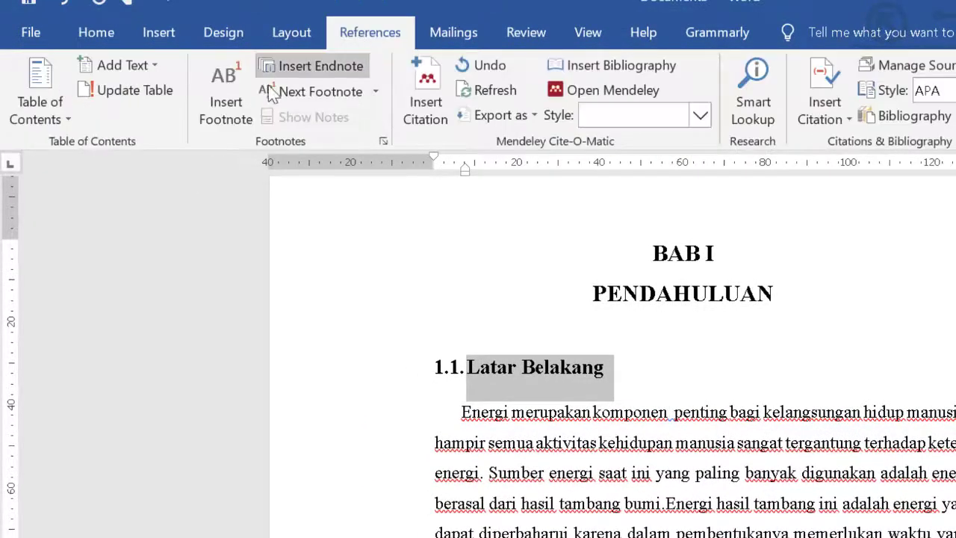
click(152, 70)
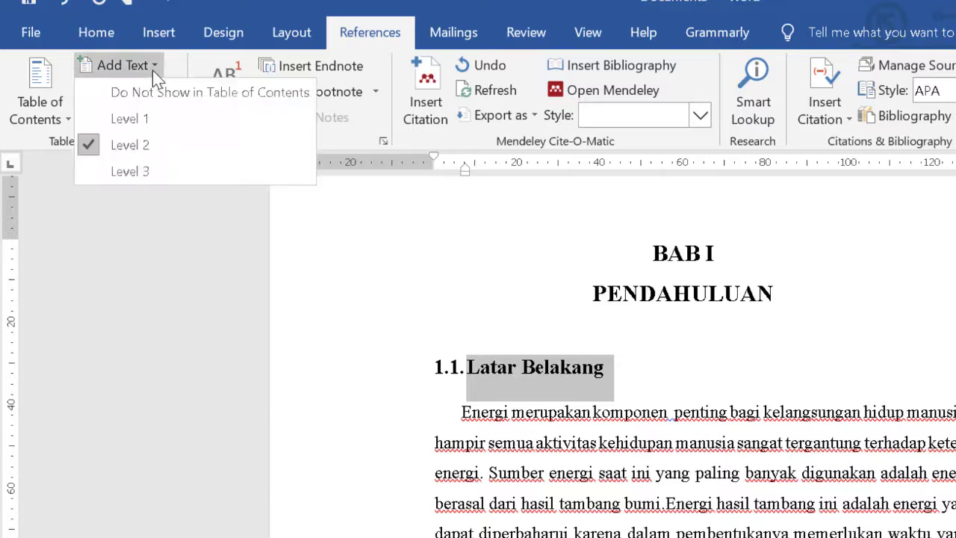
click(142, 171)
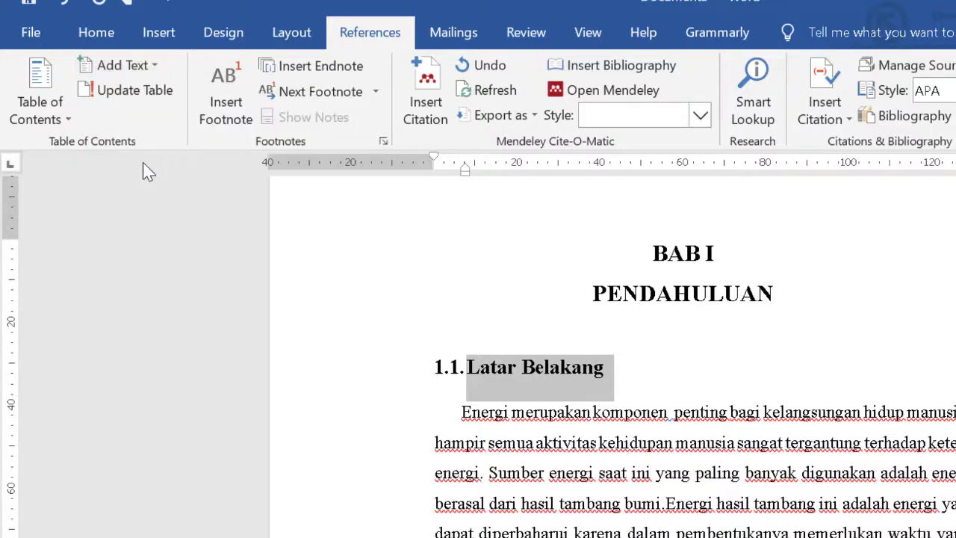
click(139, 65)
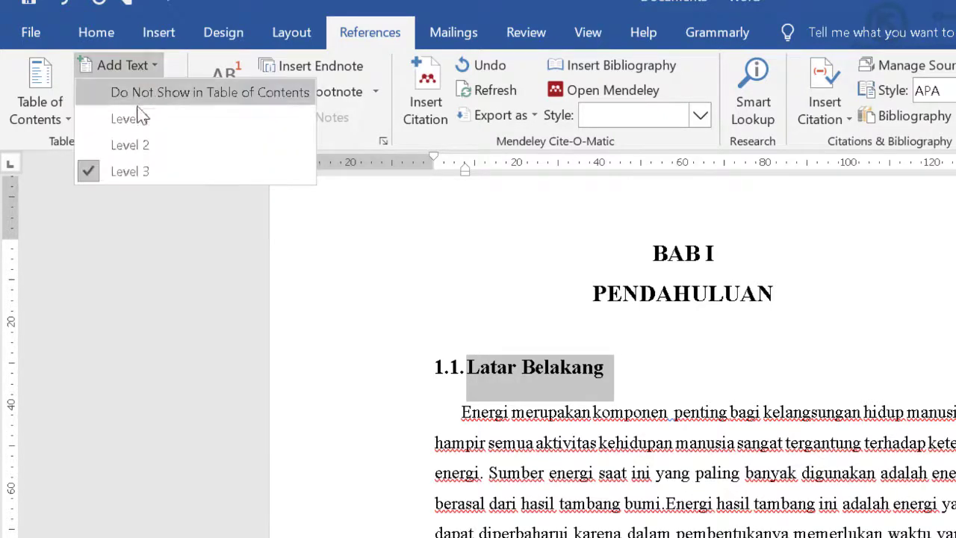
click(132, 155)
click(611, 379)
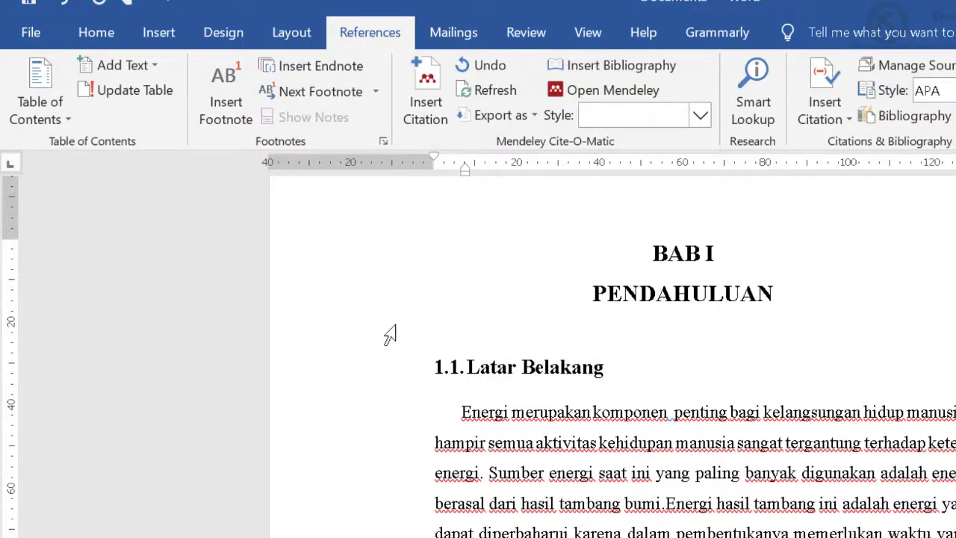
- Copy the 1.1. Latar Belakang heading's formatting to 1.2. Lingkup Permasalahan and delete the empty numbered line above it
click(96, 38)
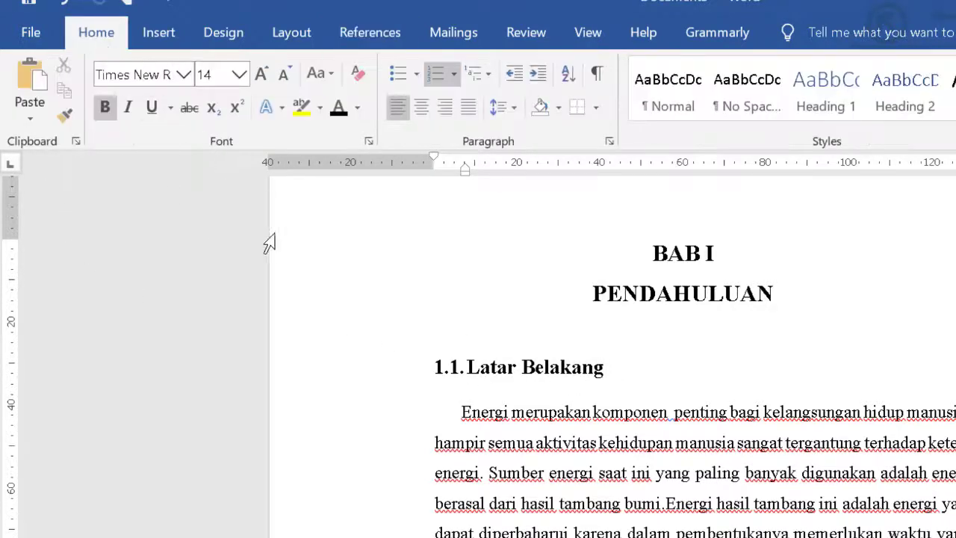
click(66, 117)
scroll(522, 351, down, 5)
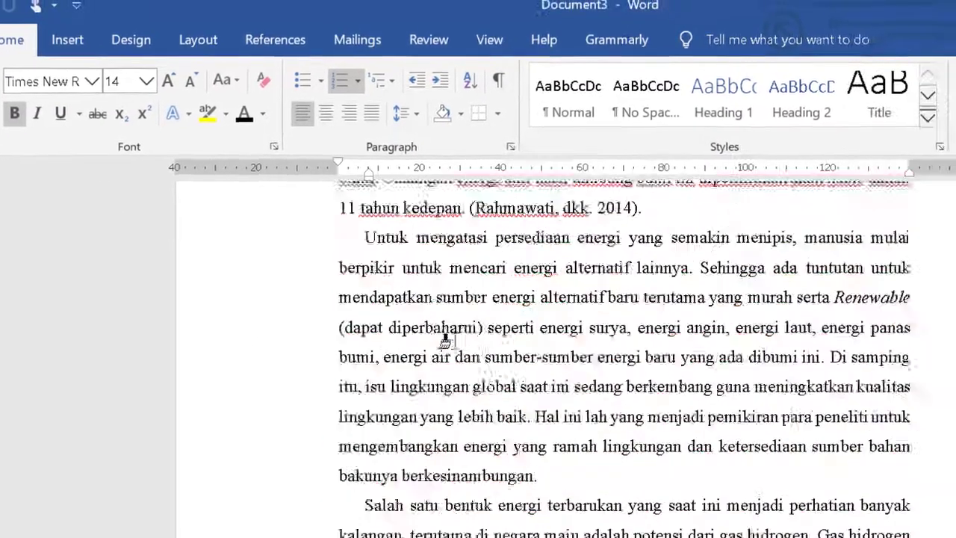
scroll(445, 340, down, 15)
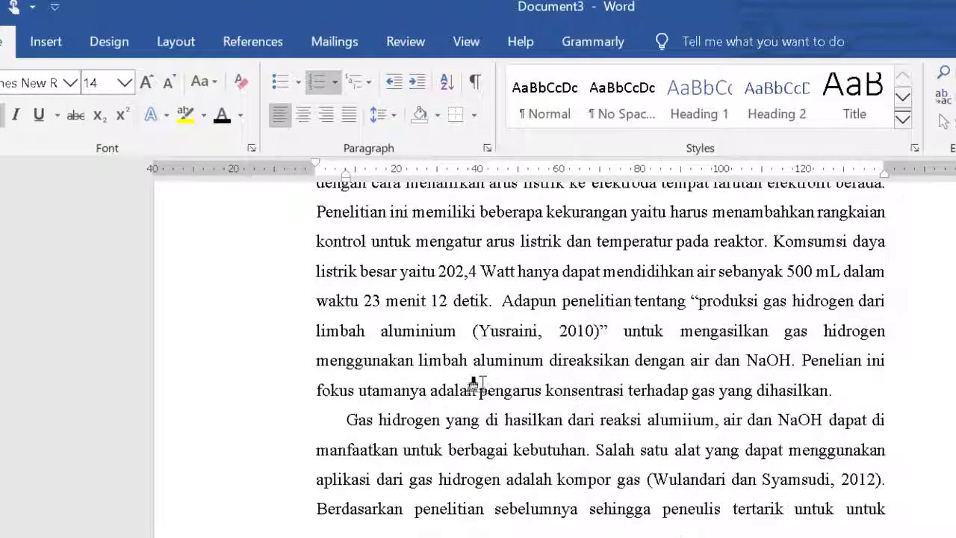
scroll(476, 384, down, 10)
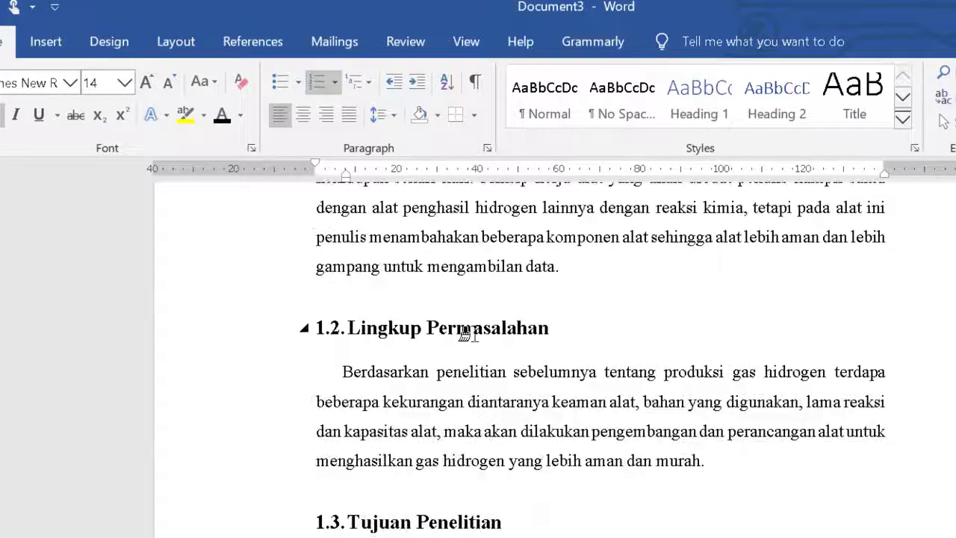
drag(556, 330, 344, 308)
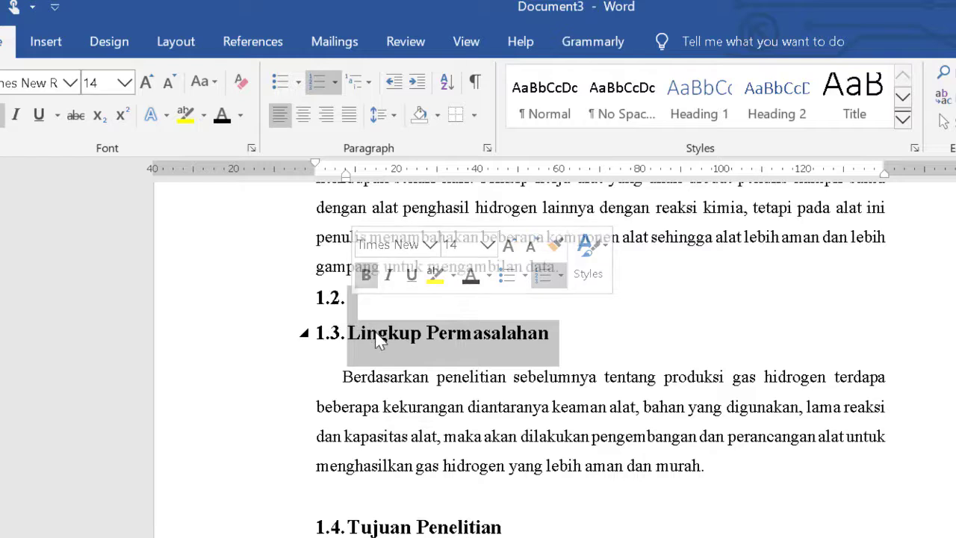
click(357, 300)
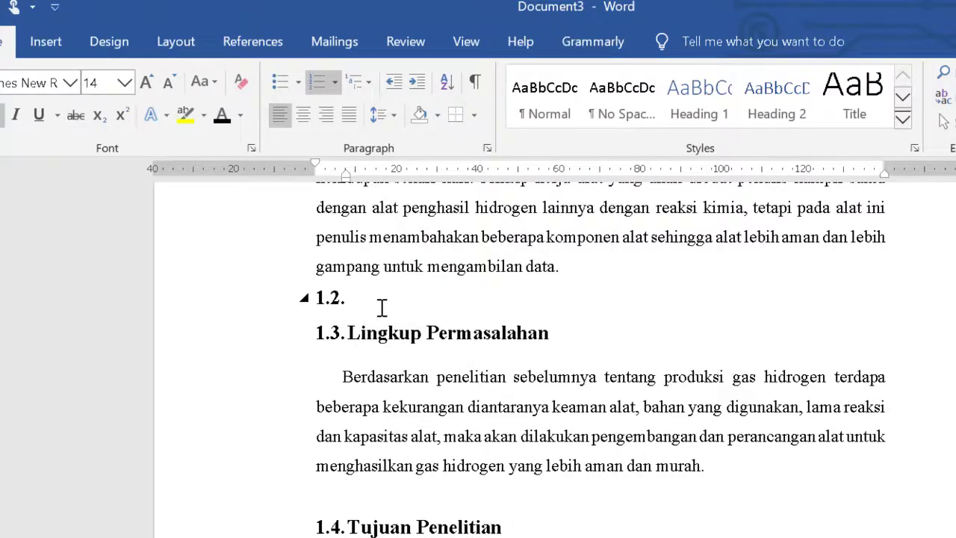
key(Delete)
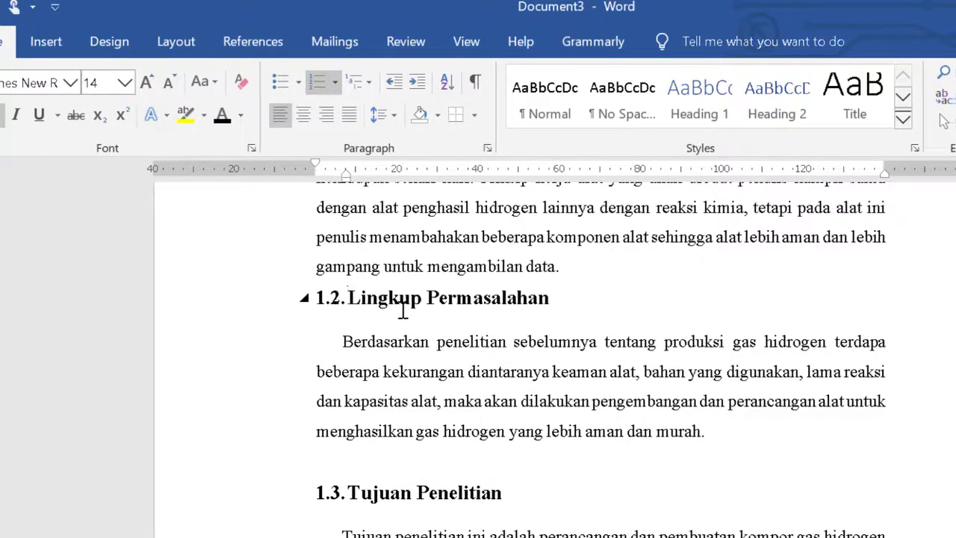
- Copy the 1.2. Lingkup Permasalahan heading's formatting onward to 1.3. Tujuan Penelitian and 1.4. Batasan Permasalahan
click(63, 132)
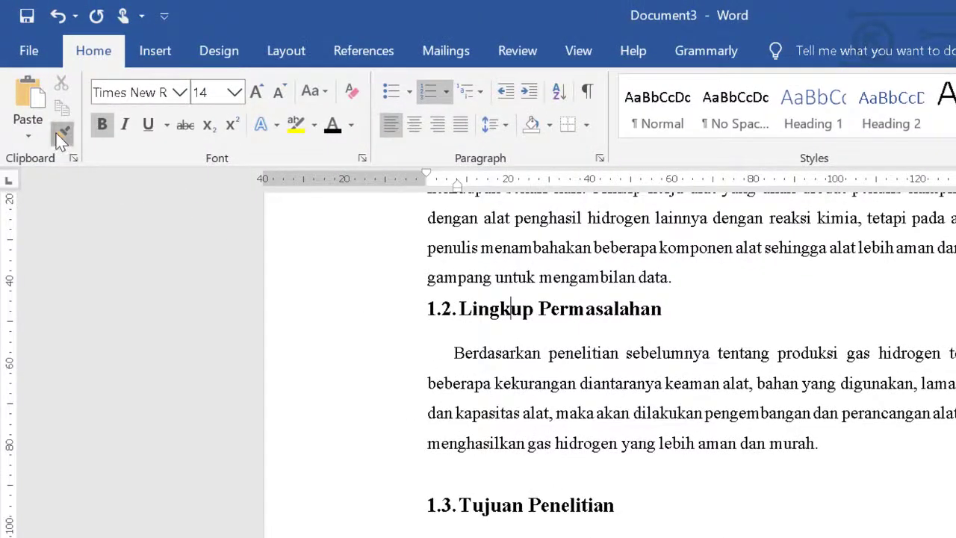
drag(618, 509, 458, 505)
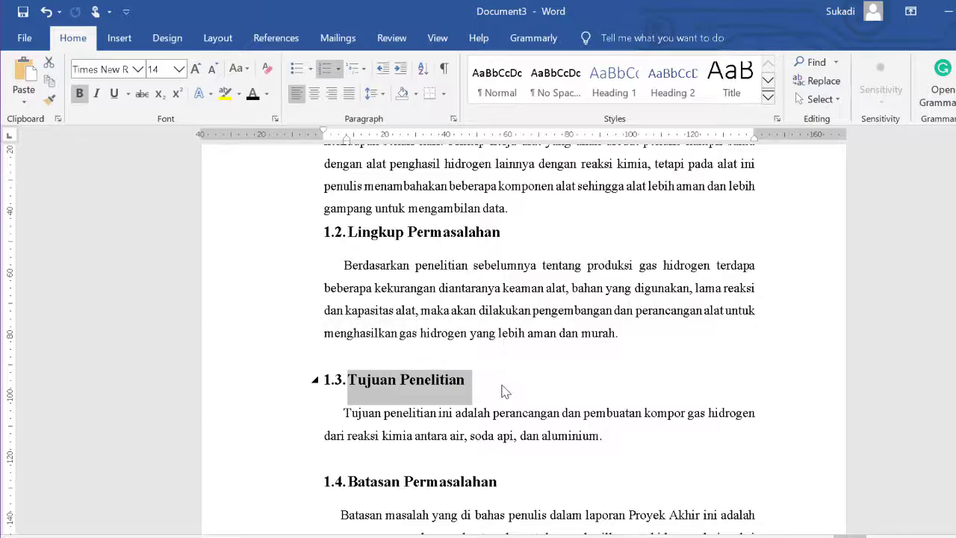
click(440, 379)
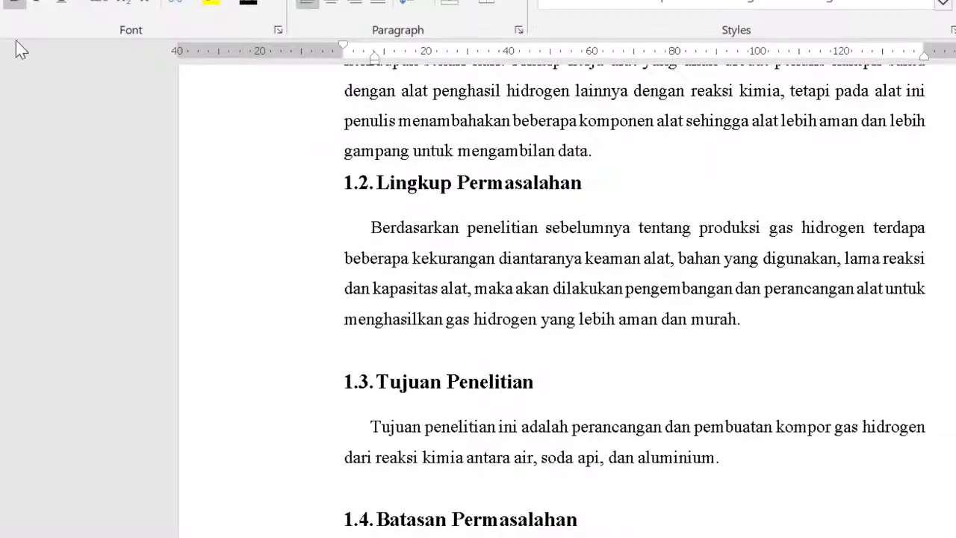
click(4, 11)
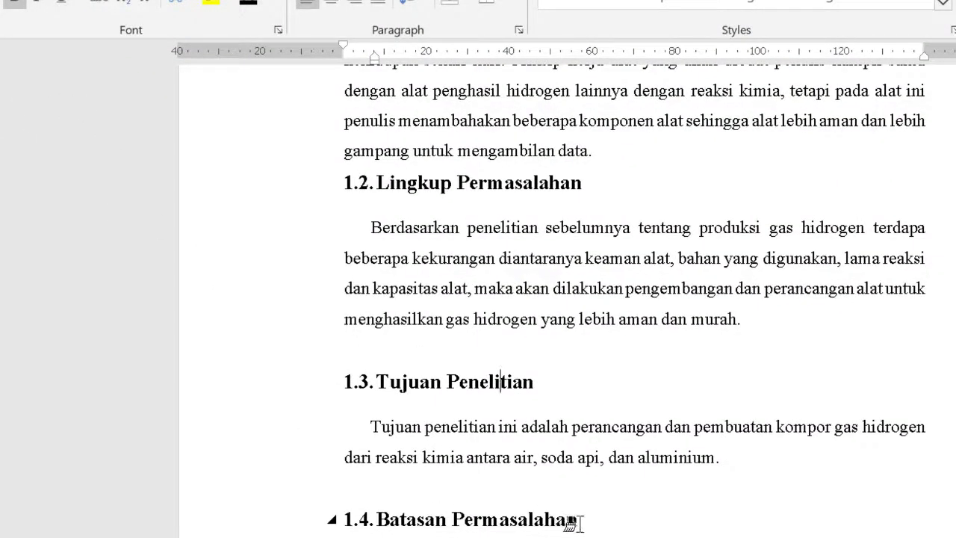
mouse_move(572, 518)
mouse_down()
mouse_move(421, 507)
mouse_move(375, 518)
mouse_up()
- Copy the 1.4. Batasan Permasalahan heading's formatting to the 1.5. Manfaat Penelitian heading
scroll(418, 523, down, 5)
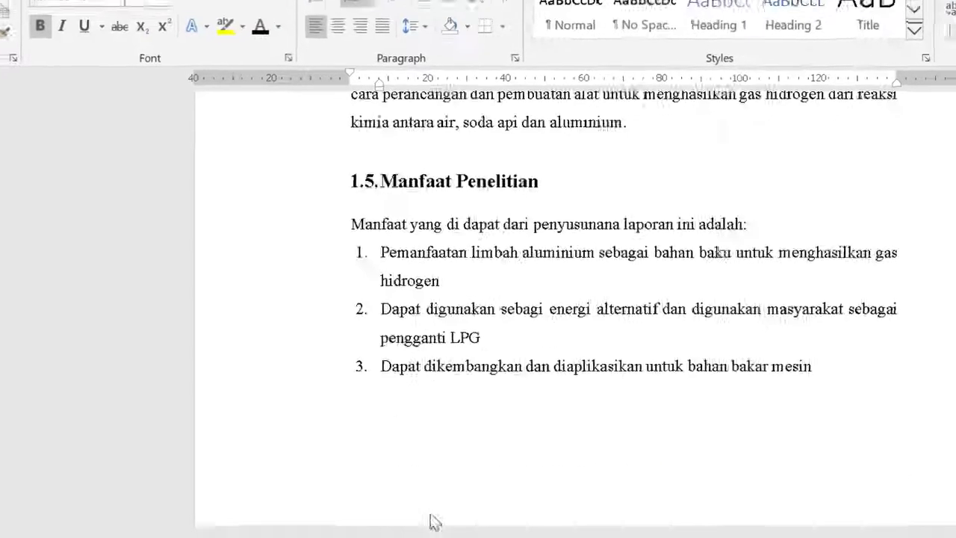
scroll(454, 418, up, 1)
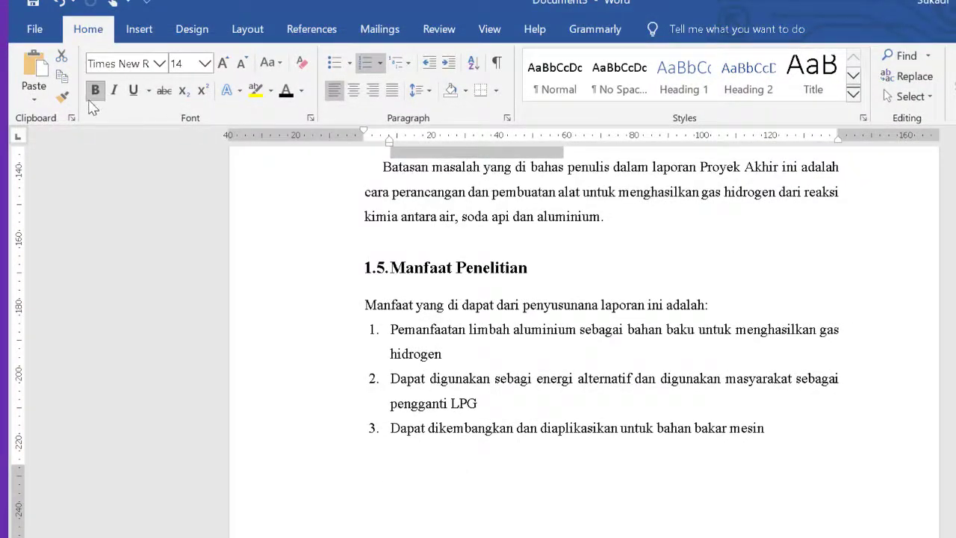
click(62, 97)
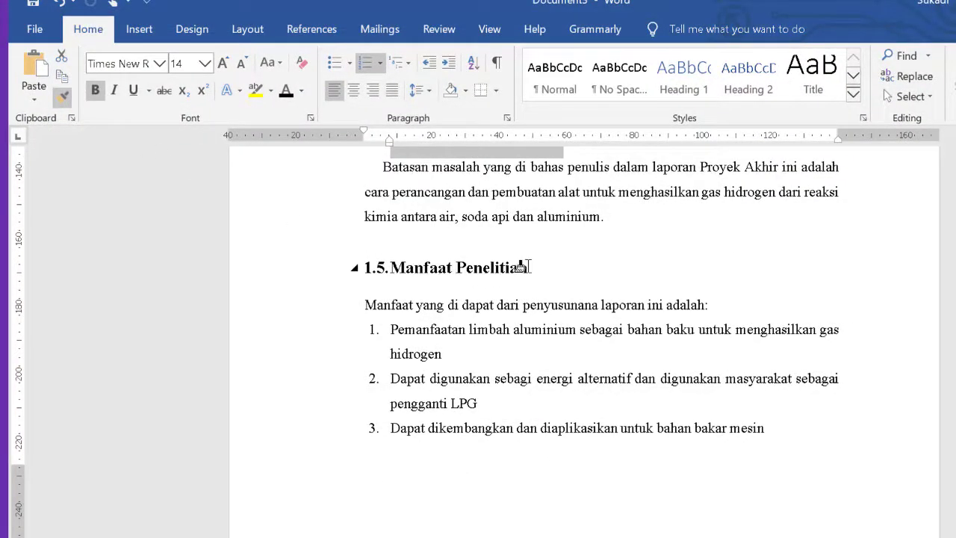
drag(527, 268, 371, 280)
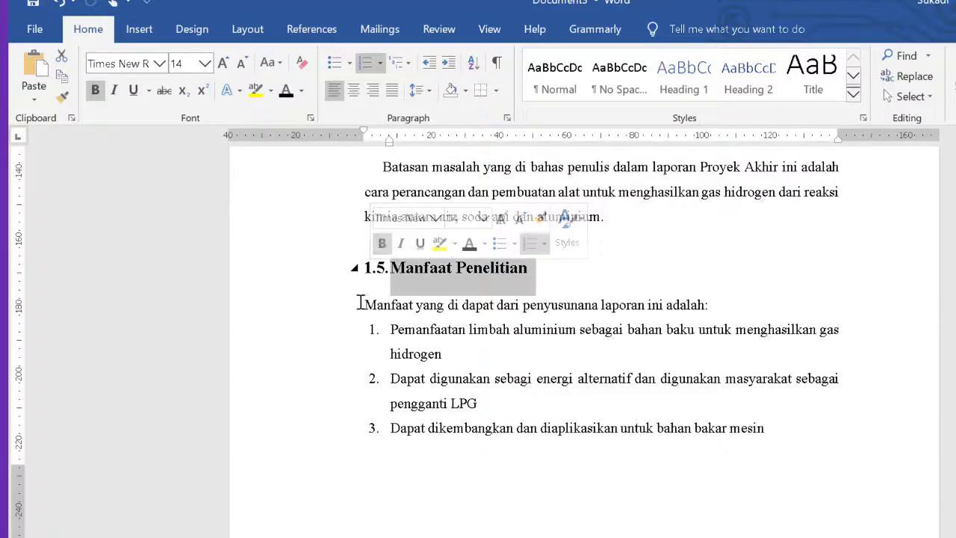
- Check the heading formatting of BAB II TINJAUAN PUSTAKA and its 2.1. Penelitian Terkait subheading
scroll(440, 498, down, 5)
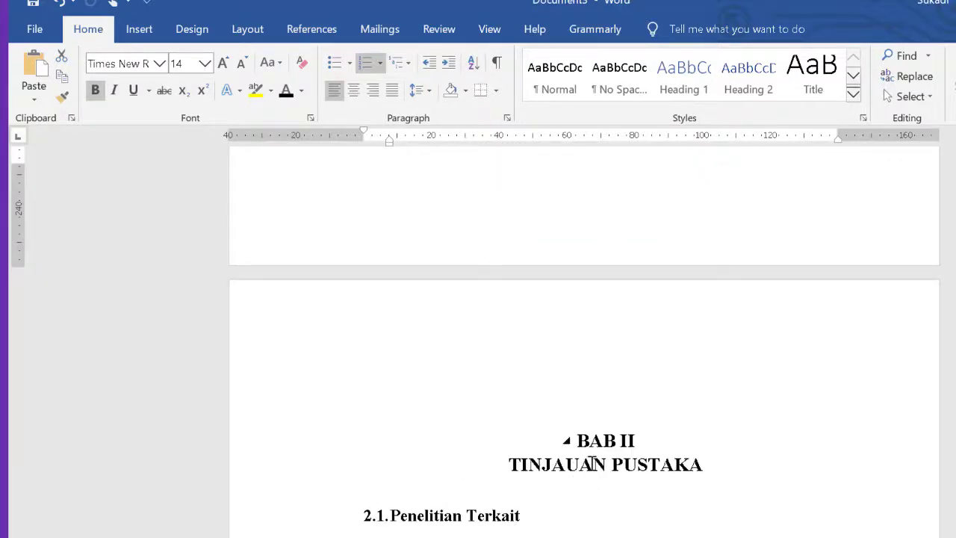
click(594, 464)
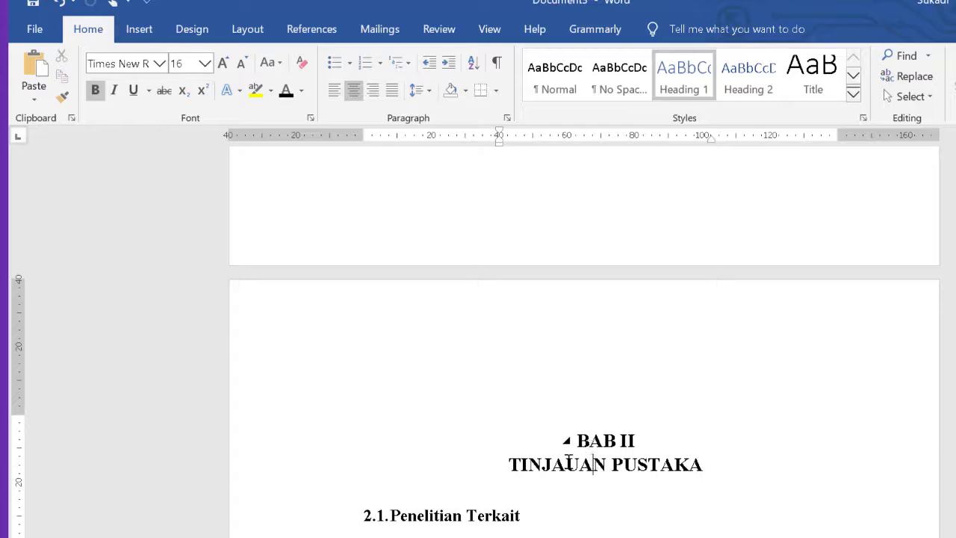
click(458, 519)
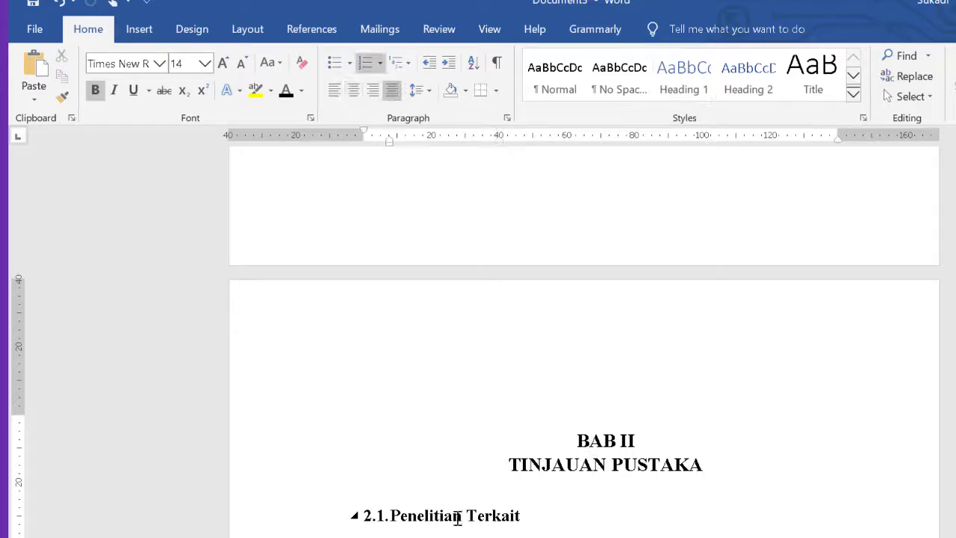
- Copy the BAB I PENDAHULUAN heading's formatting to the BAB II TINJAUAN PUSTAKA heading
scroll(560, 384, down, 9)
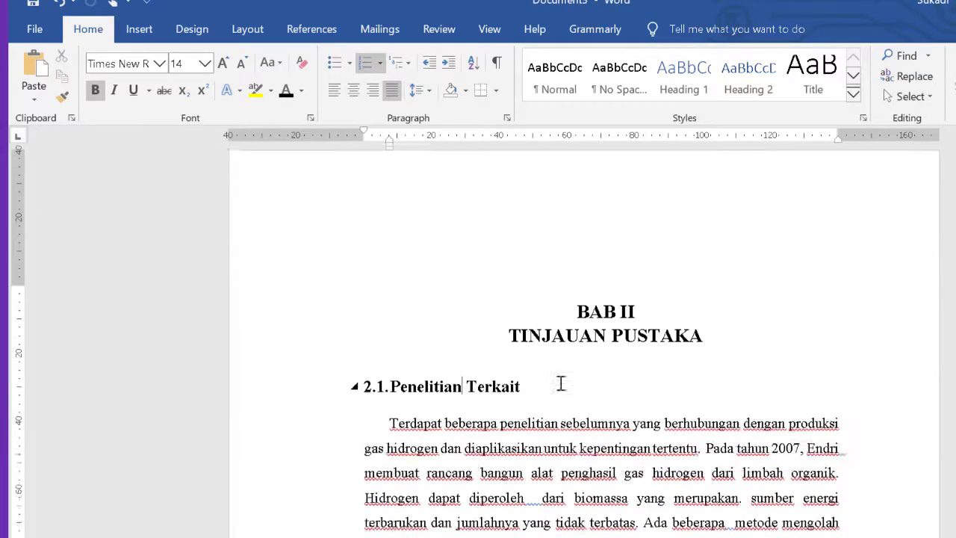
scroll(678, 406, up, 2)
scroll(660, 390, up, 20)
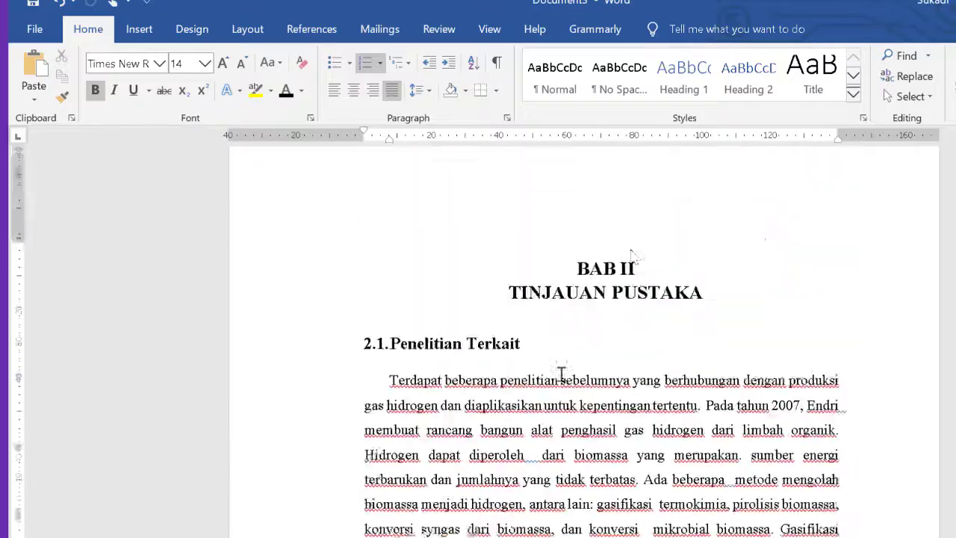
scroll(622, 341, down, 15)
scroll(619, 332, up, 20)
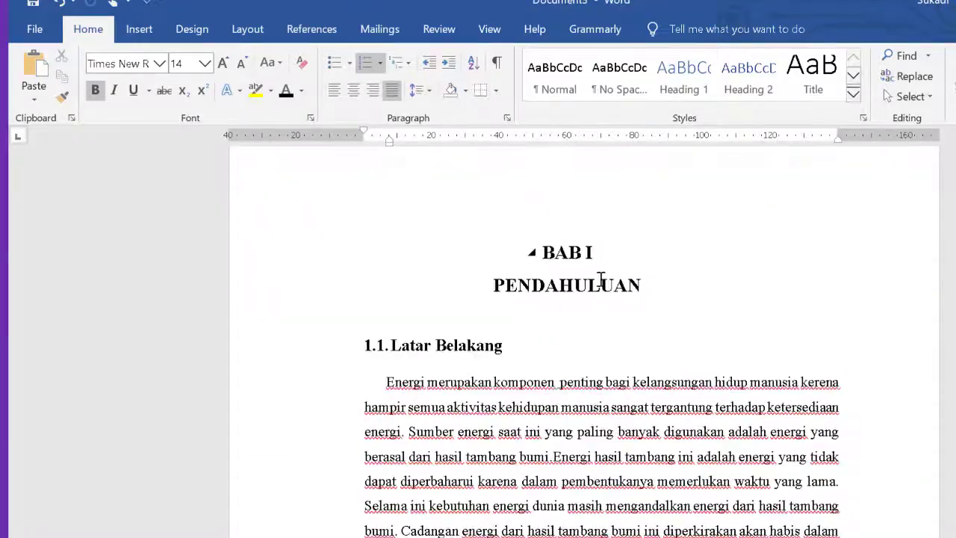
click(602, 280)
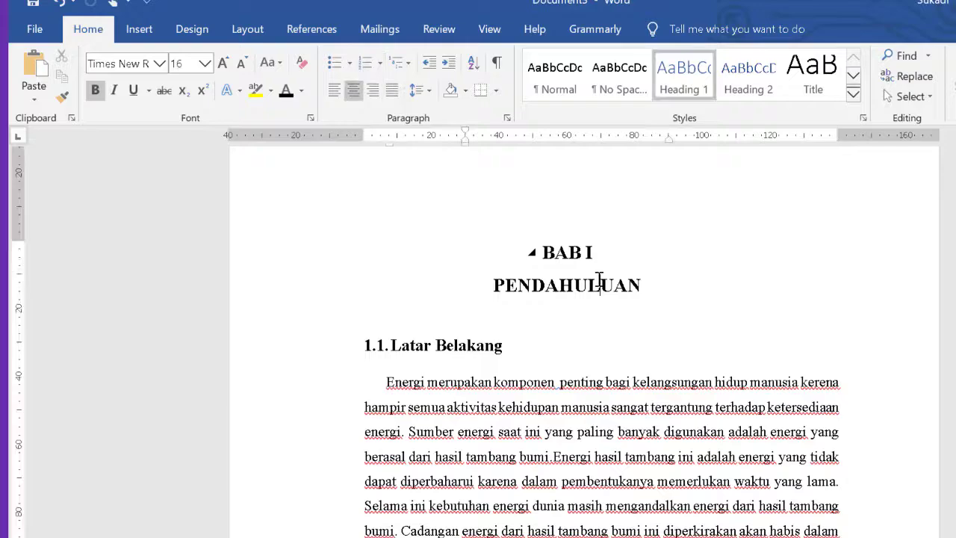
click(64, 97)
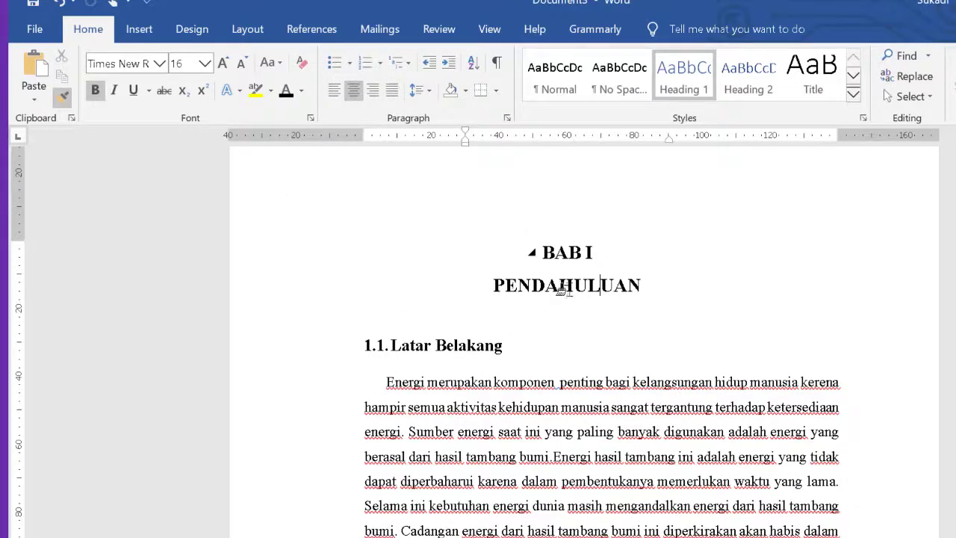
scroll(563, 288, down, 20)
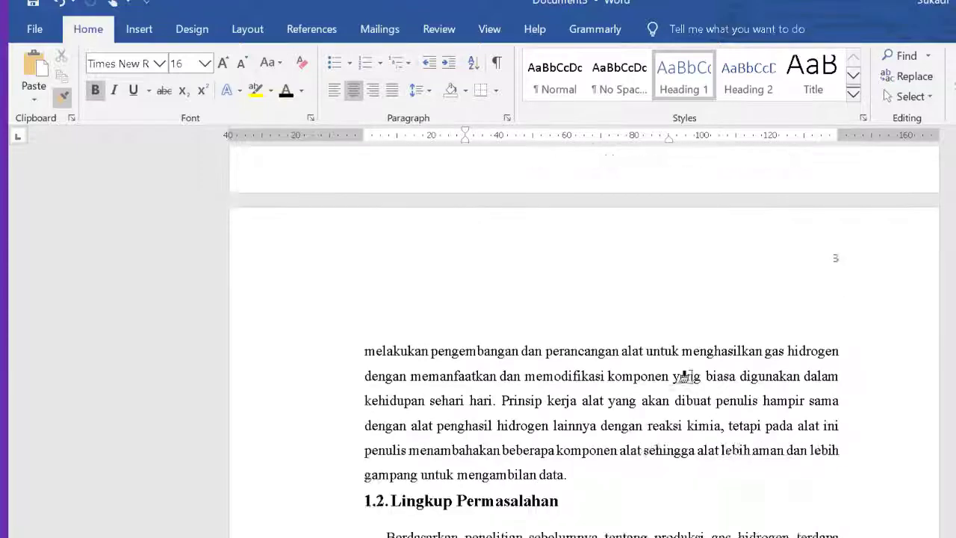
scroll(683, 375, down, 15)
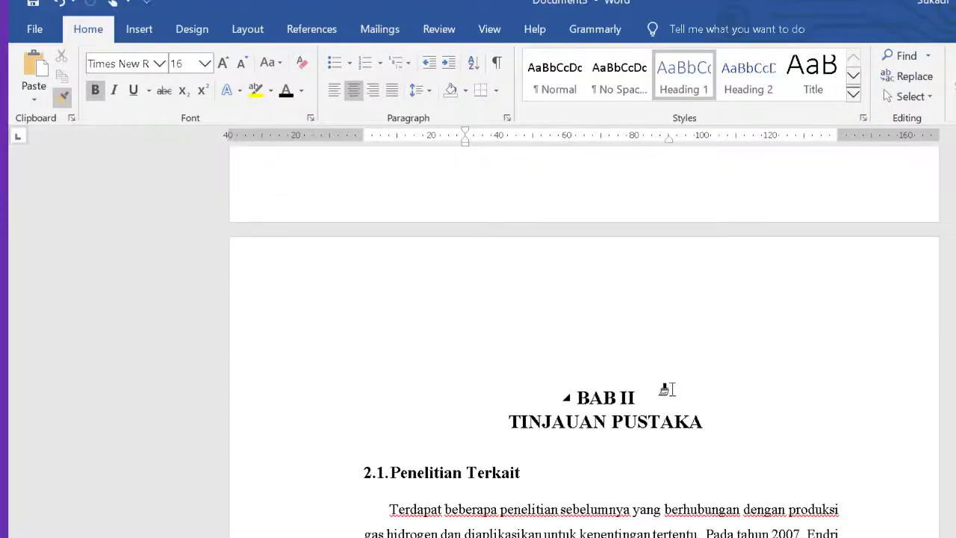
drag(705, 422, 587, 394)
click(591, 396)
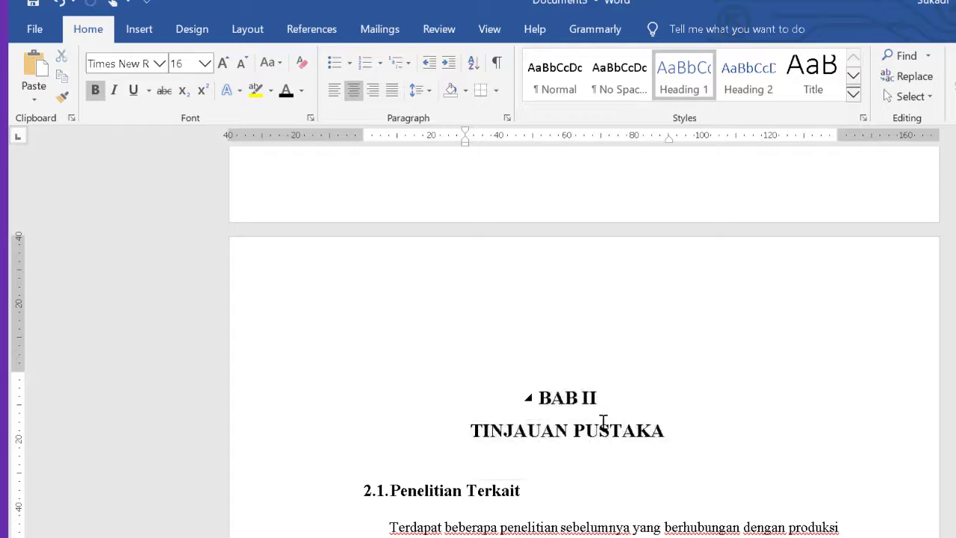
click(600, 431)
click(674, 441)
- Copy the 1.5. Manfaat Penelitian subheading's formatting to the Penelitian Terkait subheading under BAB II
scroll(530, 454, down, 1)
click(515, 448)
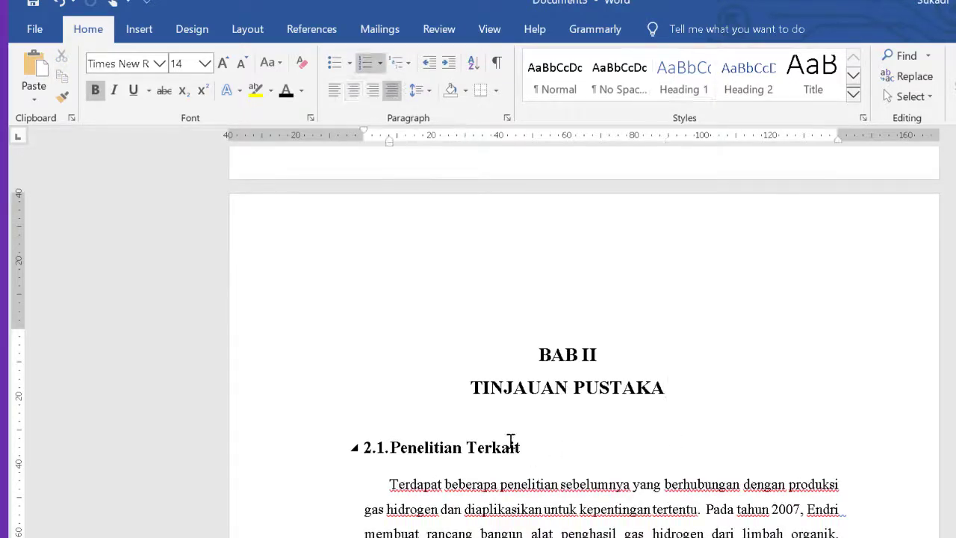
scroll(523, 410, up, 10)
scroll(538, 374, down, 3)
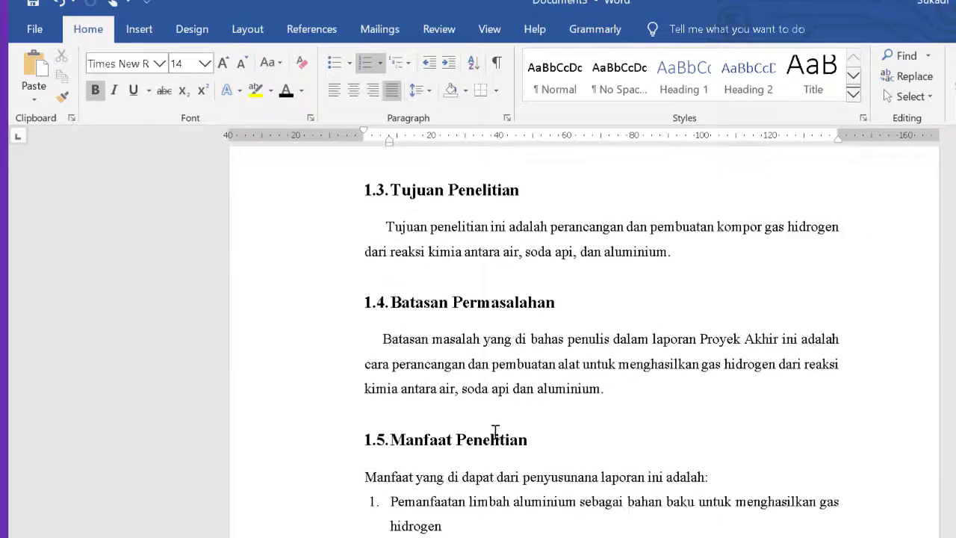
click(484, 445)
click(61, 96)
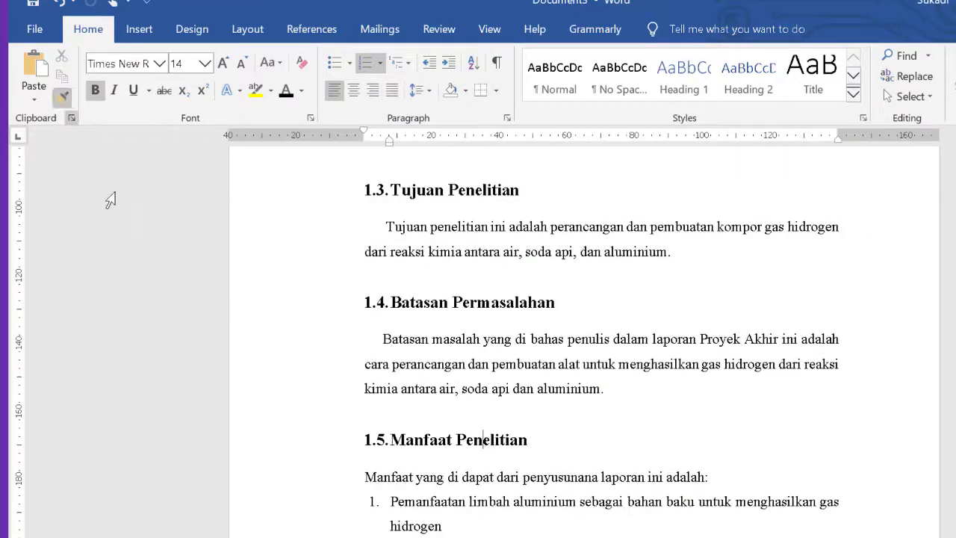
scroll(457, 469, down, 5)
scroll(463, 469, down, 7)
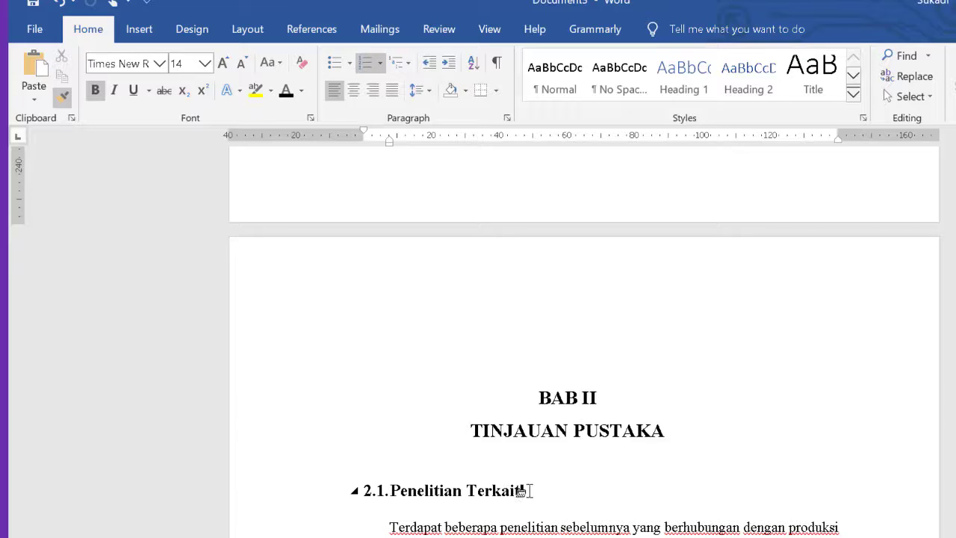
mouse_move(524, 486)
mouse_down()
mouse_move(448, 487)
mouse_move(398, 470)
mouse_move(392, 490)
mouse_move(363, 495)
mouse_up()
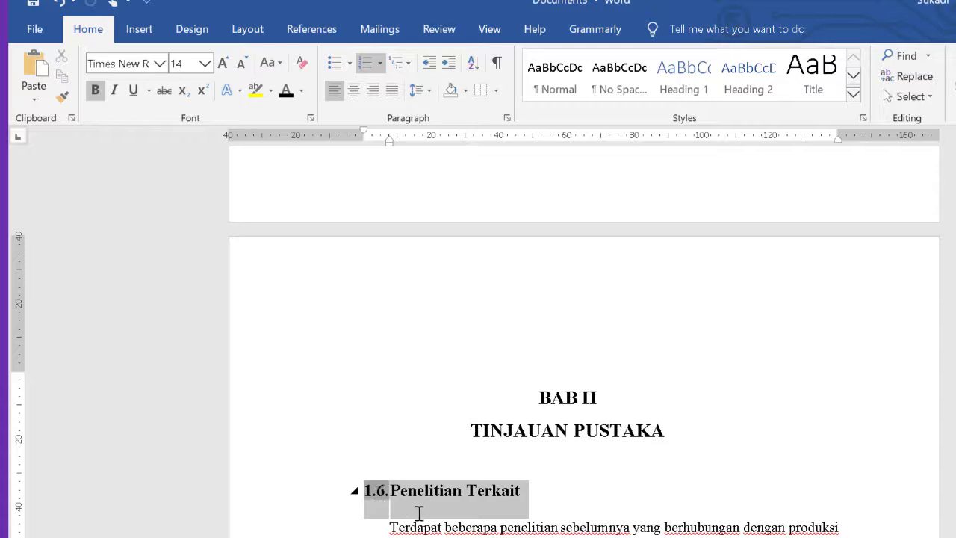
click(409, 500)
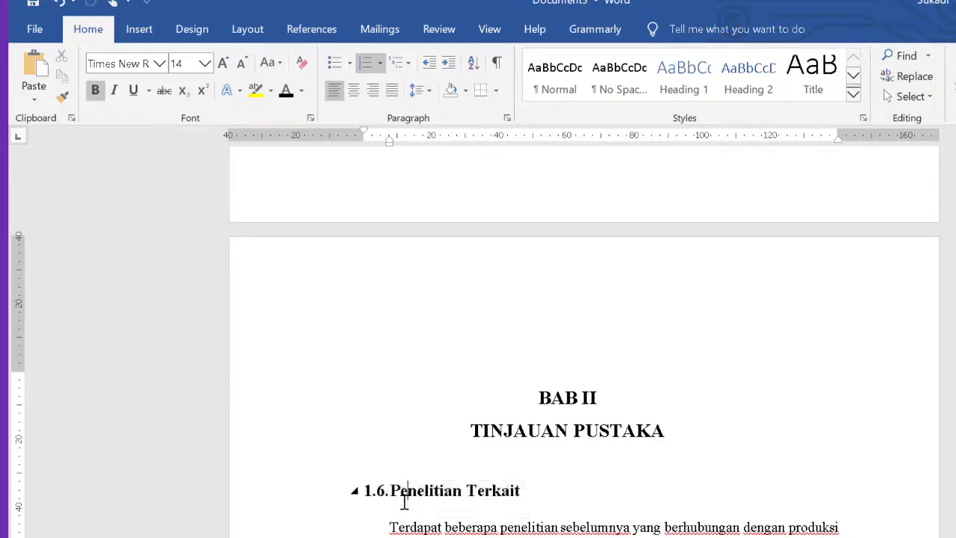
- Define a new multilevel list style for the Penelitian Terkait subheading's number, with the first level starting at 2
click(381, 497)
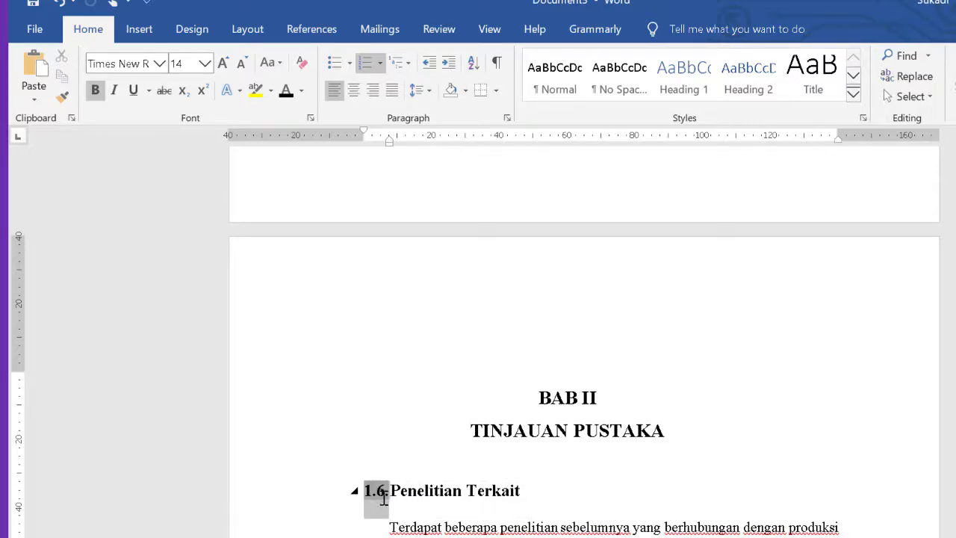
click(409, 64)
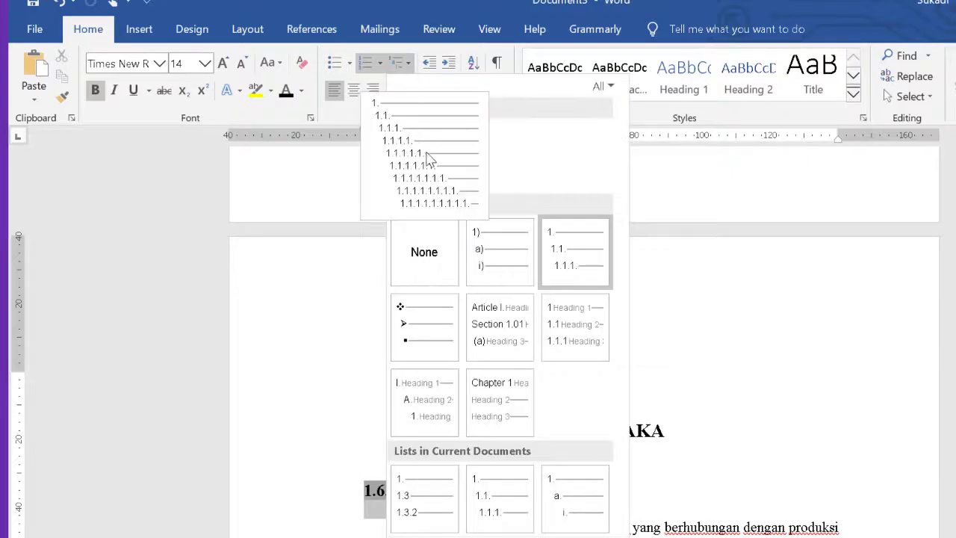
mouse_move(563, 278)
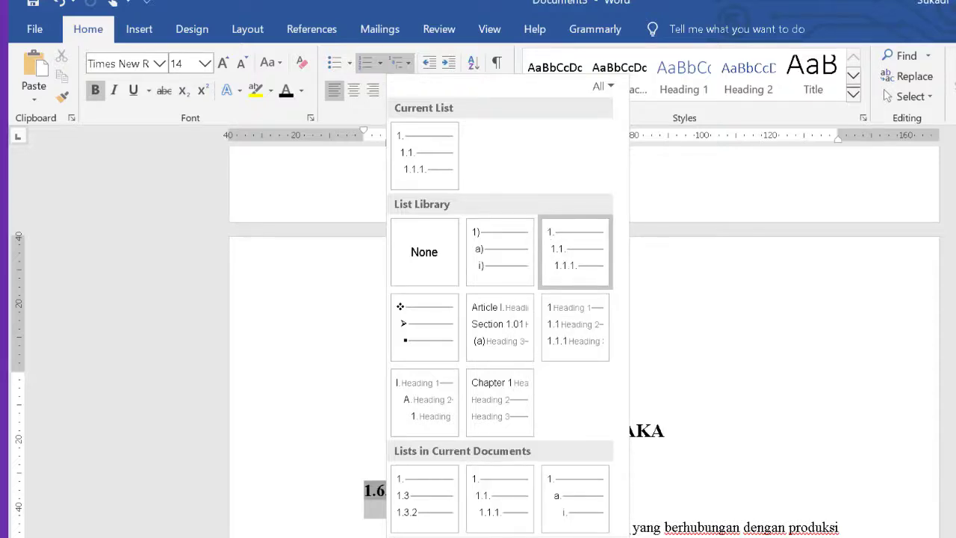
click(433, 535)
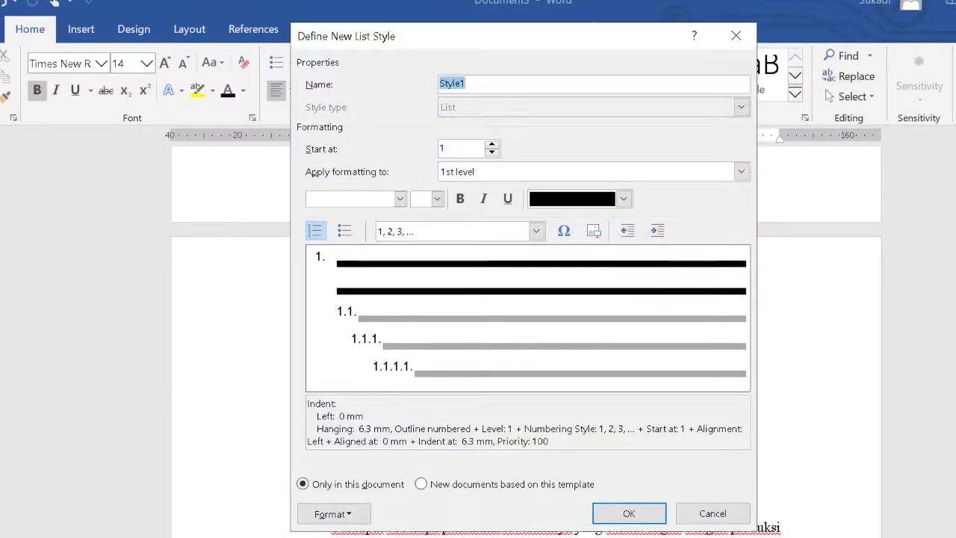
click(401, 200)
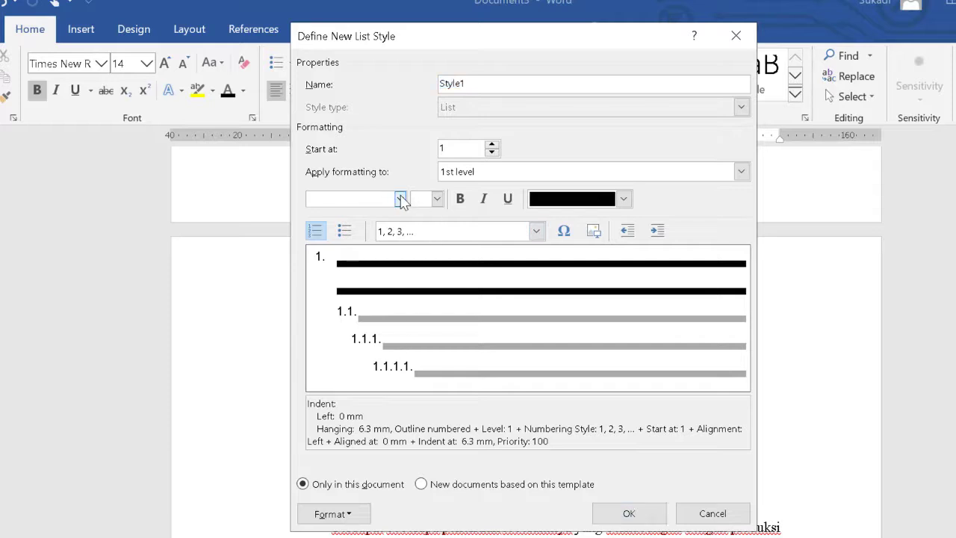
click(401, 200)
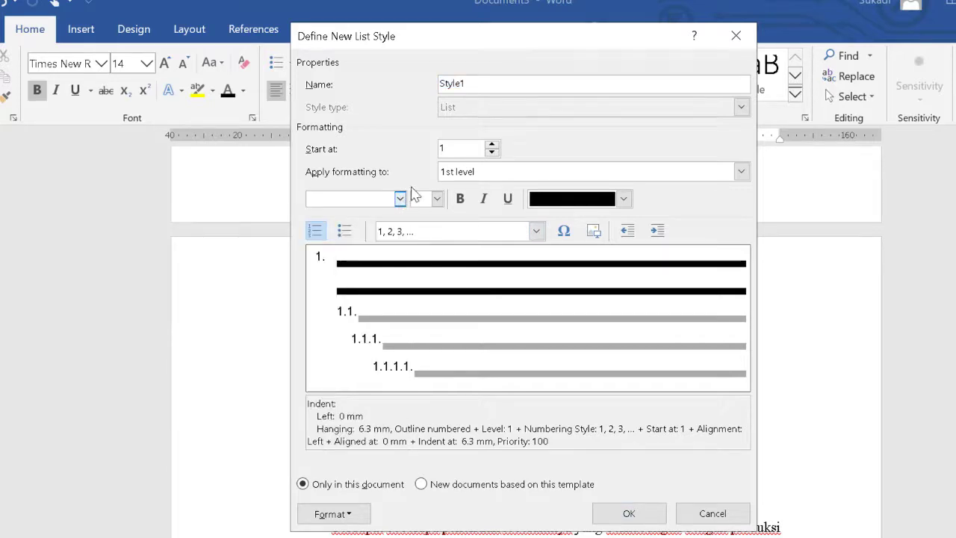
click(492, 146)
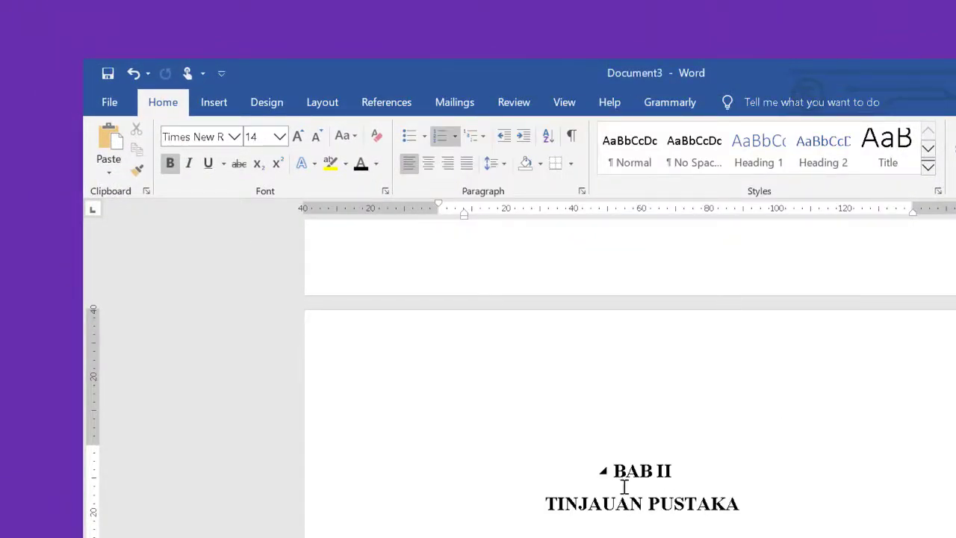
- Insert the built-in Automatic Table 1 table of contents on a new line below the DAFTAR ISI heading
scroll(676, 474, up, 20)
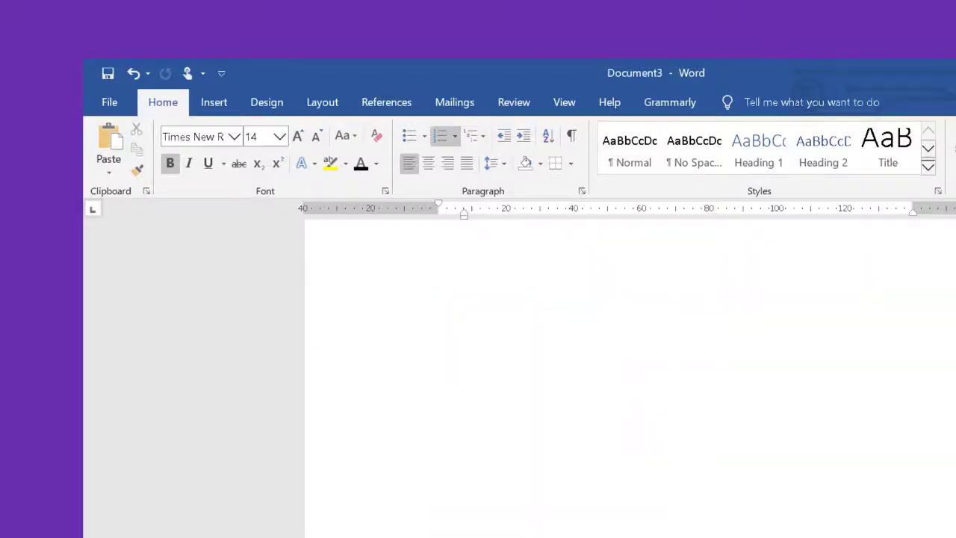
click(702, 414)
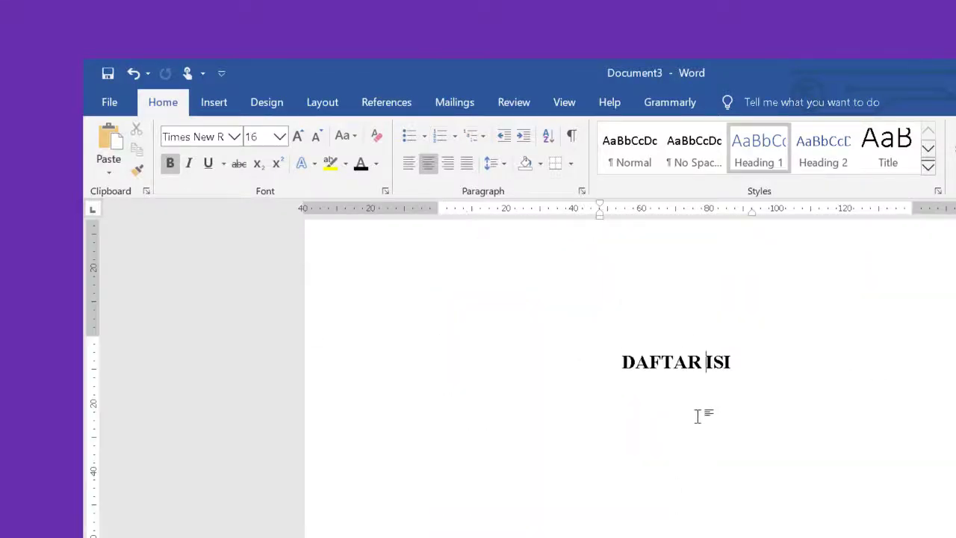
click(747, 370)
key(Return)
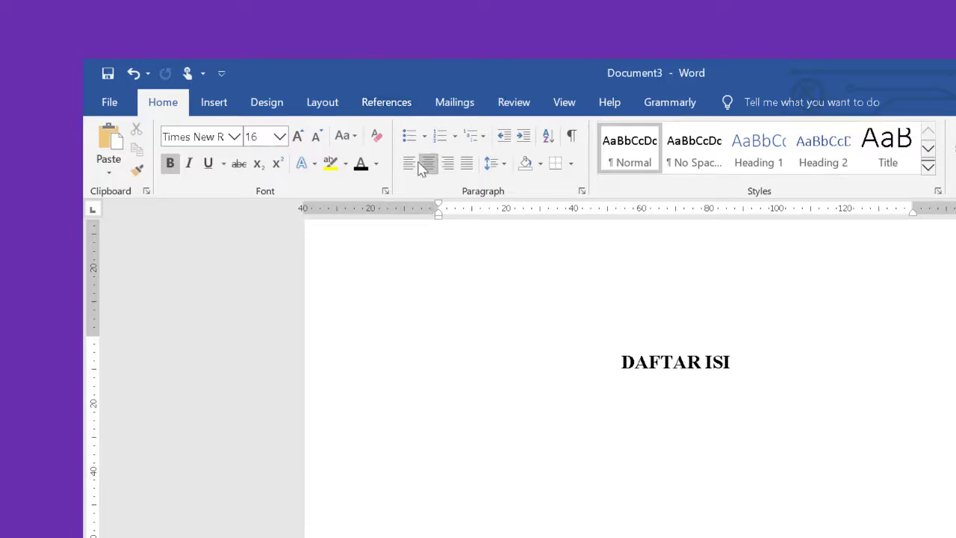
click(387, 102)
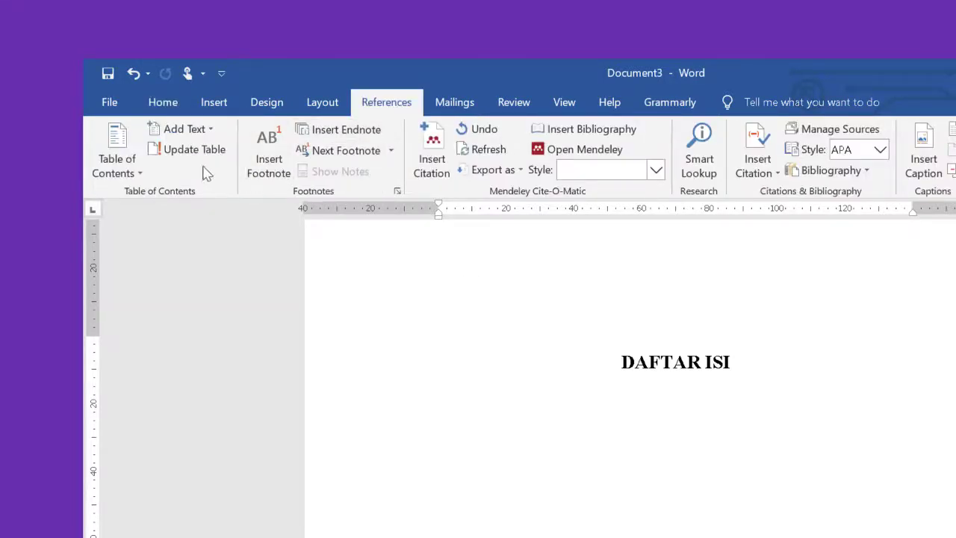
click(141, 174)
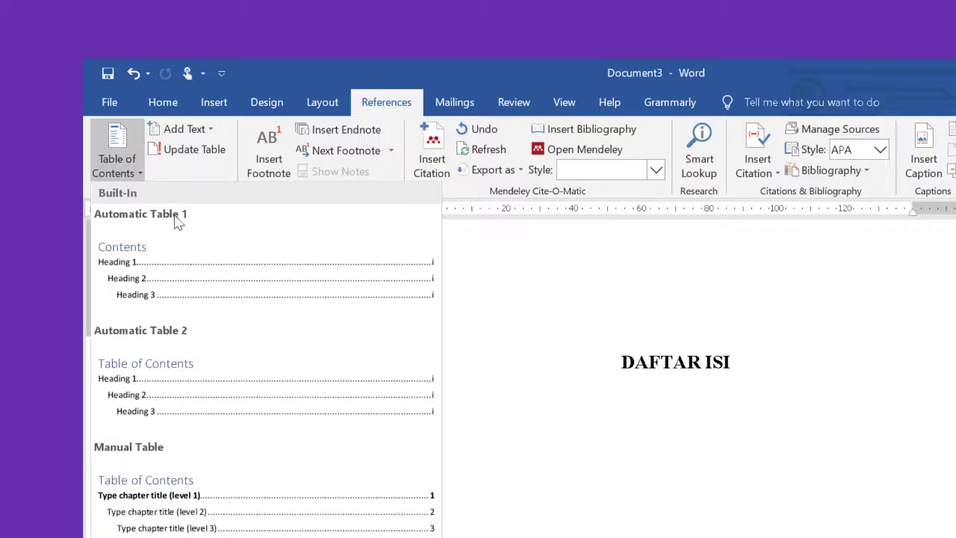
click(220, 282)
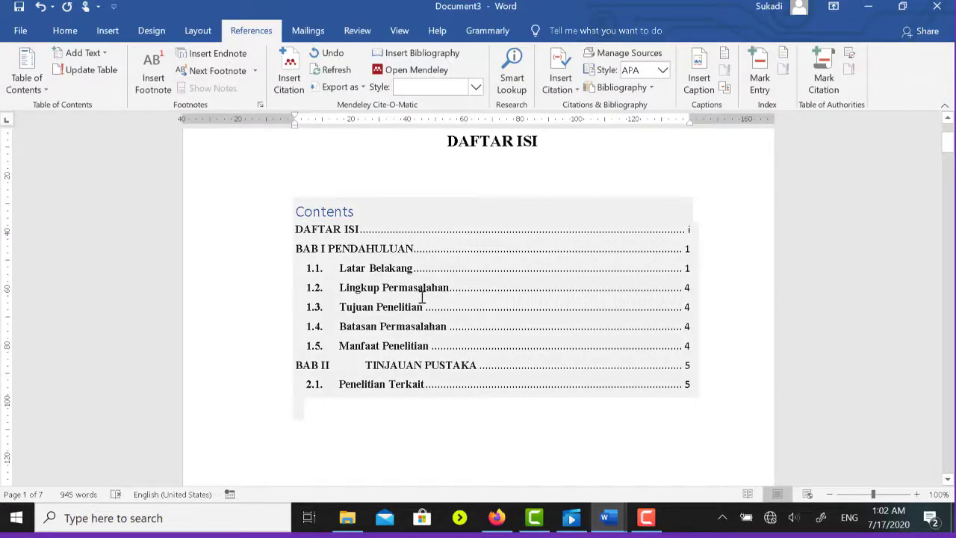
- Delete the Contents title from the inserted table of contents
click(355, 213)
drag(357, 212, 301, 215)
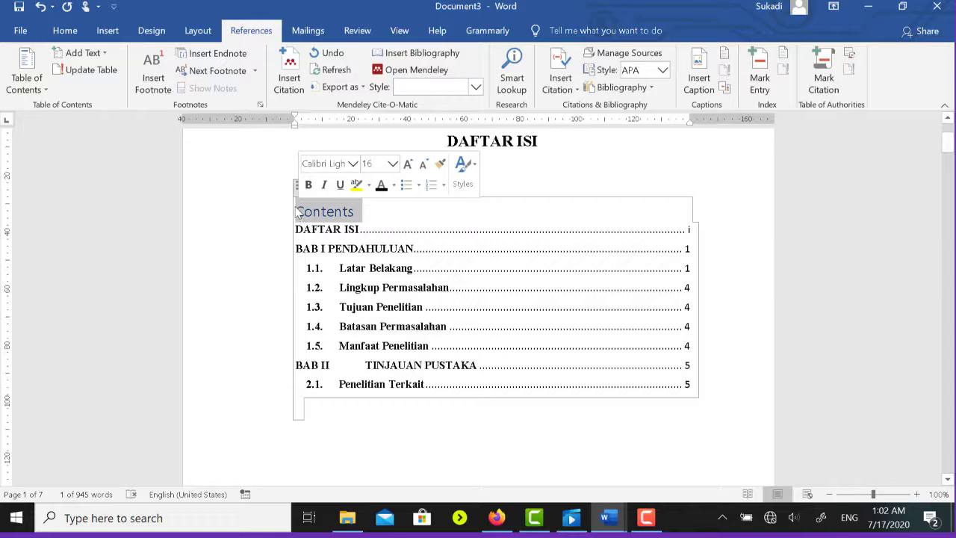
key(Delete)
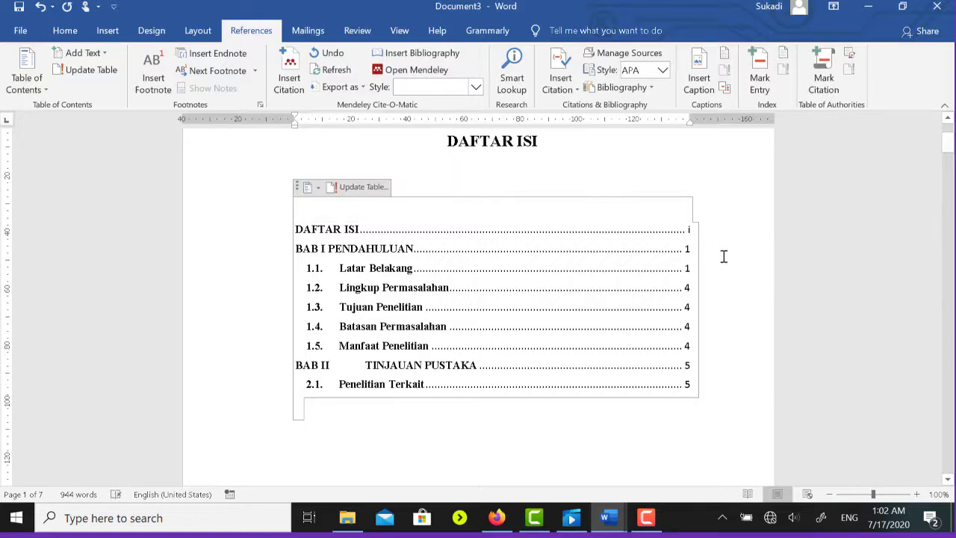
click(586, 441)
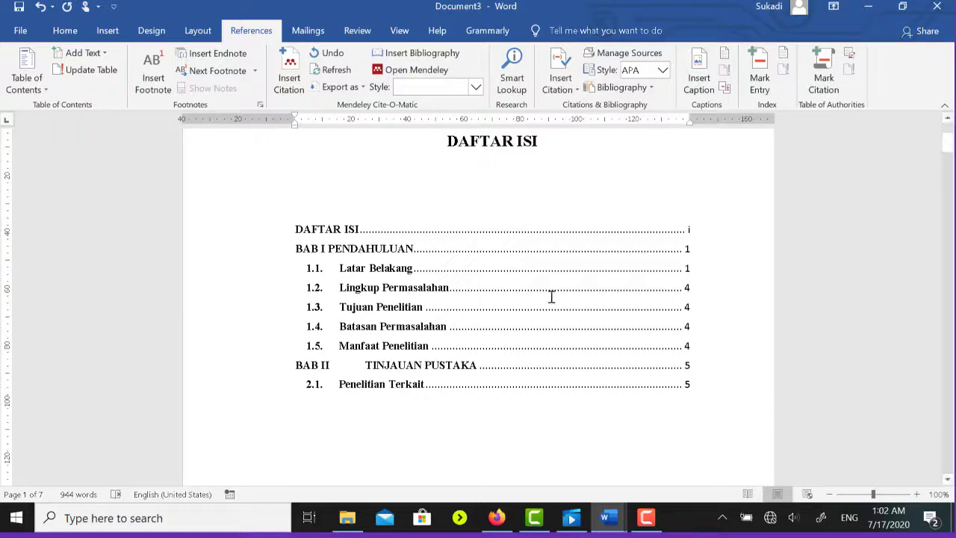
scroll(552, 299, down, 10)
scroll(589, 345, down, 2)
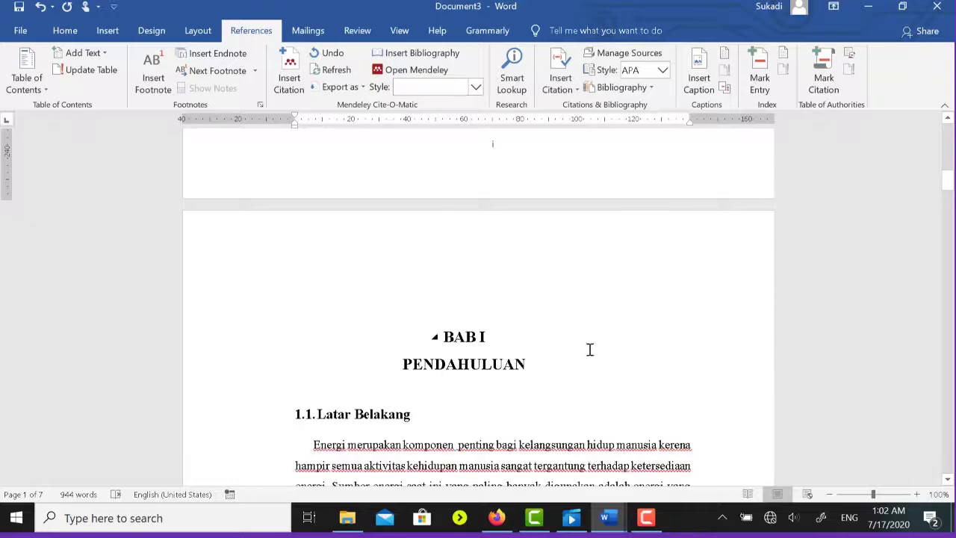
scroll(587, 364, up, 5)
scroll(589, 367, up, 10)
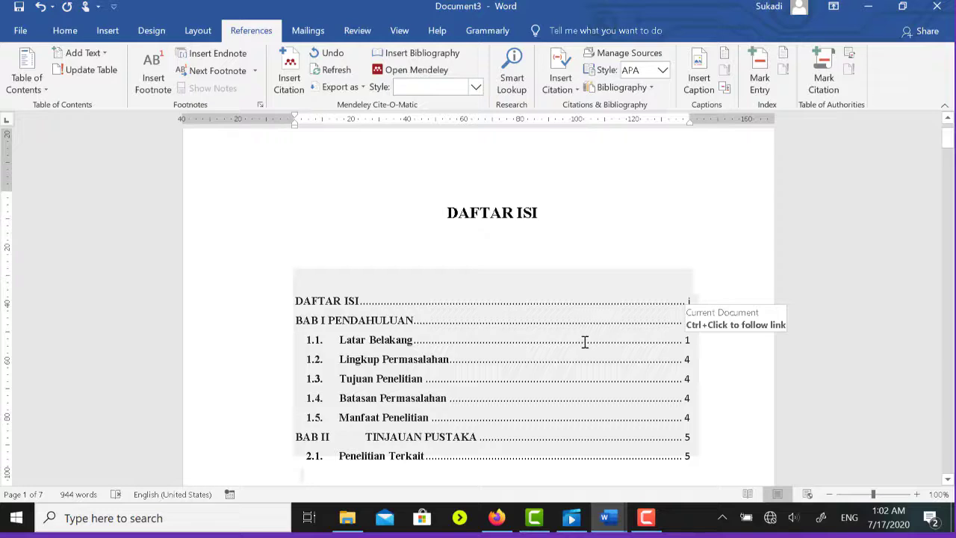
scroll(585, 342, down, 2)
scroll(586, 342, up, 1)
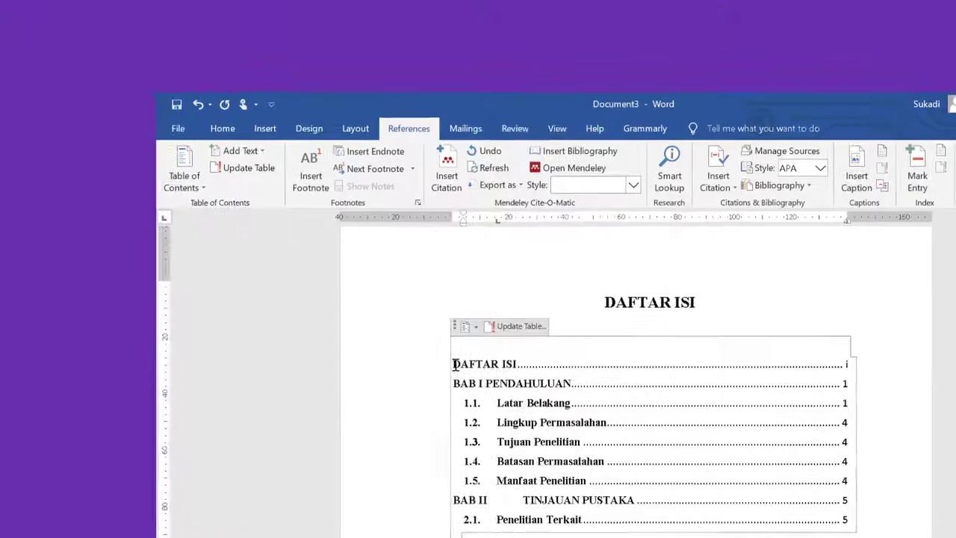
- Set the font of all table of contents entries, from DAFTAR ISI through 2.1. Penelitian Terkait, to Times New Roman
drag(293, 265, 490, 428)
drag(516, 462, 627, 477)
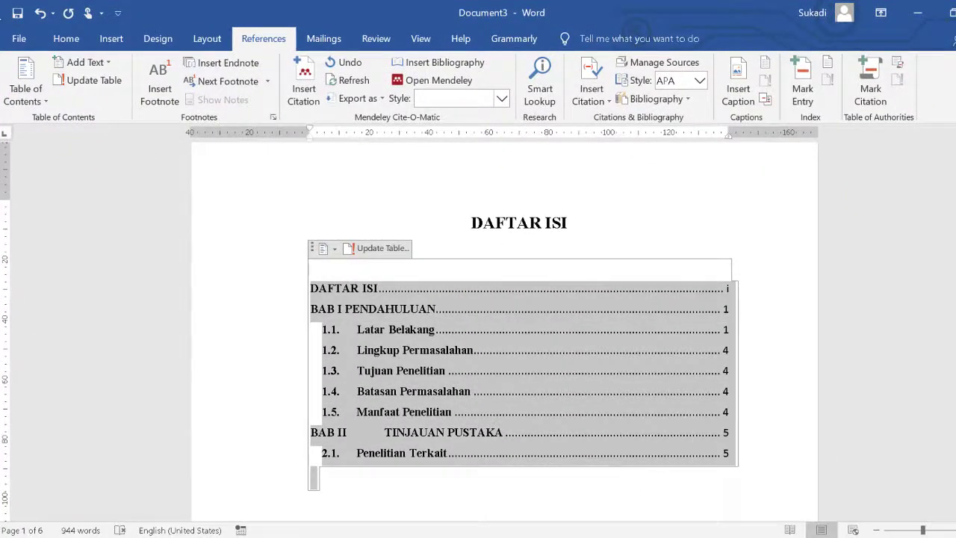
click(67, 41)
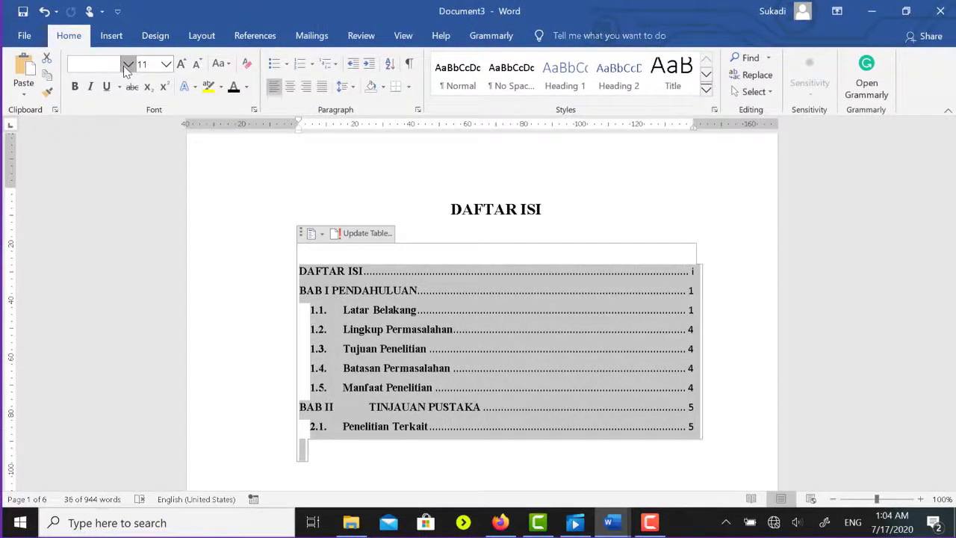
click(126, 65)
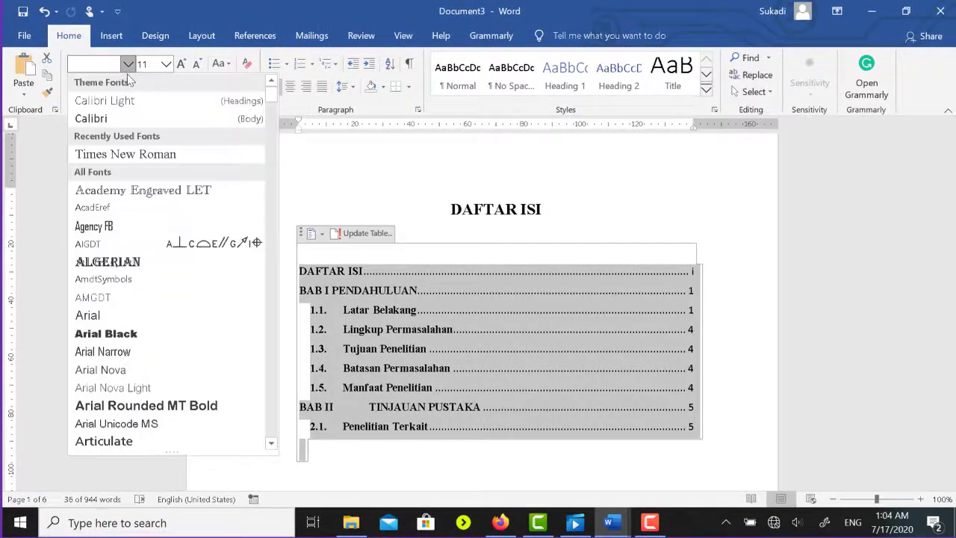
click(155, 155)
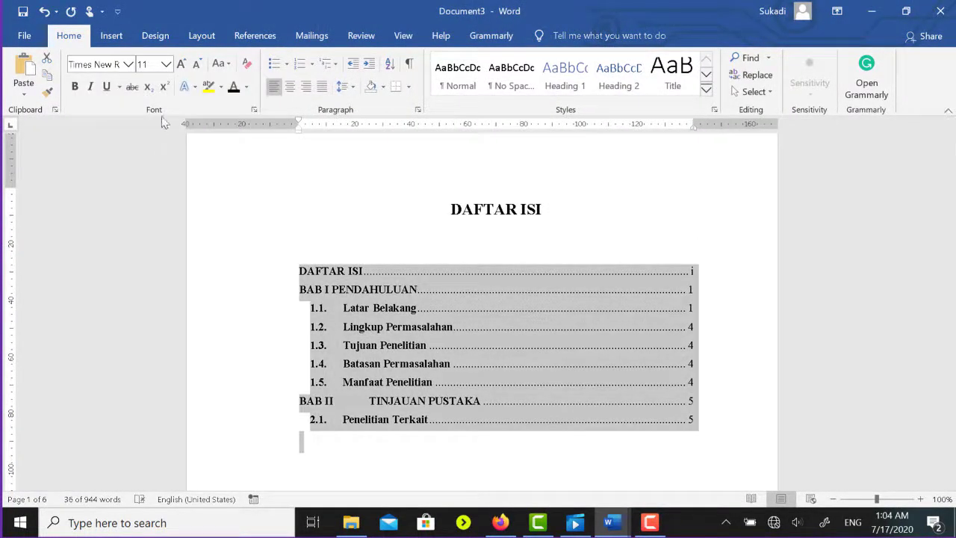
- Set the line spacing of all the table of contents entries to 1.0
click(350, 87)
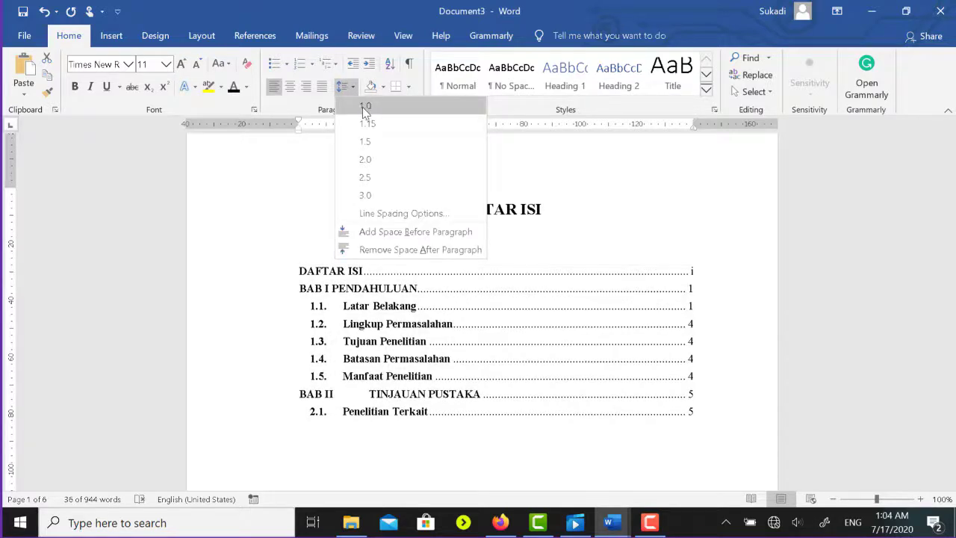
click(362, 106)
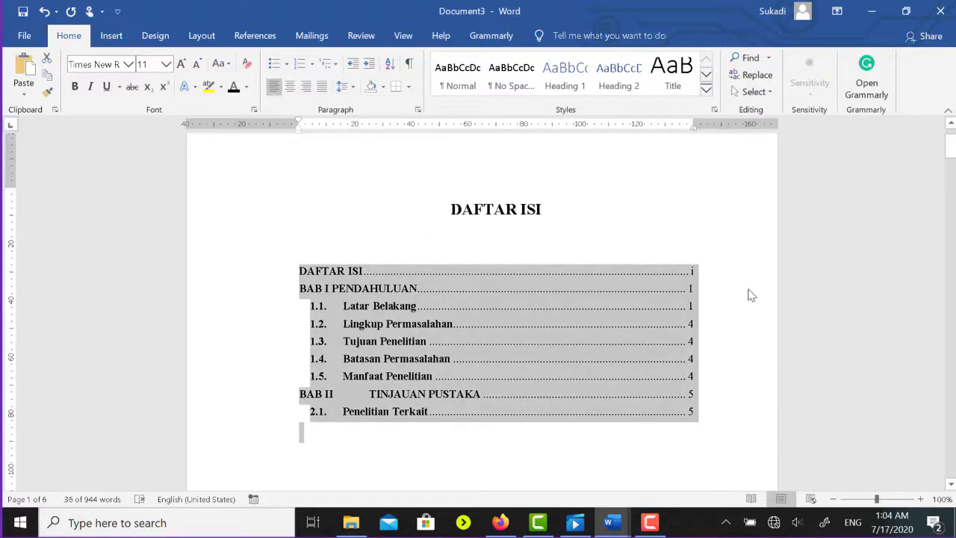
click(694, 289)
click(680, 455)
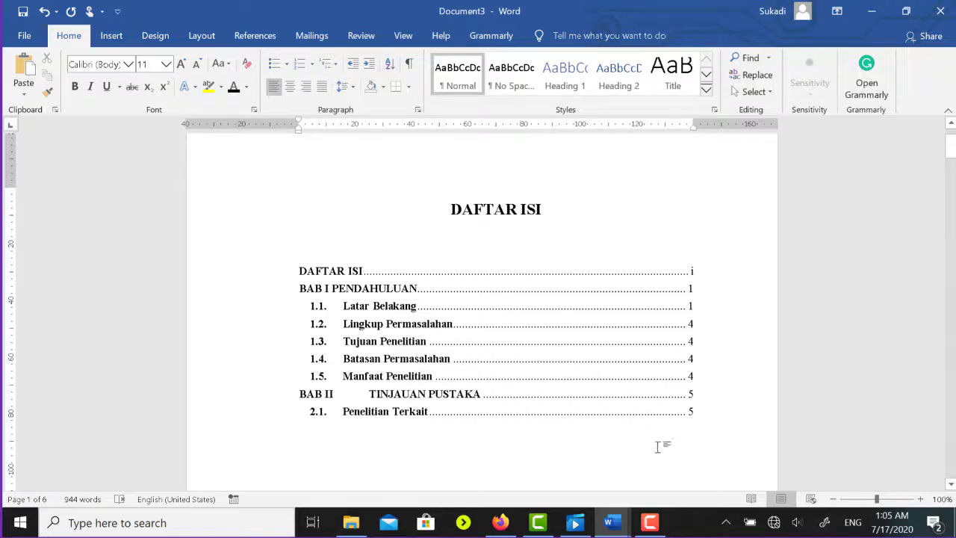
- Place the insertion point directly before TINJAUAN PUSTAKA in the BAB II entry of the table of contents
click(571, 422)
click(367, 399)
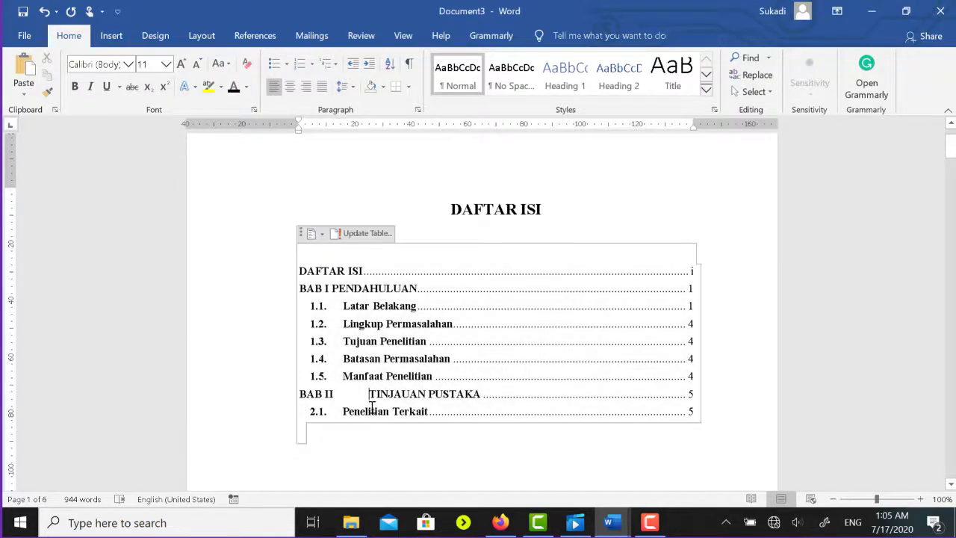